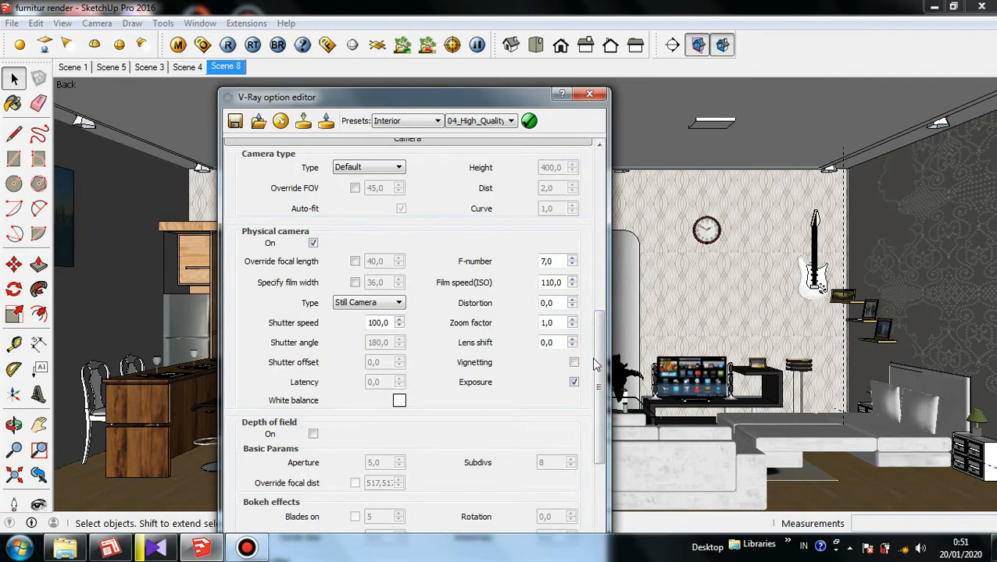
# Step: Expand the Environment, Image sampler and DMC sampler sections of the render options and examine their settings
pyautogui.moveTo(593, 364); pyautogui.dragTo(589, 464)
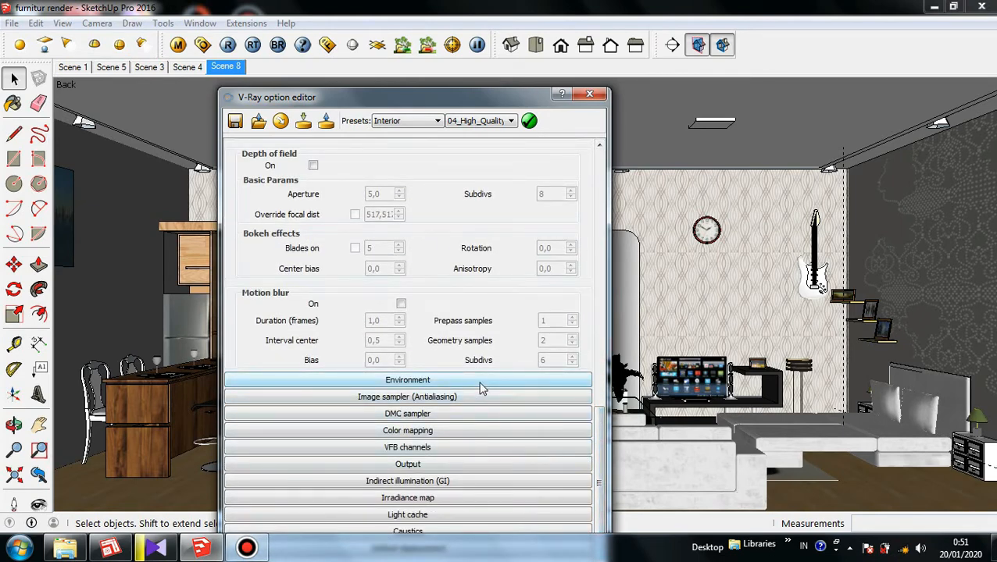
pyautogui.click(482, 387)
pyautogui.moveTo(599, 405); pyautogui.dragTo(590, 492)
pyautogui.click(517, 400)
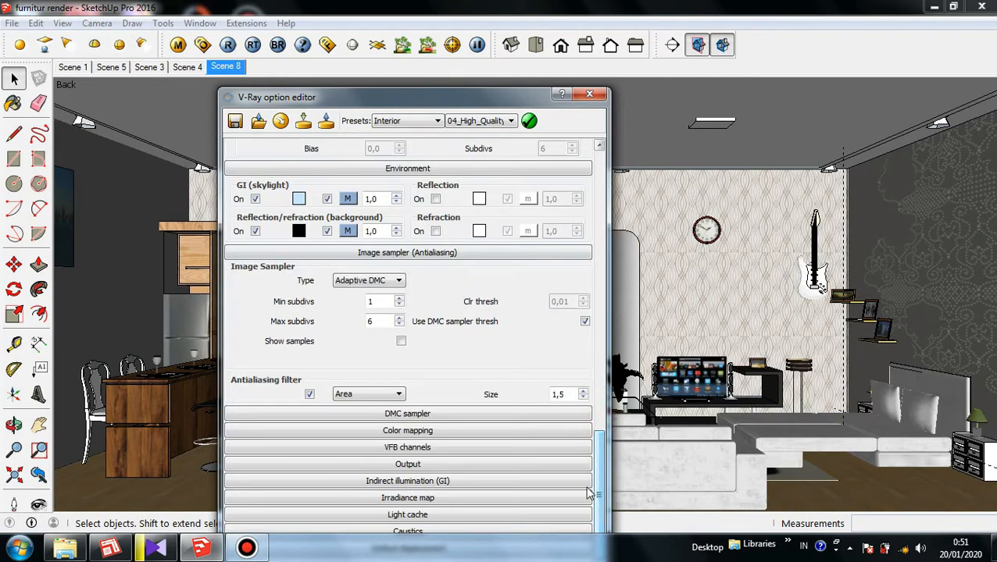
pyautogui.click(501, 415)
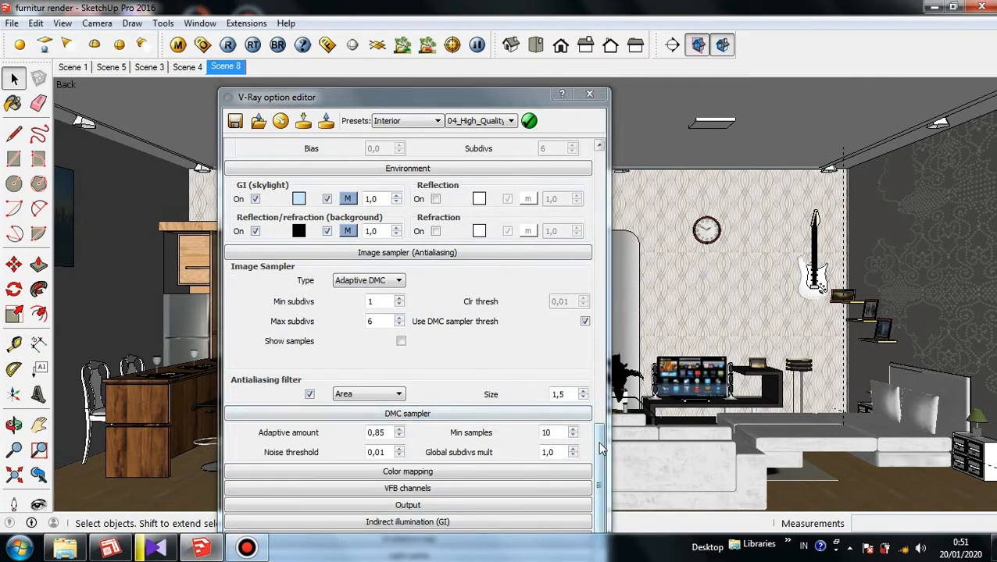
pyautogui.scroll(-2, 600, 447)
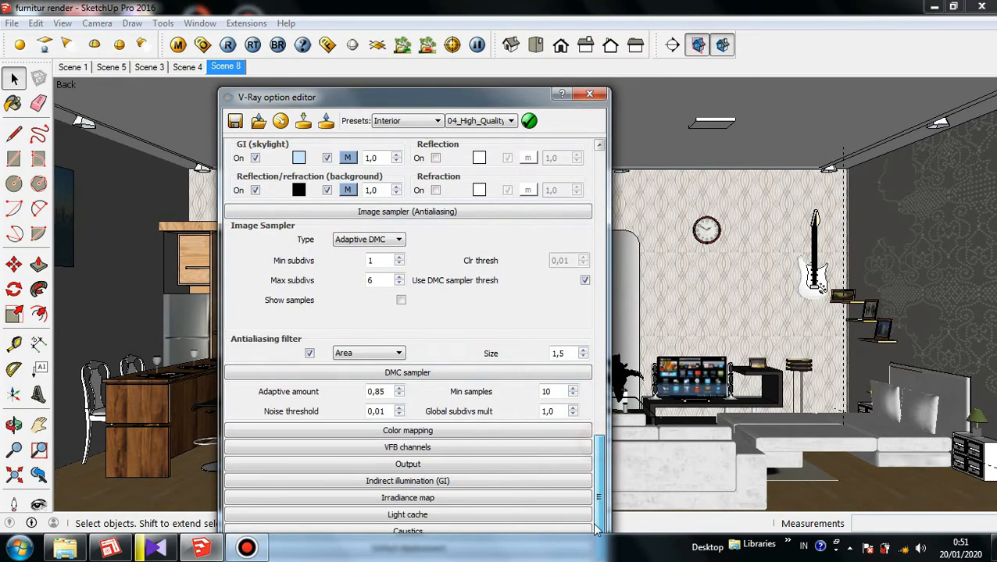
# Step: Expand the Color mapping, VFB channels and Output sections and examine the render settings, including output size
pyautogui.click(514, 432)
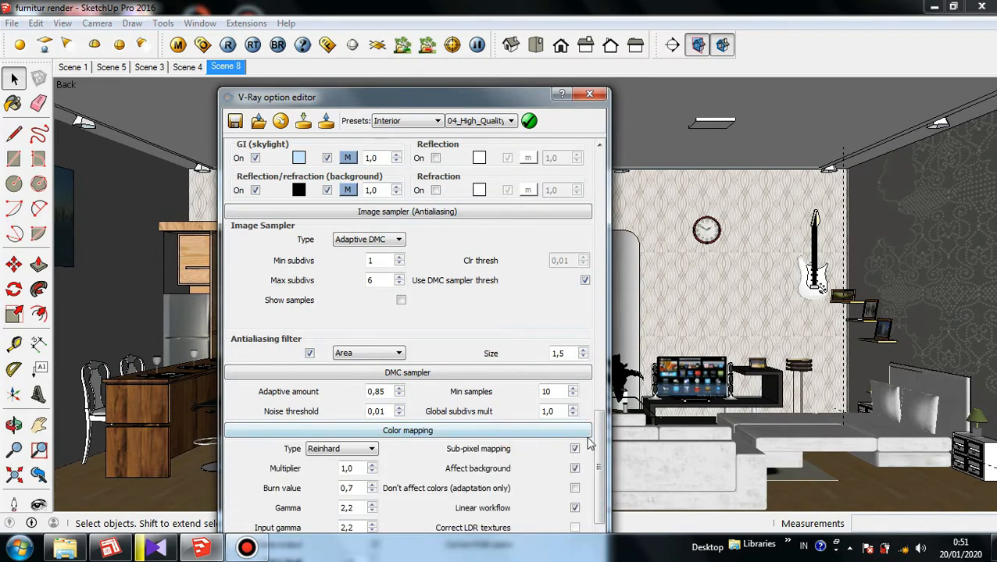
pyautogui.moveTo(598, 432); pyautogui.dragTo(602, 488)
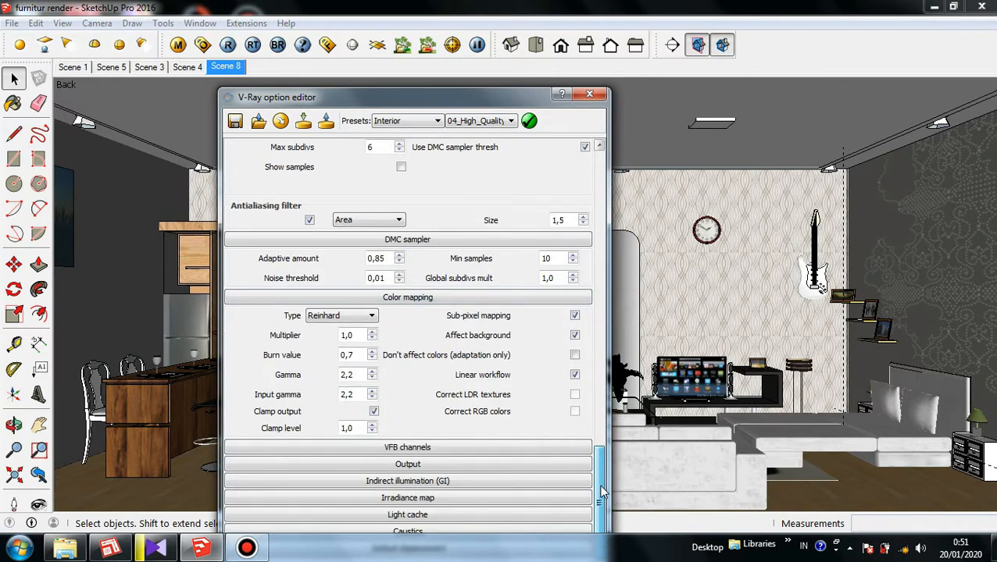
pyautogui.click(475, 442)
pyautogui.moveTo(597, 436); pyautogui.dragTo(602, 502)
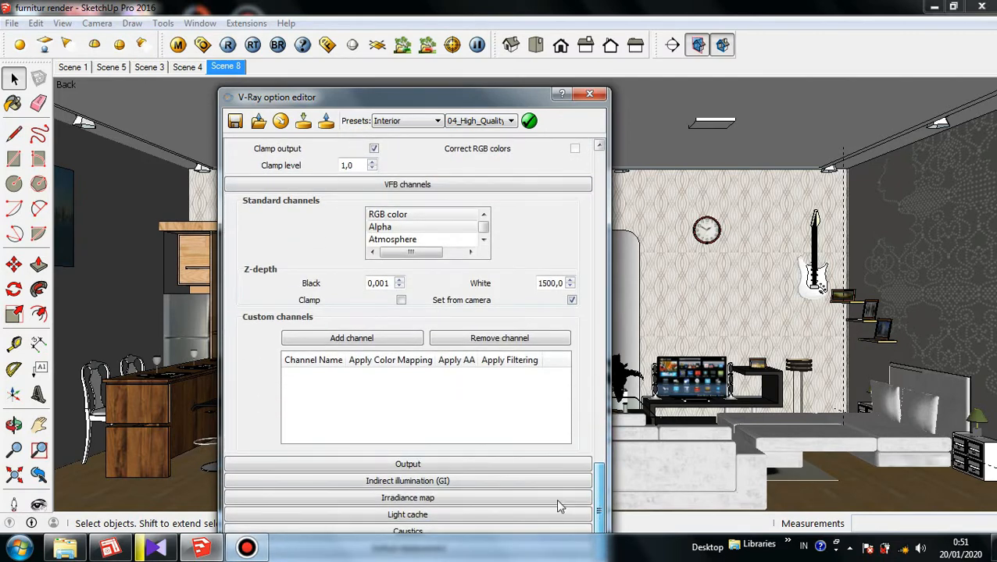
pyautogui.click(473, 468)
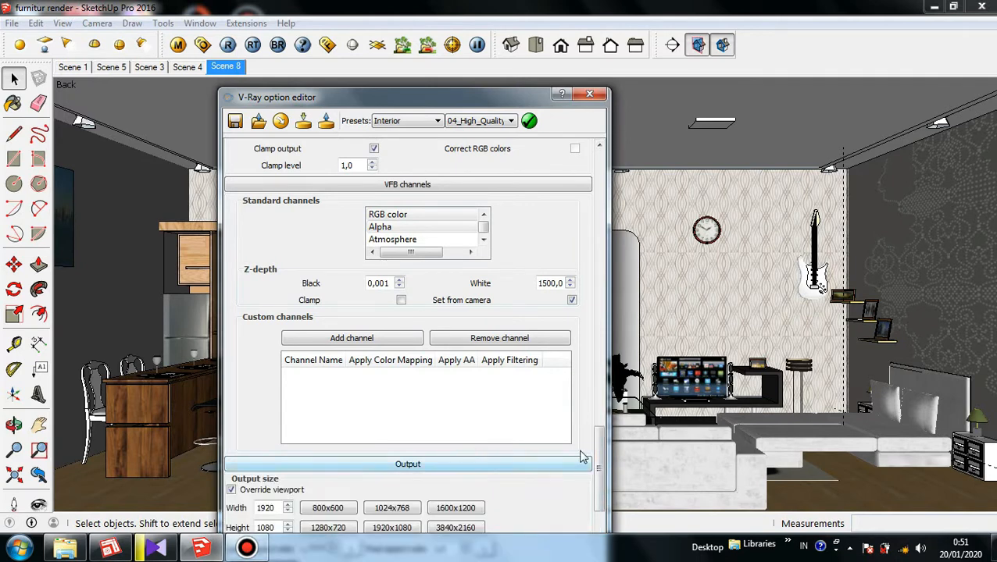
pyautogui.moveTo(601, 444); pyautogui.dragTo(591, 509)
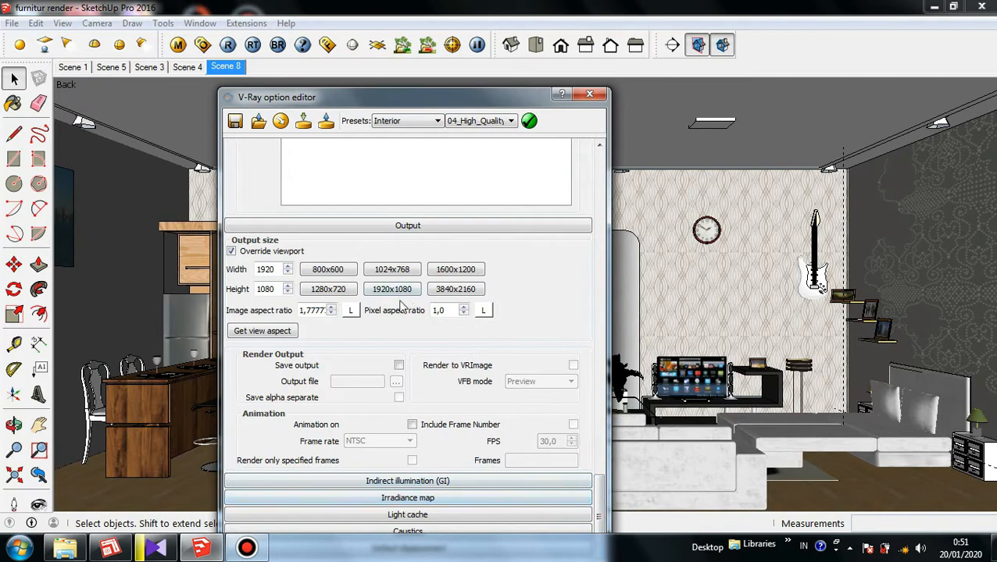
# Step: Expand the Indirect illumination, Irradiance map and Light cache sections and examine their parameters
pyautogui.click(574, 487)
pyautogui.moveTo(599, 465); pyautogui.dragTo(607, 531)
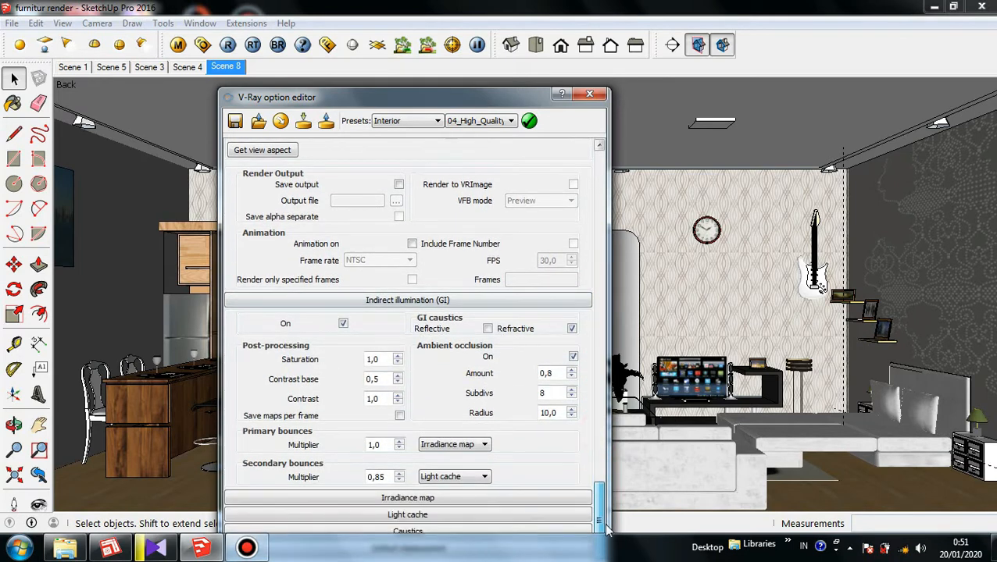
pyautogui.click(507, 500)
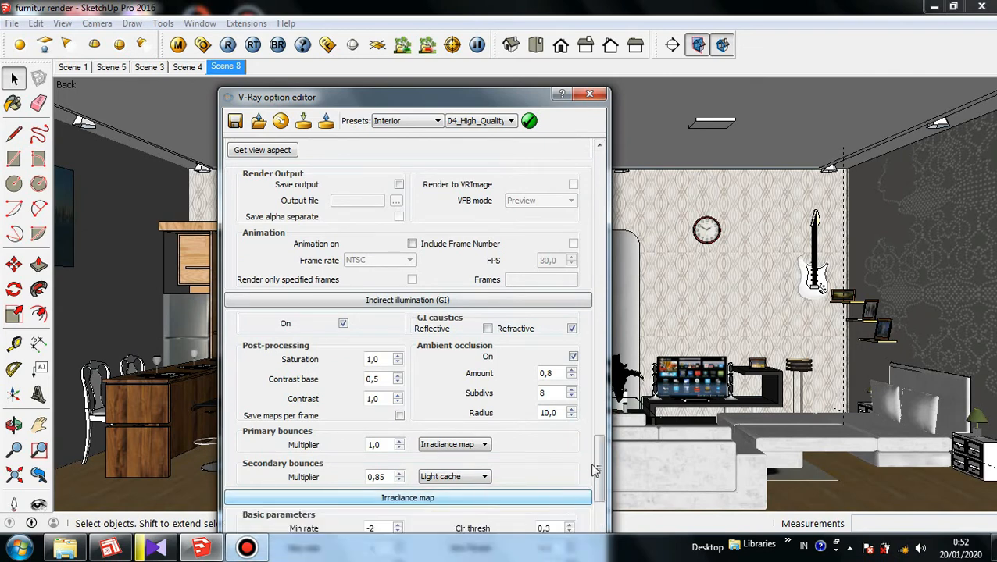
pyautogui.moveTo(597, 471); pyautogui.dragTo(603, 516)
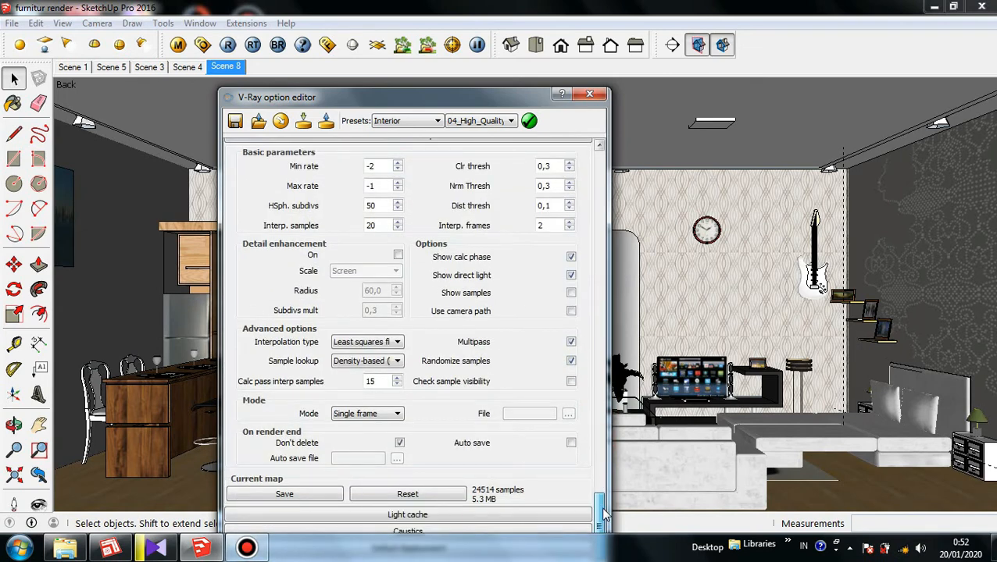
pyautogui.click(513, 515)
pyautogui.moveTo(597, 473); pyautogui.dragTo(602, 527)
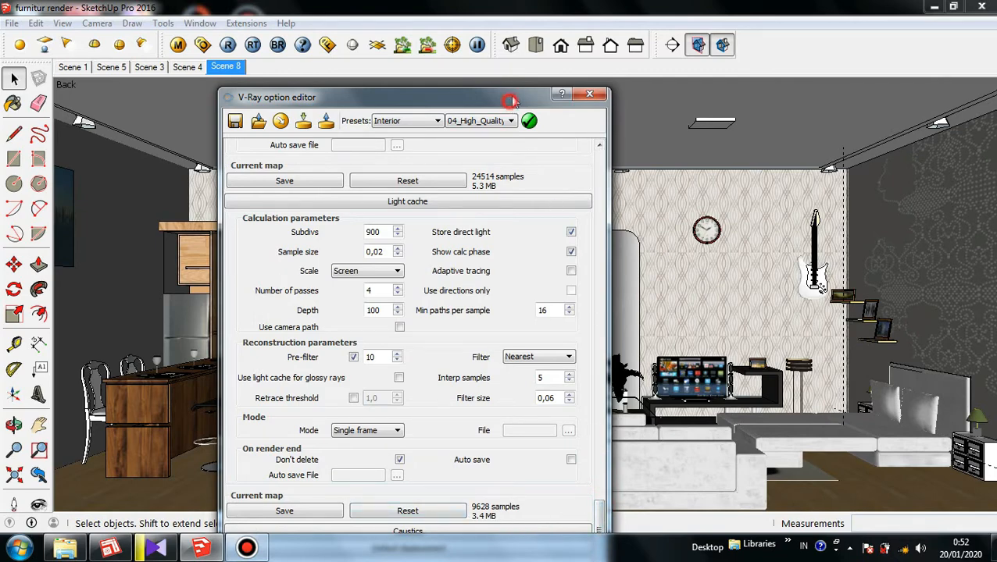
pyautogui.moveTo(509, 97); pyautogui.dragTo(517, 57)
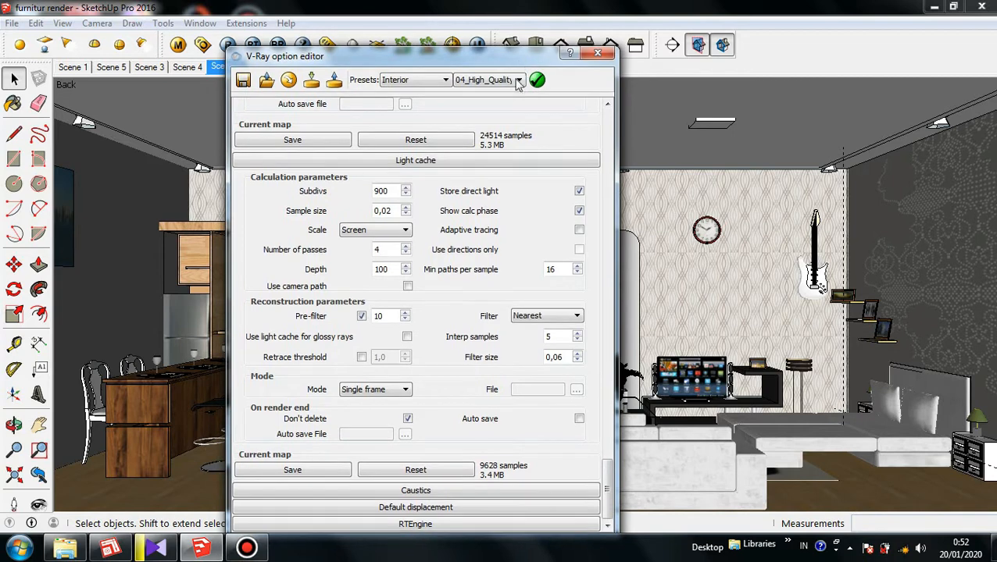
# Step: Expand the Caustics and Default displacement sections and examine their settings
pyautogui.click(489, 491)
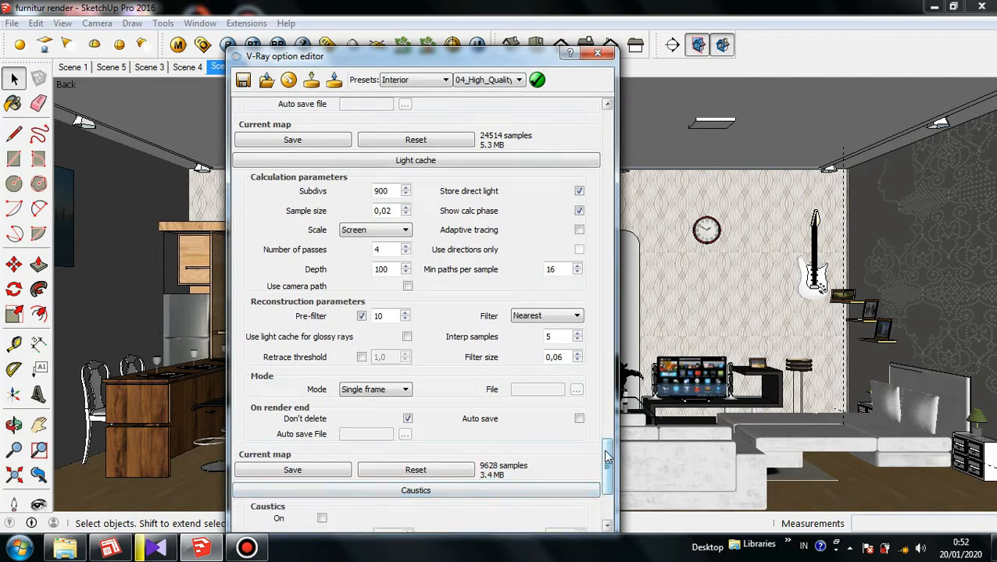
pyautogui.scroll(-3, 595, 484)
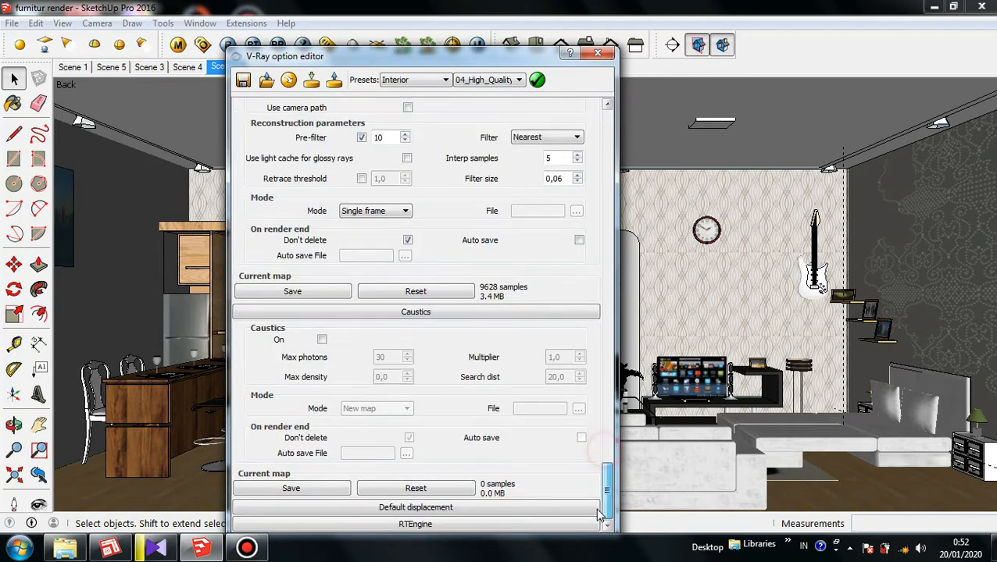
pyautogui.click(490, 507)
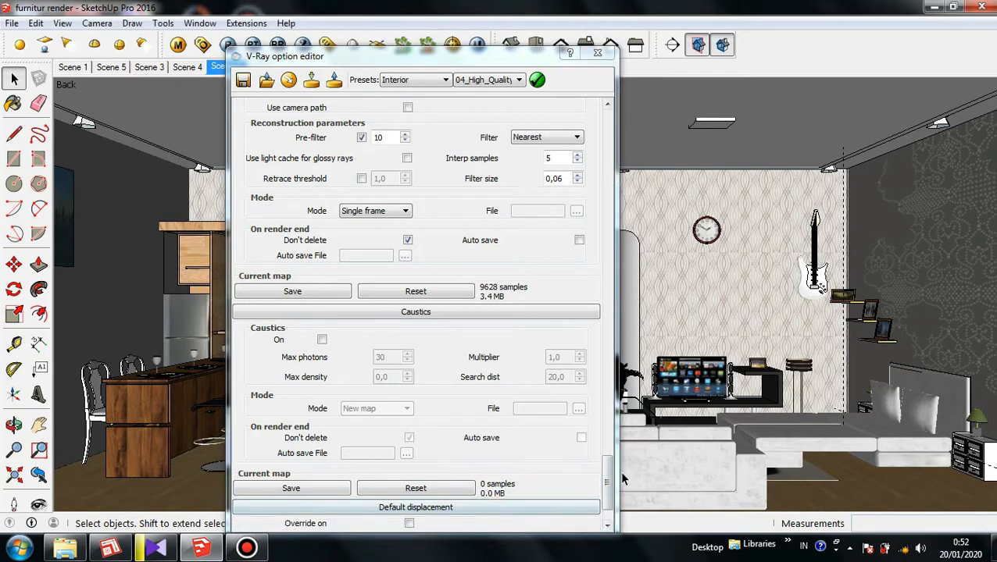
pyautogui.moveTo(606, 462); pyautogui.dragTo(608, 514)
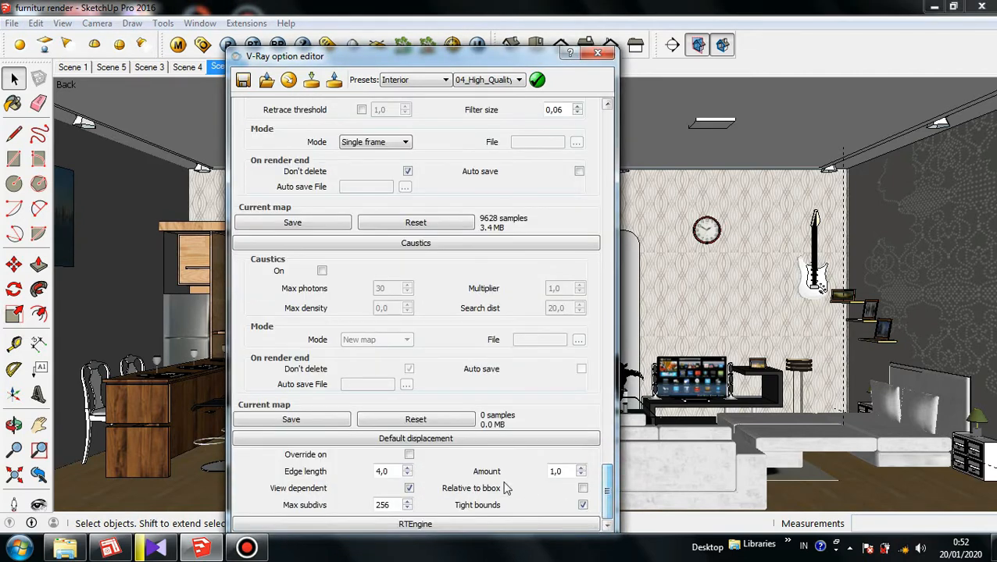
pyautogui.click(627, 435)
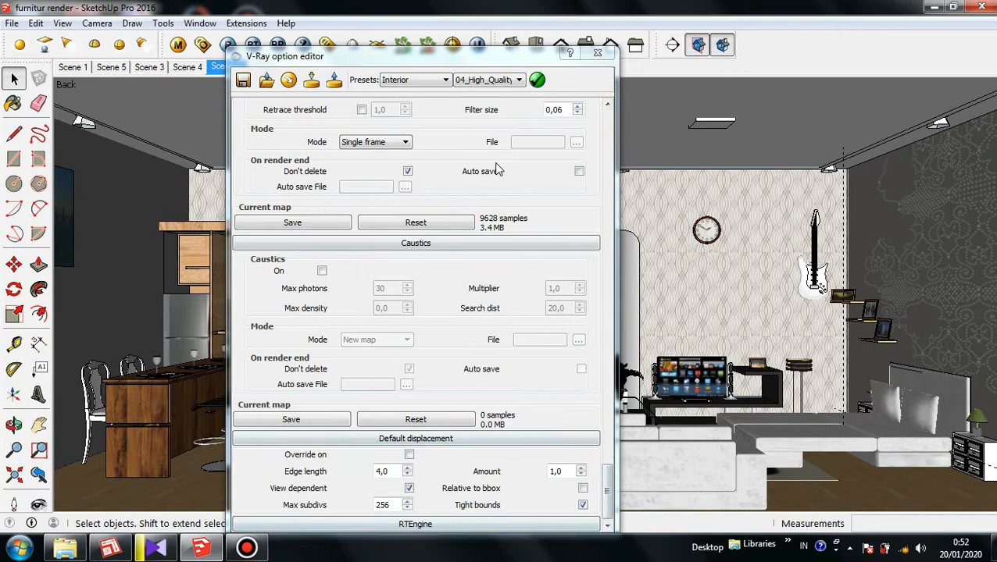
# Step: Check the available preset categories and Interior quality presets without changing them, and close the V-Ray option editor
pyautogui.click(434, 81)
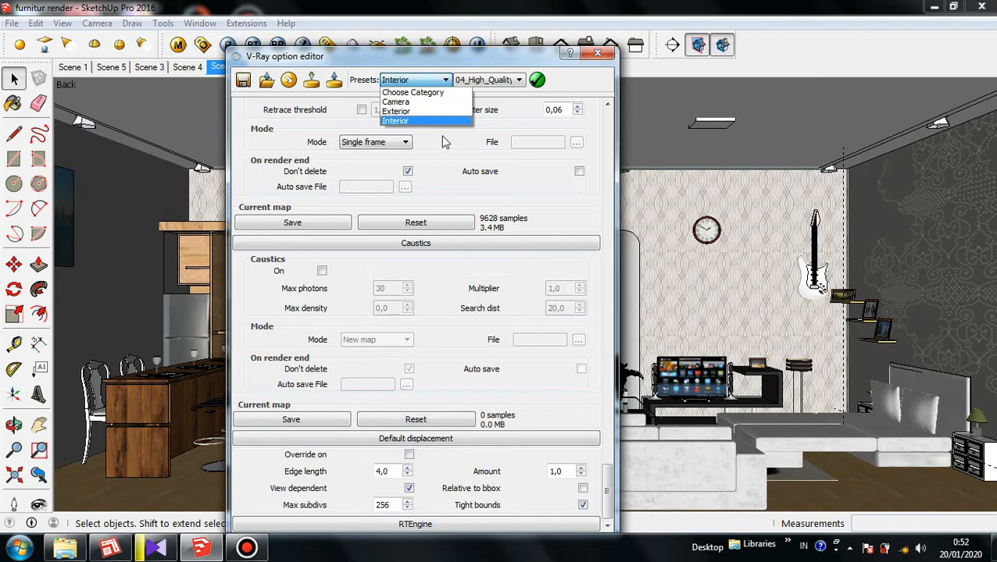
pyautogui.click(442, 141)
pyautogui.click(476, 79)
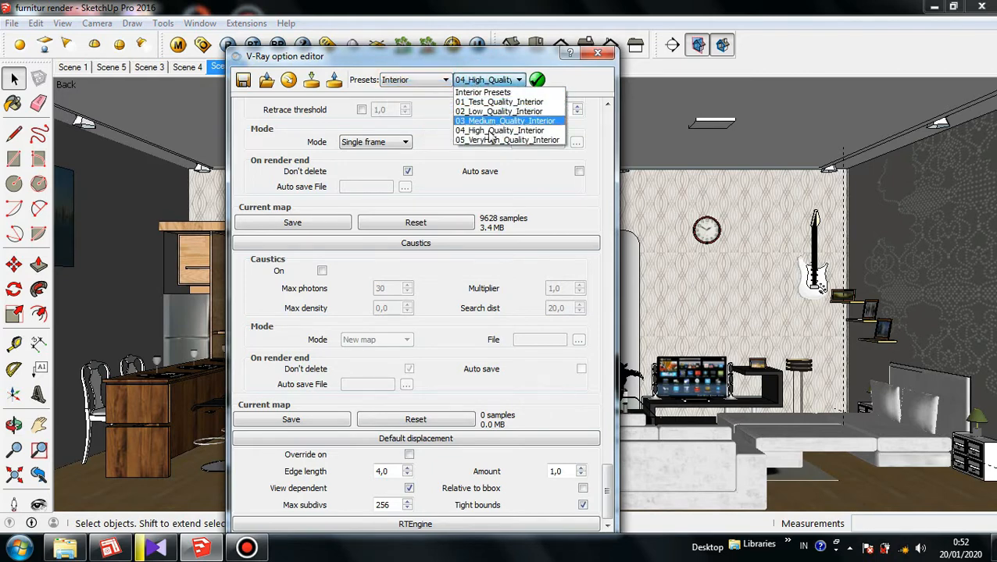
pyautogui.click(439, 185)
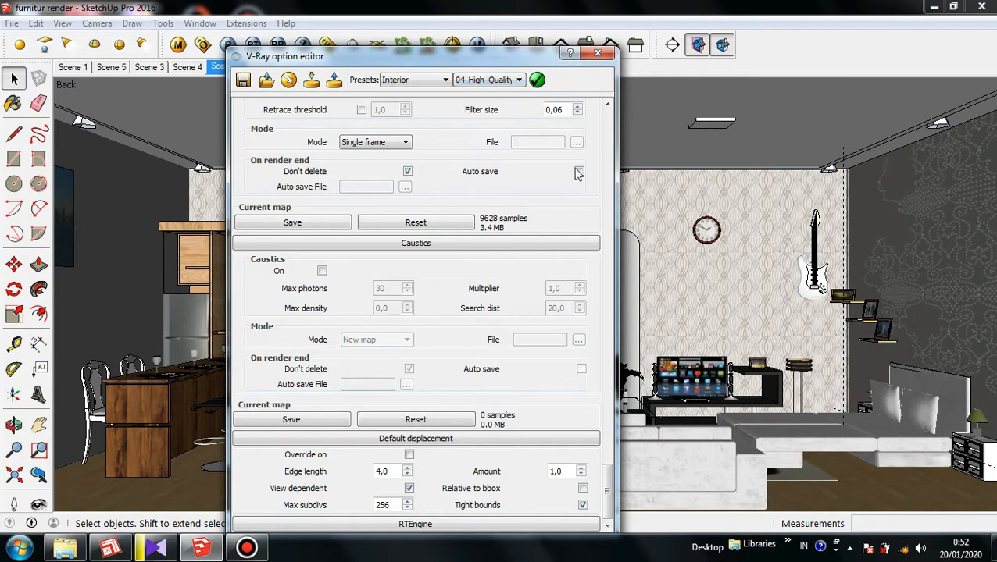
pyautogui.click(598, 54)
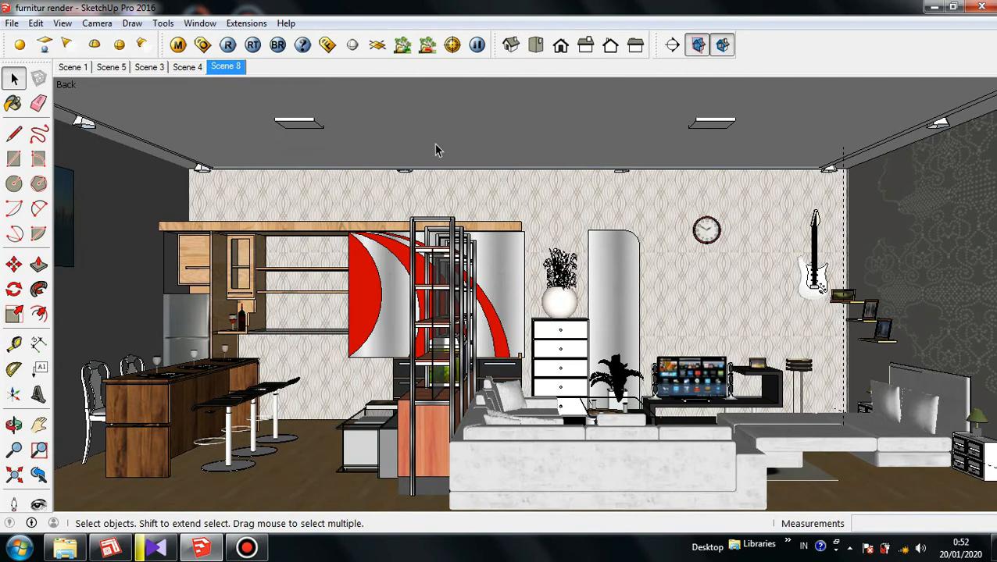
# Step: Open the V-Ray material editor, move and shrink it to uncover the model, and bring the tray's Materials section into view
pyautogui.click(177, 45)
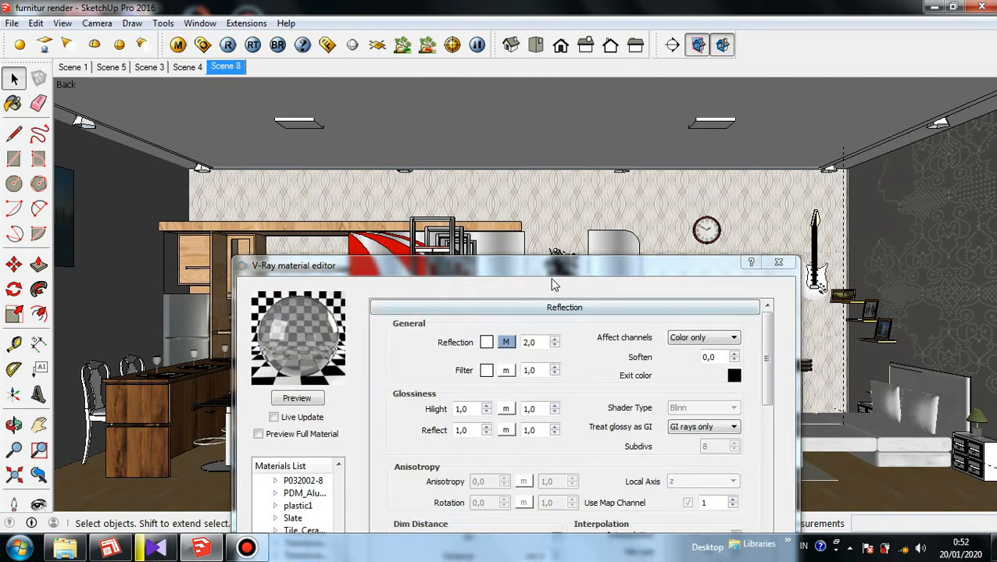
pyautogui.moveTo(541, 269); pyautogui.dragTo(571, 16)
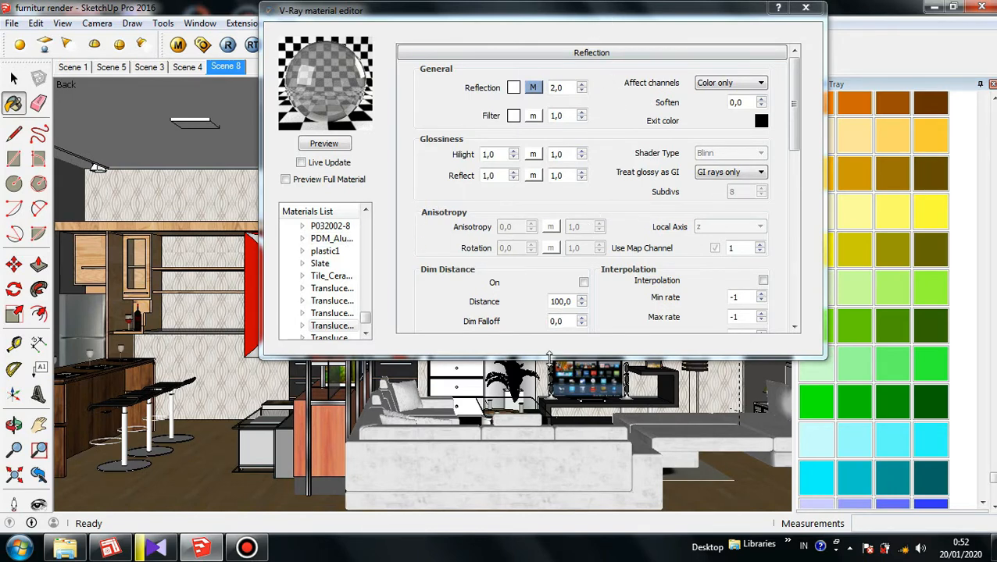
pyautogui.moveTo(550, 356); pyautogui.dragTo(556, 252)
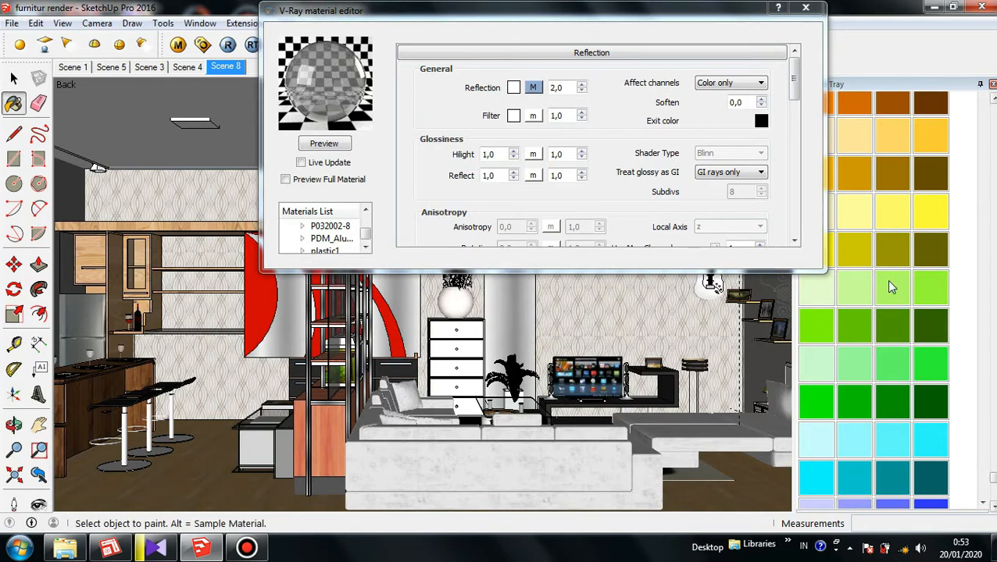
pyautogui.moveTo(994, 477); pyautogui.dragTo(993, 110)
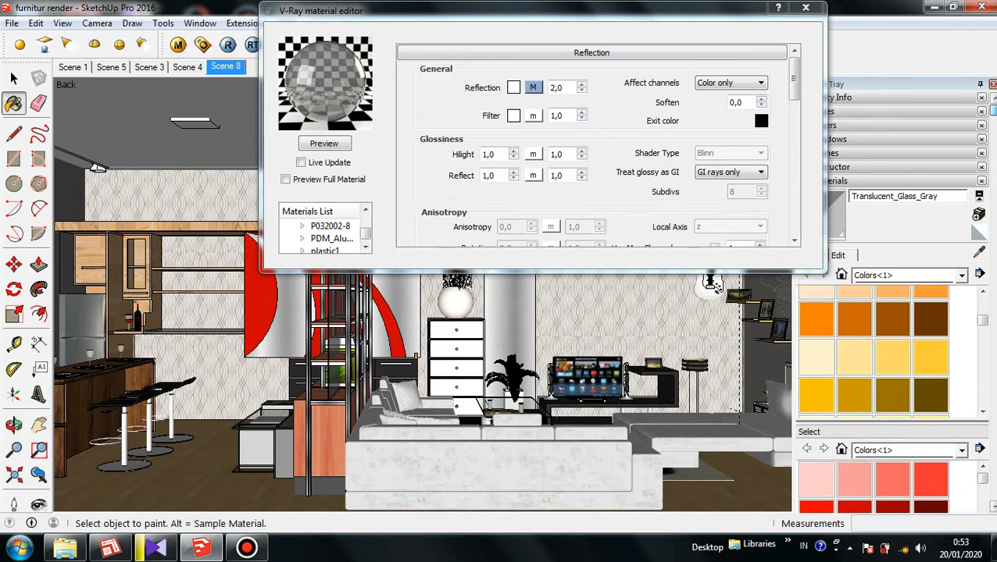
# Step: Sample the light wood material above the kitchen cabinets and show the options available for it in the V-Ray materials list
pyautogui.click(980, 253)
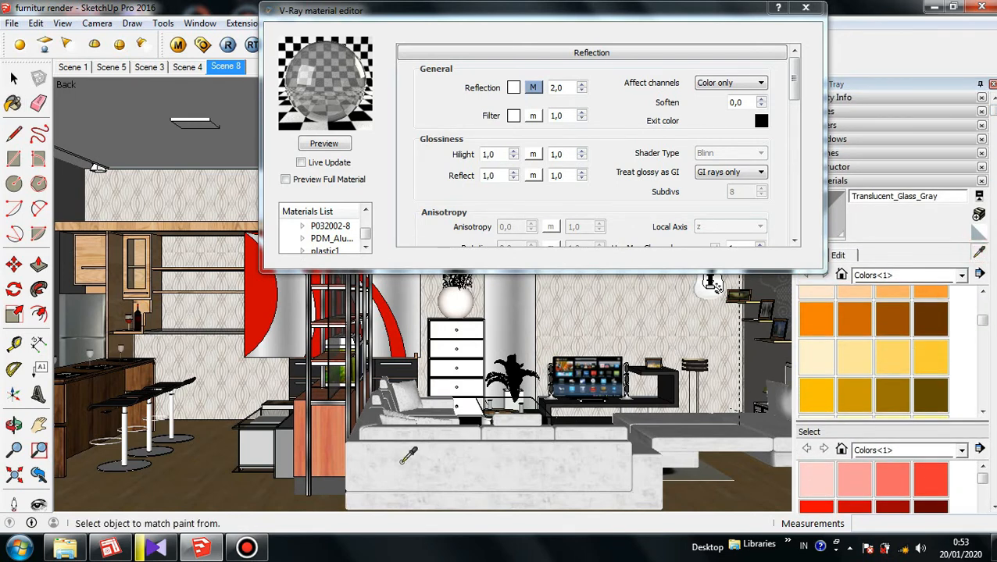
pyautogui.click(138, 225)
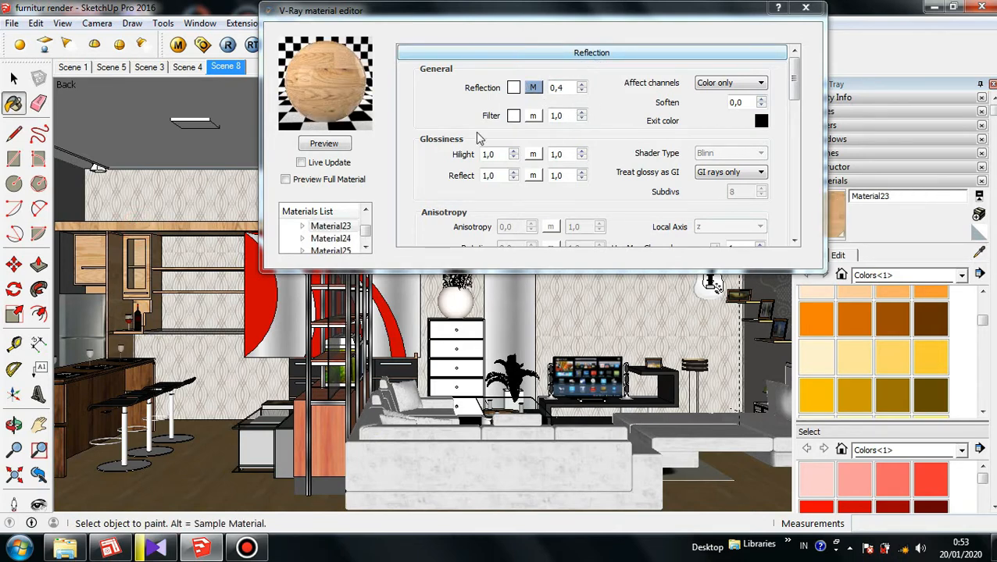
pyautogui.rightClick(336, 231)
pyautogui.moveTo(394, 239)
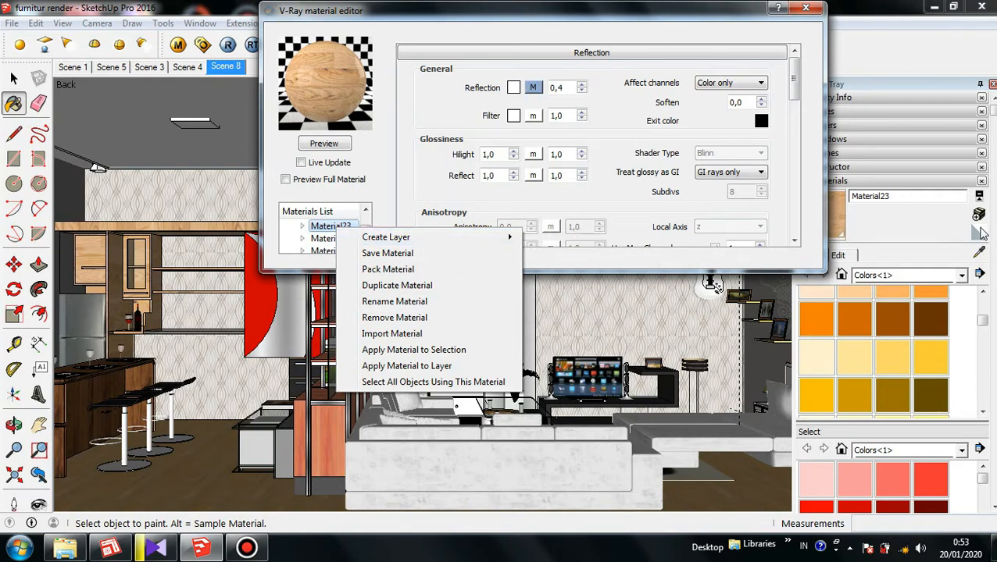
# Step: Sample the refrigerator's material and the kitchen island's dark wood to examine their reflection settings
pyautogui.click(981, 254)
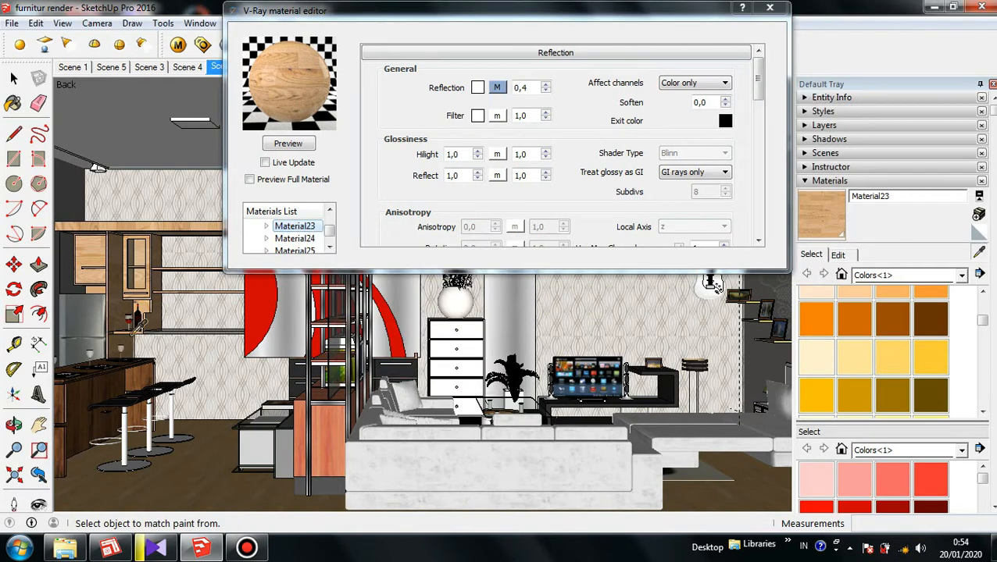
pyautogui.click(84, 303)
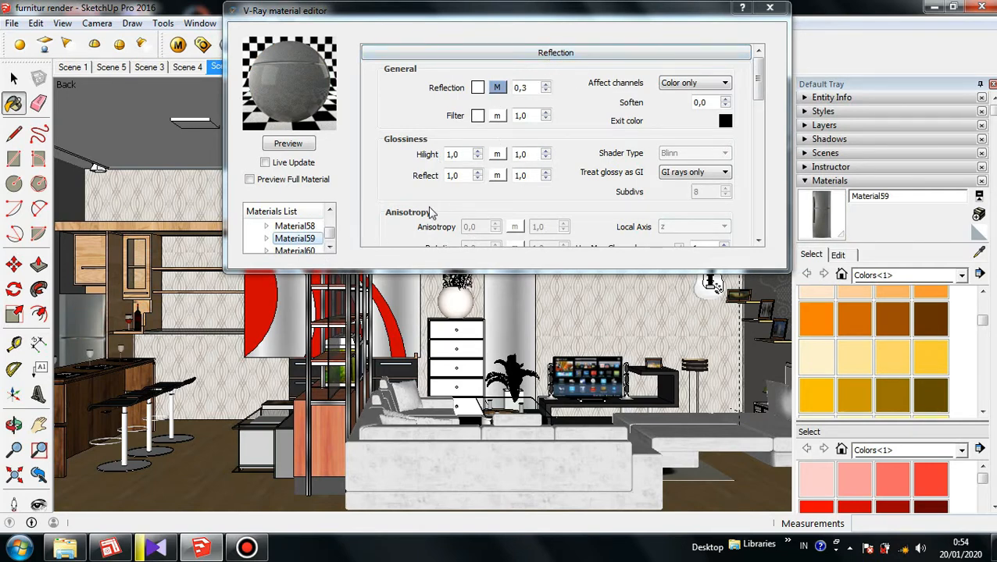
pyautogui.press('alt')
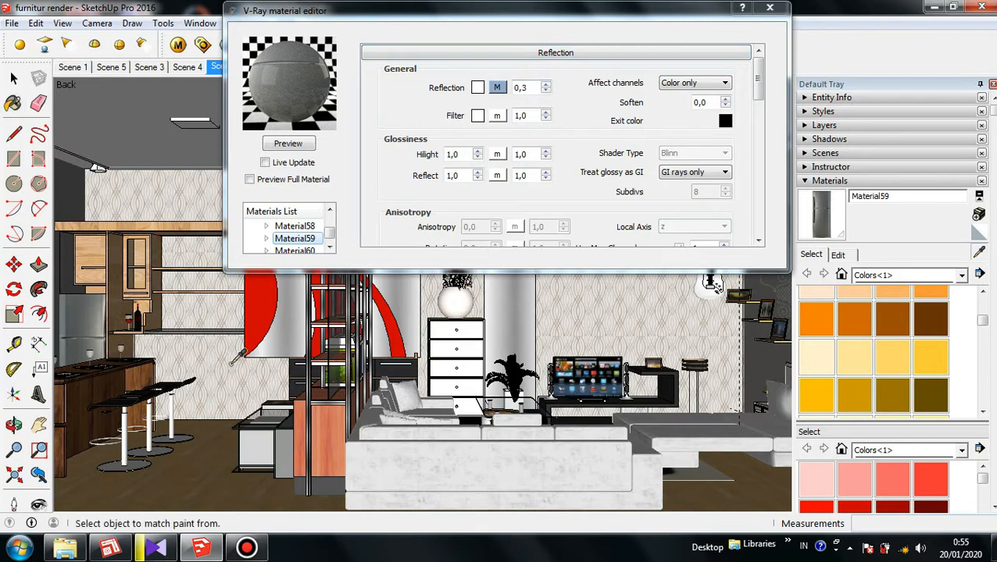
pyautogui.keyDown('alt'); pyautogui.click(94, 391); pyautogui.keyUp('alt')
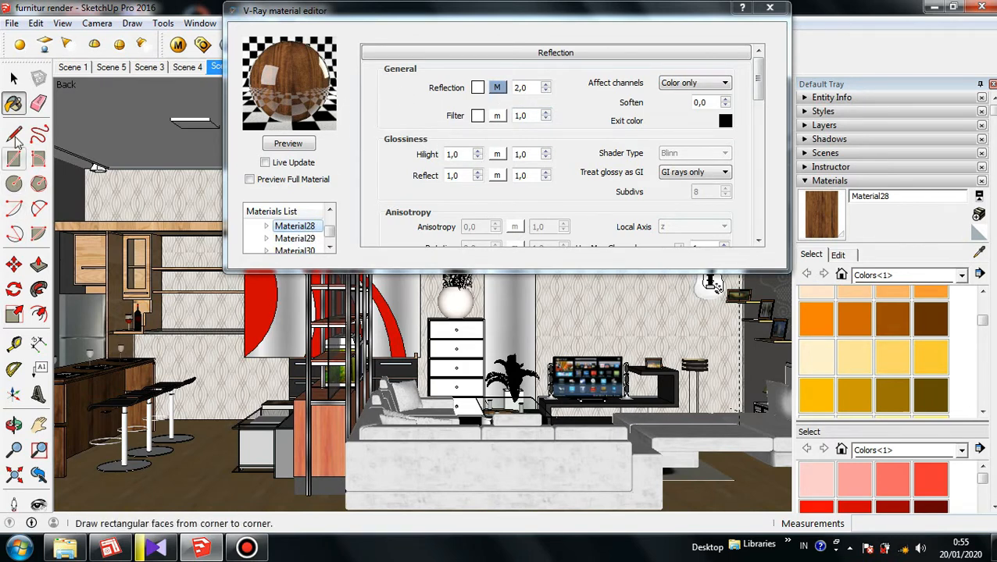
# Step: Sample the floor's wood material and the low glass table's translucent material to examine their reflection settings
pyautogui.click(978, 253)
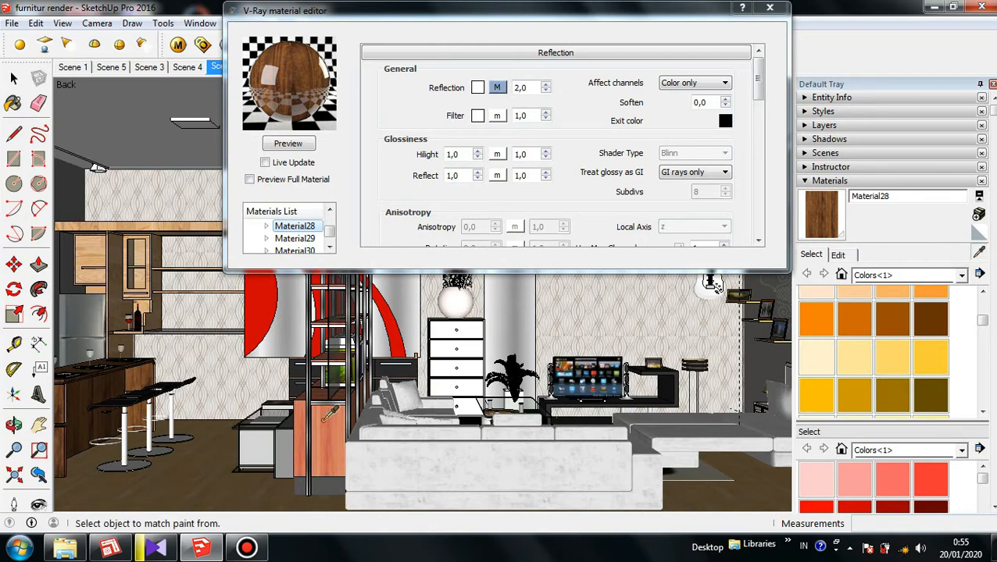
pyautogui.click(171, 480)
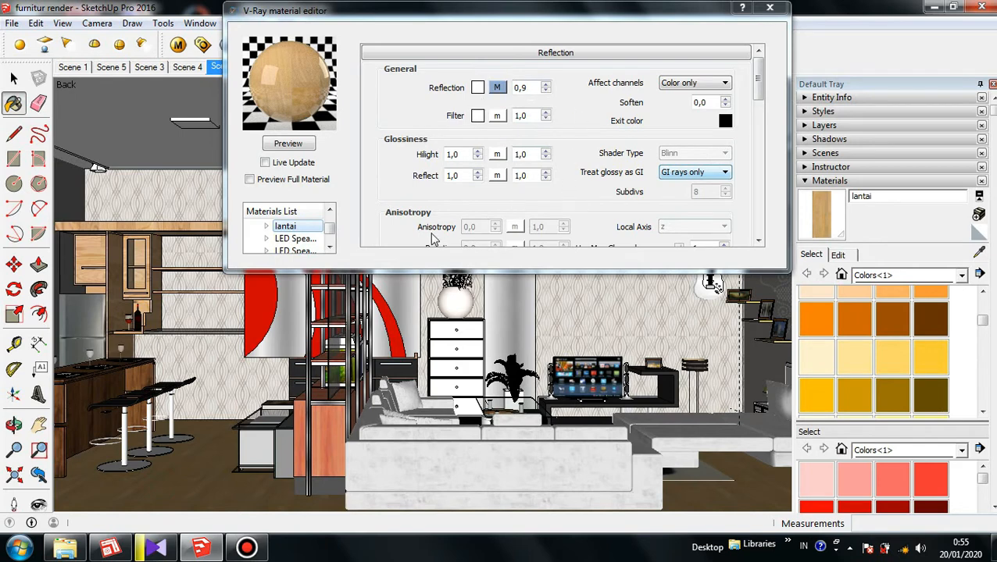
pyautogui.click(978, 253)
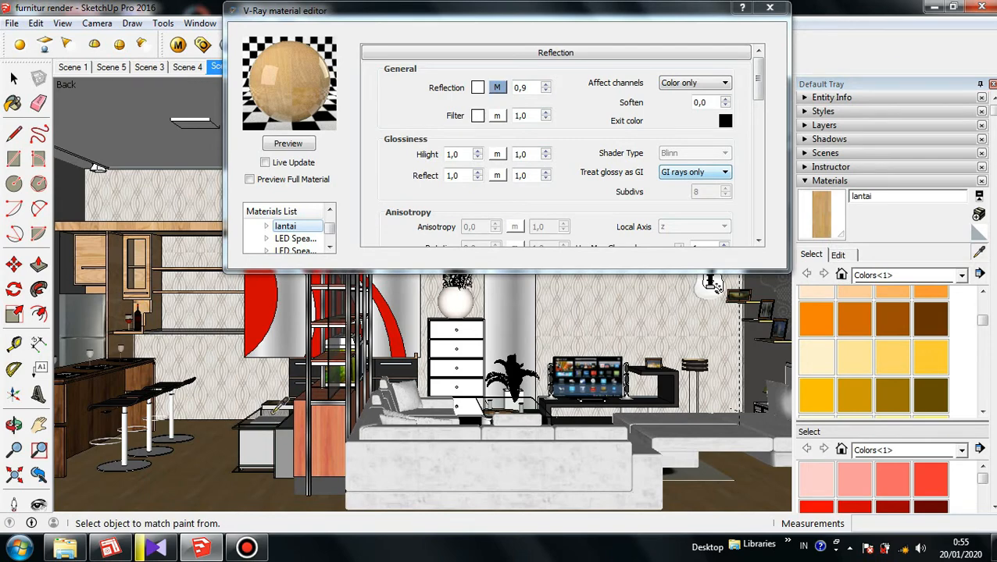
pyautogui.scroll(8, 266, 411)
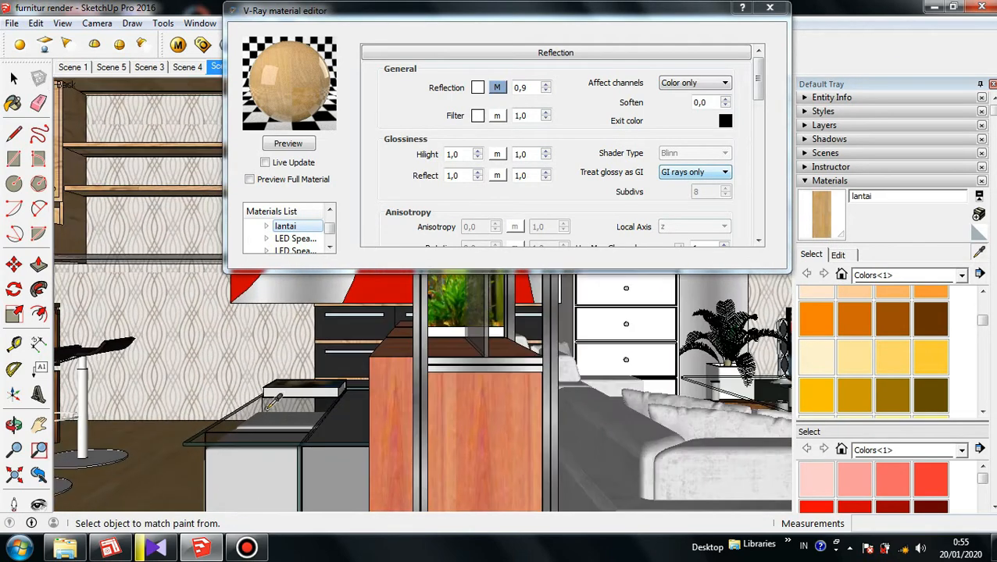
pyautogui.scroll(4, 264, 435)
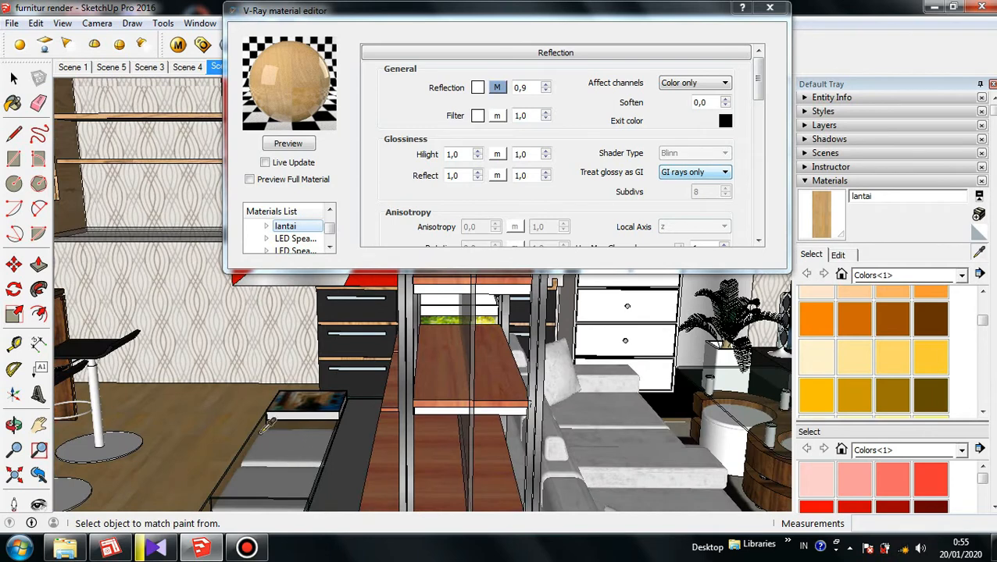
pyautogui.click(266, 425)
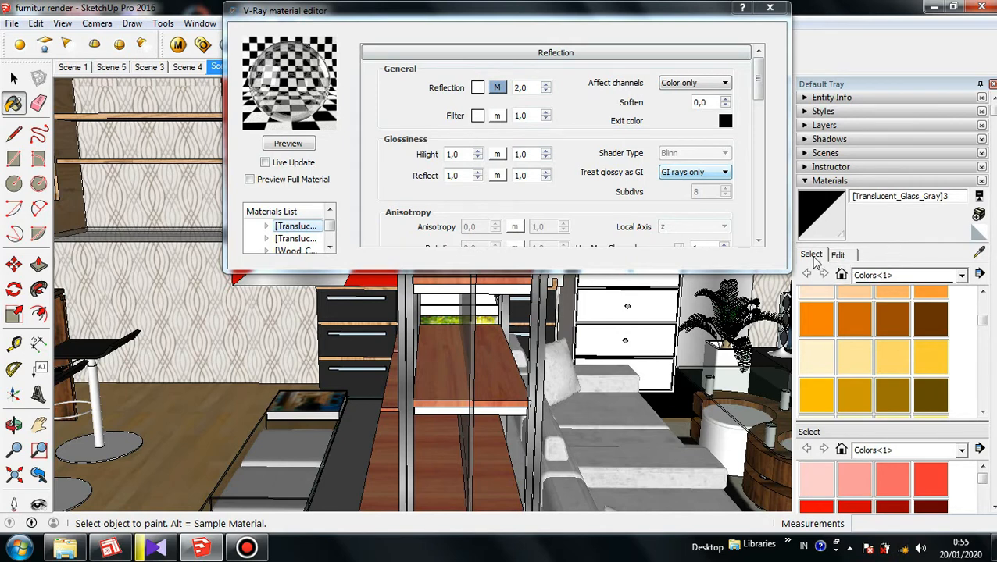
# Step: Sample the patterned wallpaper and the reddish wood of the tall shelving unit to examine their reflection settings
pyautogui.click(979, 252)
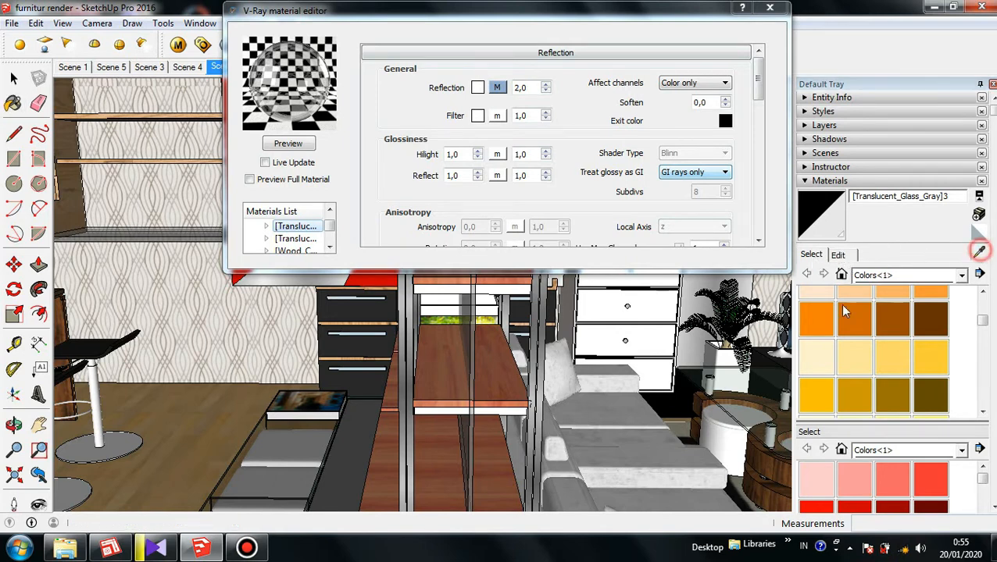
pyautogui.click(233, 337)
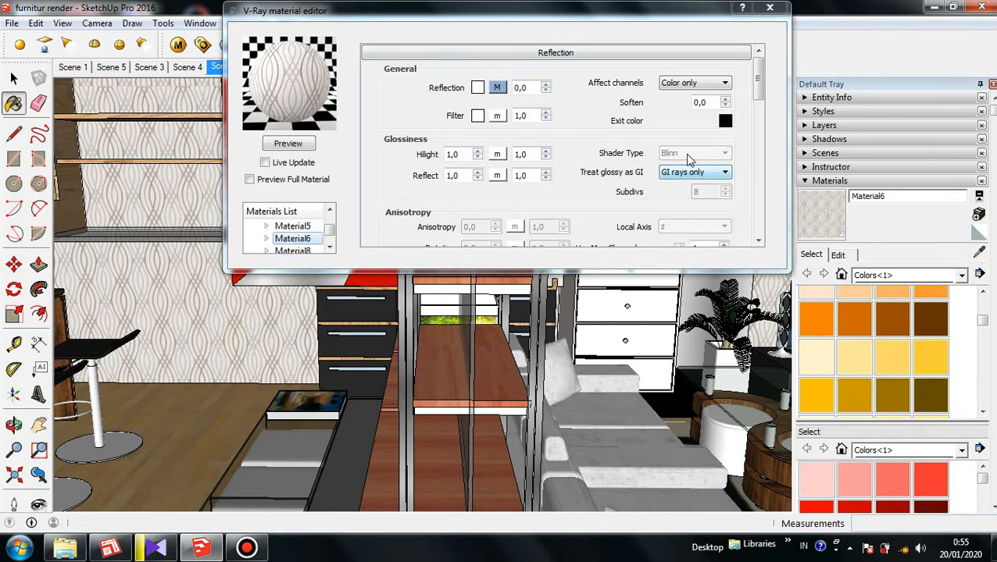
pyautogui.click(979, 253)
pyautogui.moveTo(512, 347)
pyautogui.mouseDown(button='middle')
pyautogui.moveTo(500, 352)
pyautogui.moveTo(508, 360)
pyautogui.mouseUp(button='middle')
pyautogui.click(500, 368)
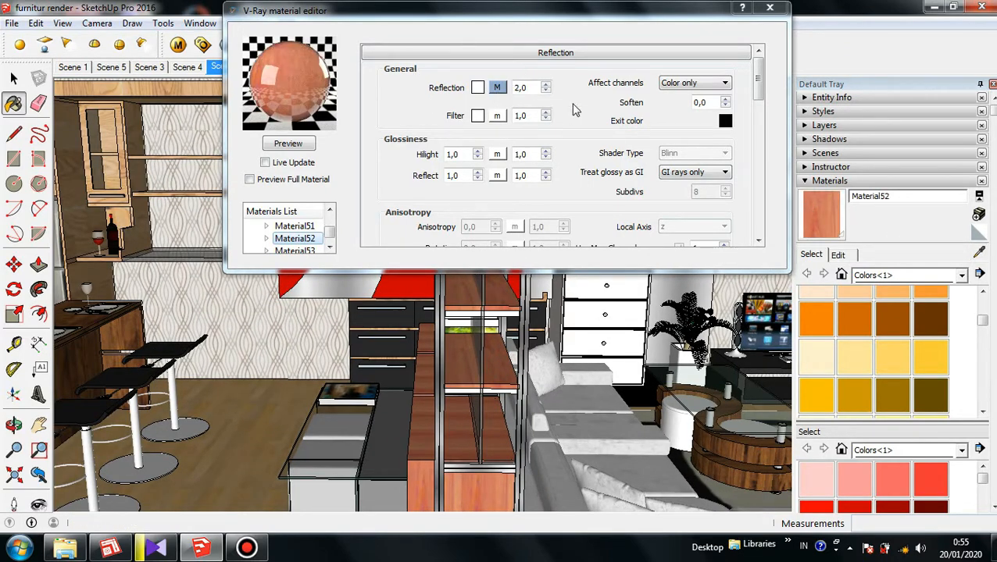
# Step: Sample the white sofa's material, examine its bump settings under Maps, and refresh its preview
pyautogui.click(978, 253)
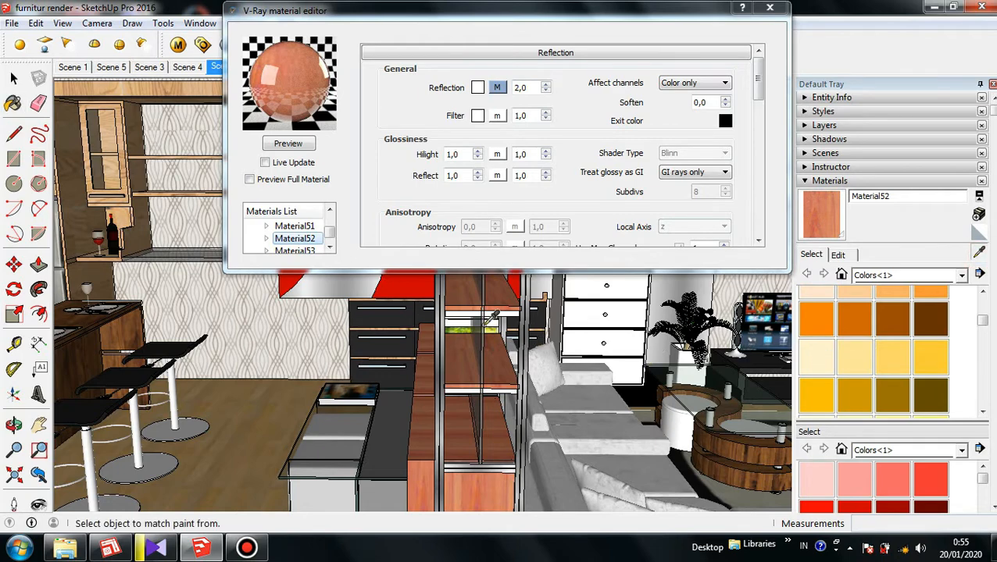
pyautogui.scroll(-1, 441, 315)
pyautogui.scroll(-5, 449, 308)
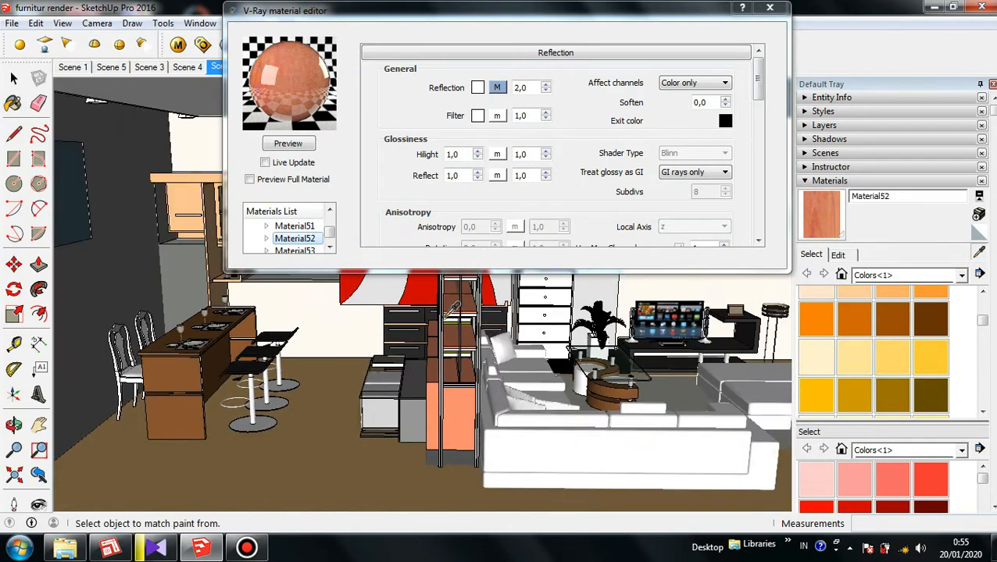
pyautogui.scroll(3, 551, 422)
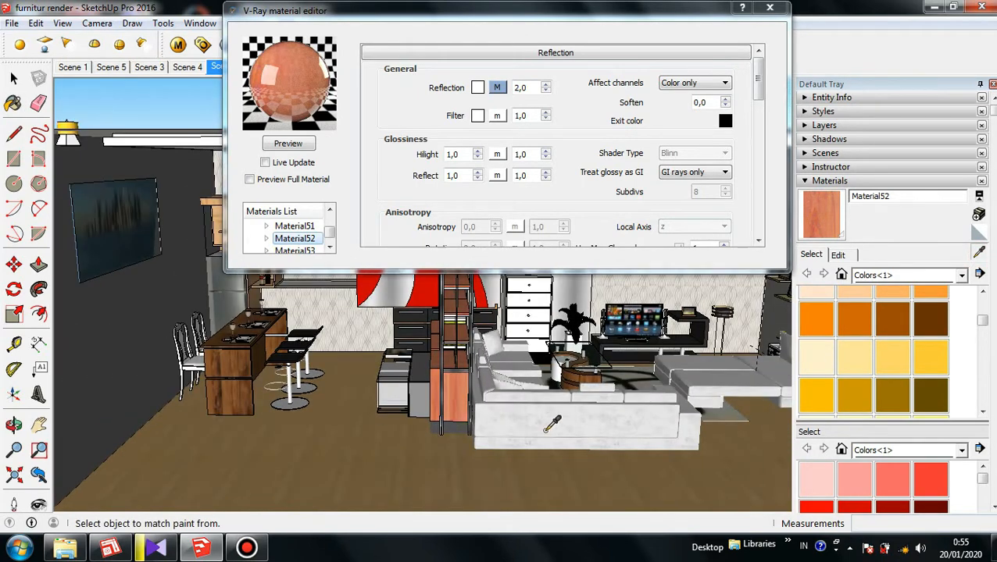
pyautogui.click(567, 414)
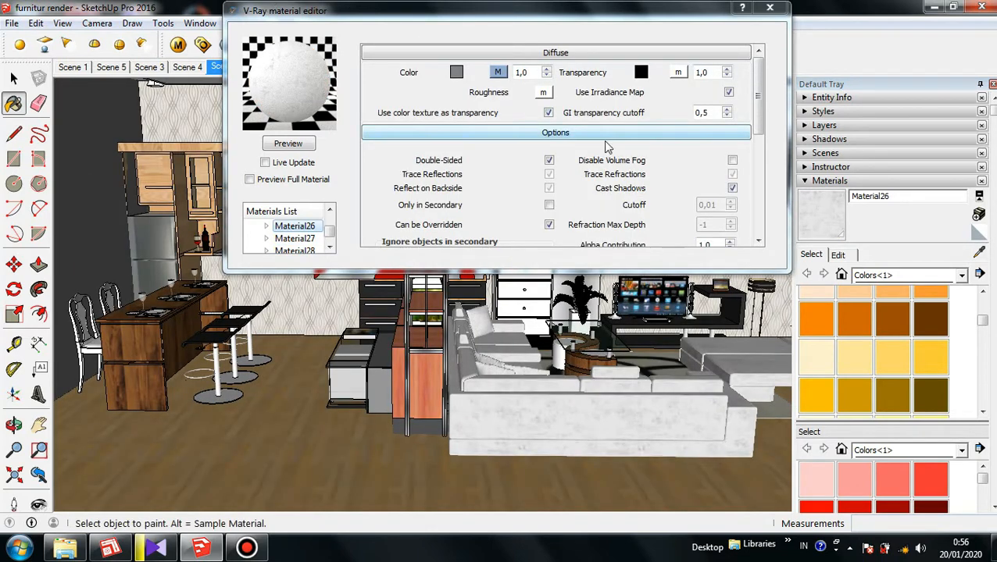
pyautogui.moveTo(758, 101); pyautogui.dragTo(761, 220)
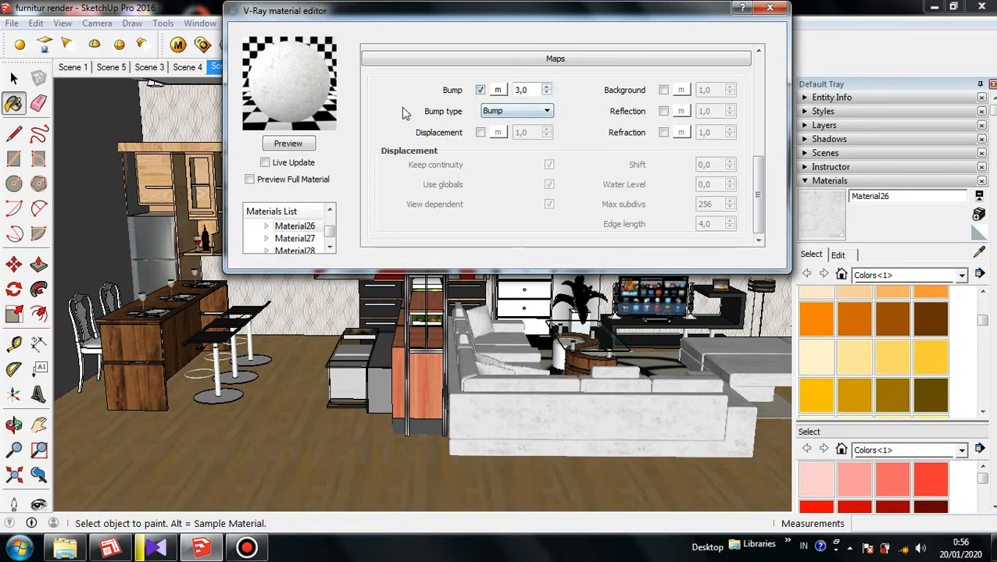
pyautogui.click(294, 146)
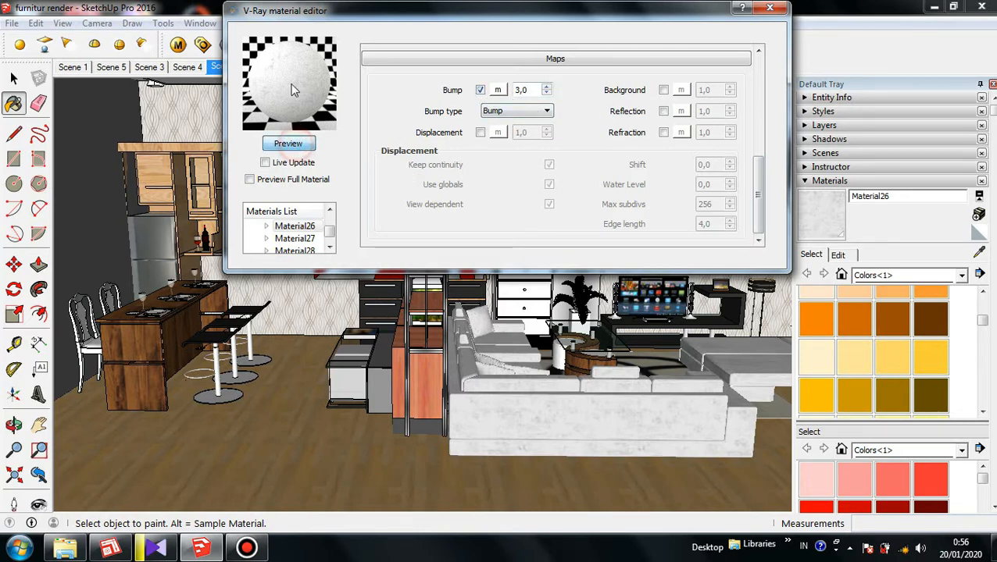
# Step: Close the V-Ray material editor and the Default Tray to clear the view of the whole interior
pyautogui.click(979, 254)
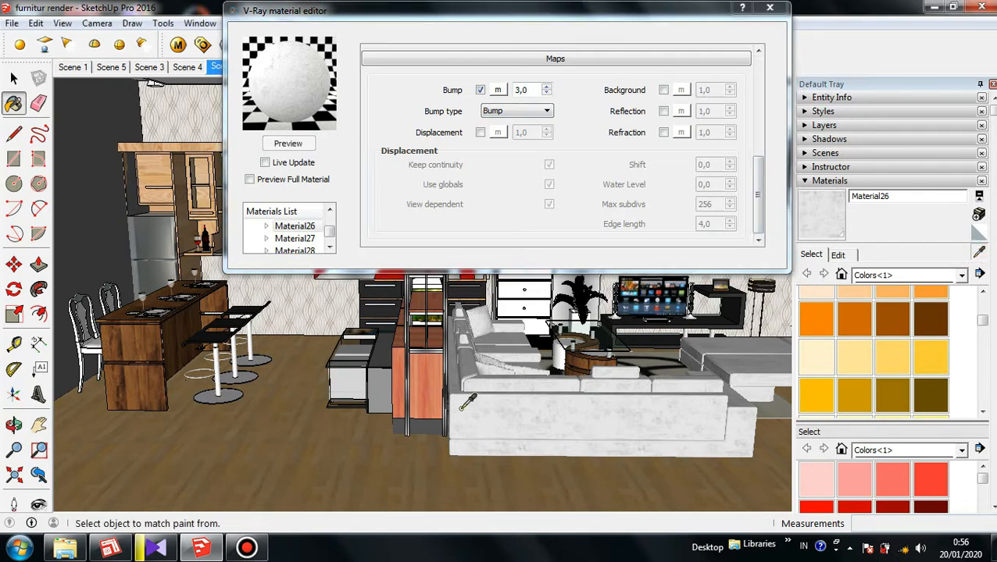
pyautogui.scroll(-3, 467, 403)
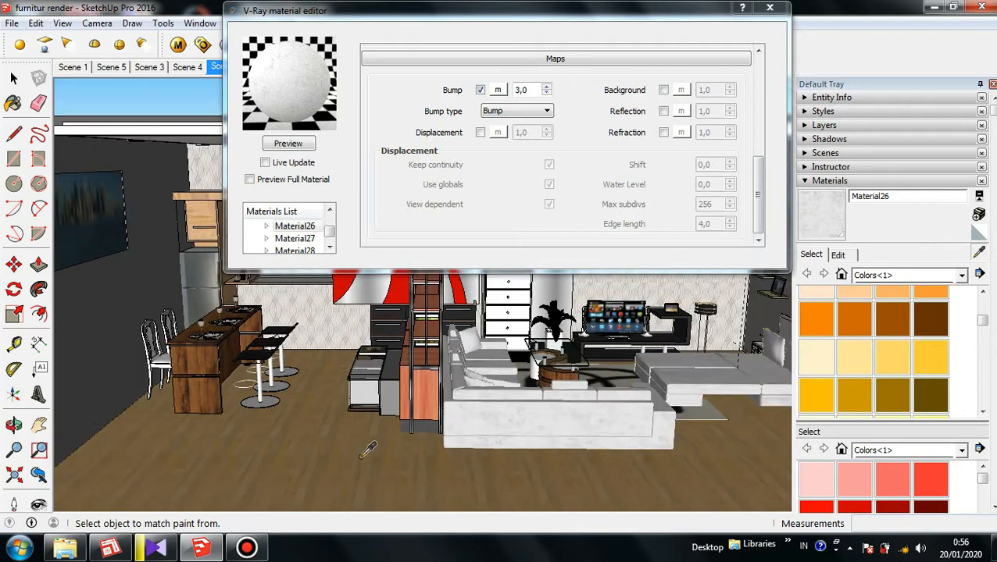
pyautogui.moveTo(378, 437); pyautogui.dragTo(304, 349, button='middle')
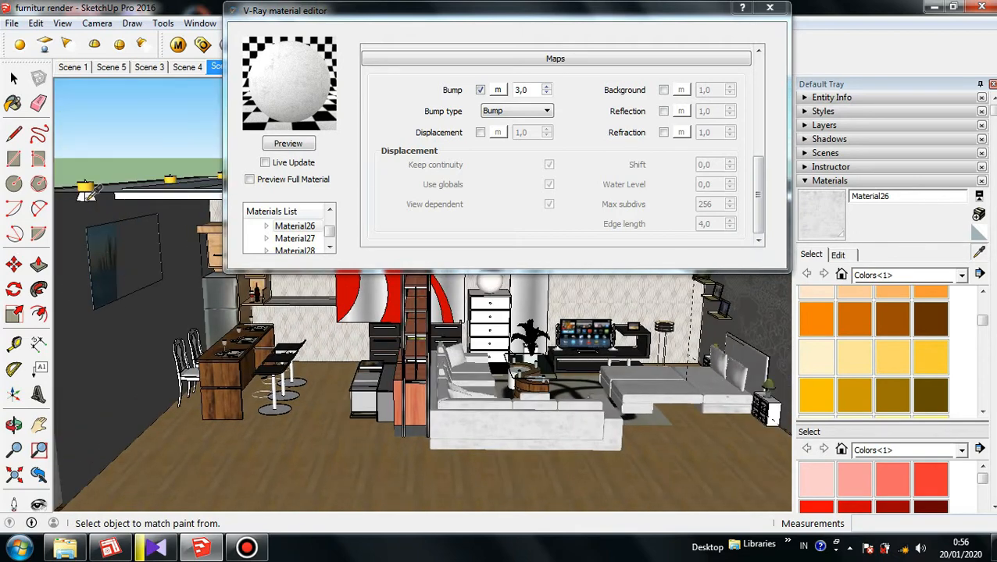
pyautogui.scroll(3, 133, 266)
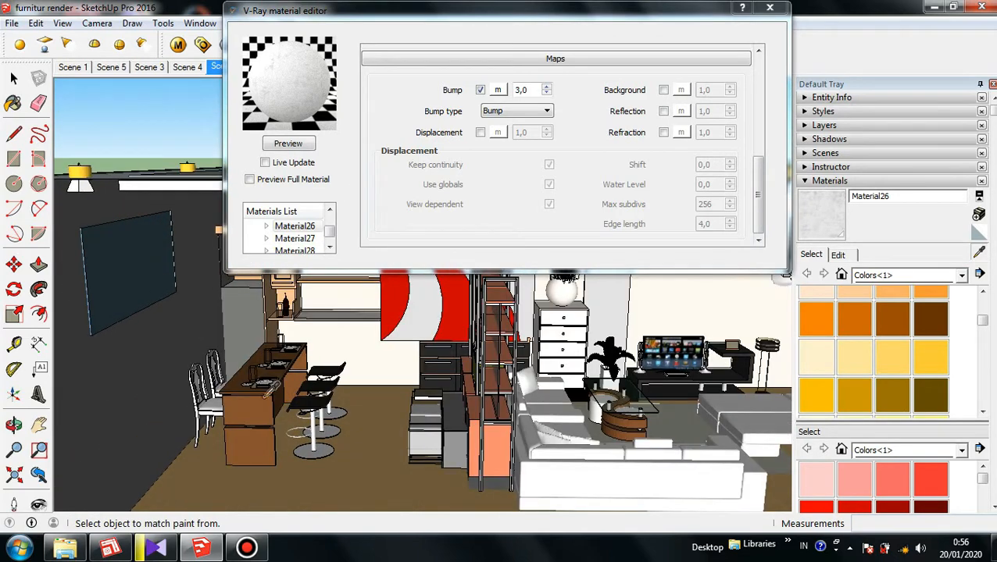
pyautogui.scroll(-3, 271, 389)
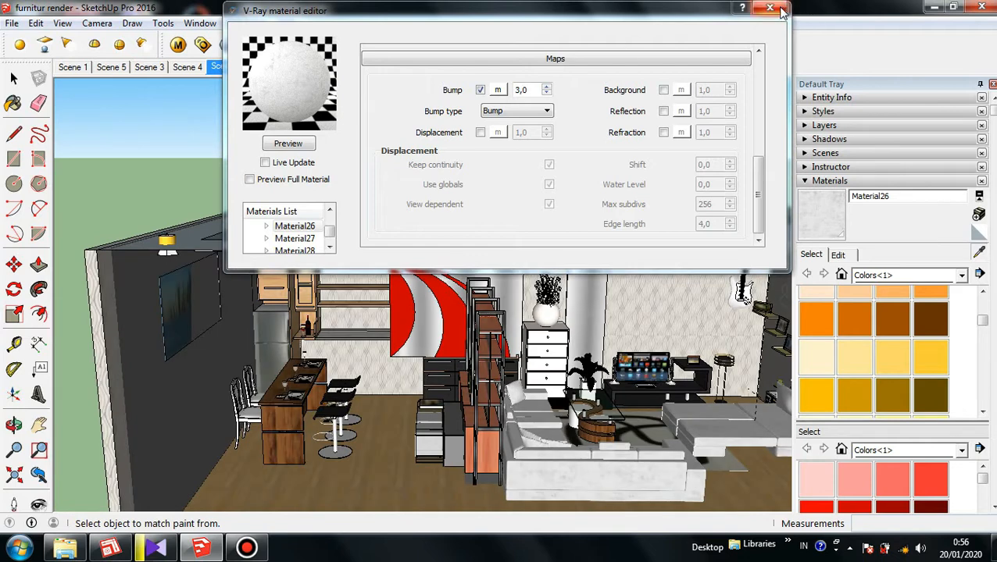
pyautogui.click(781, 11)
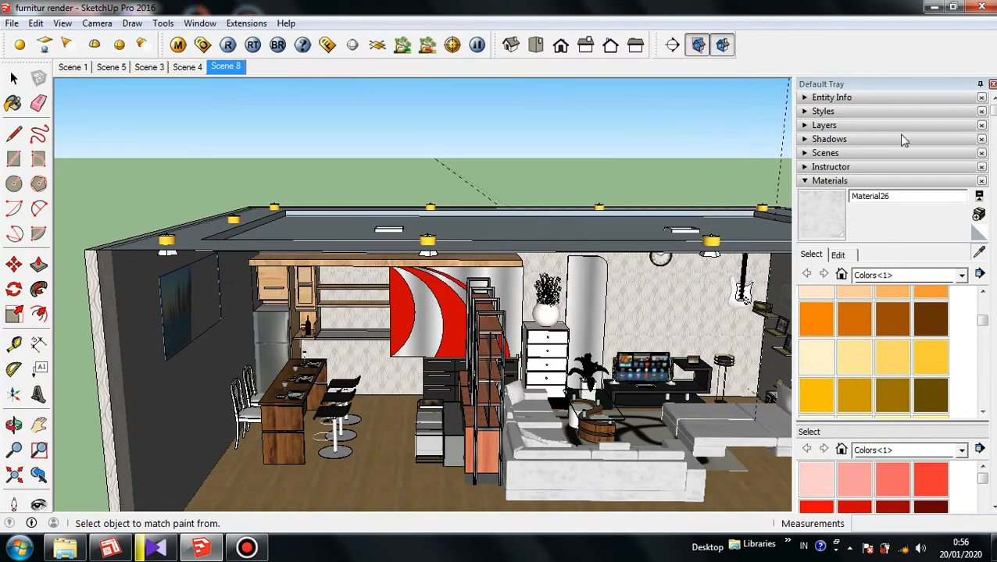
pyautogui.click(992, 84)
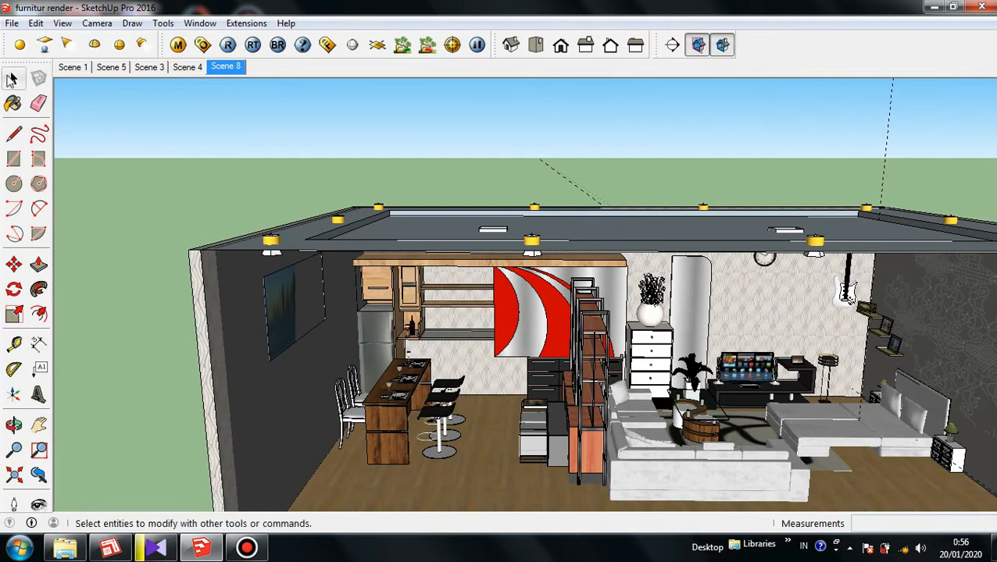
# Step: Open the group containing the ceiling lamps and select the lamp at the near corner above the wall picture
pyautogui.click(13, 78)
pyautogui.scroll(10, 269, 257)
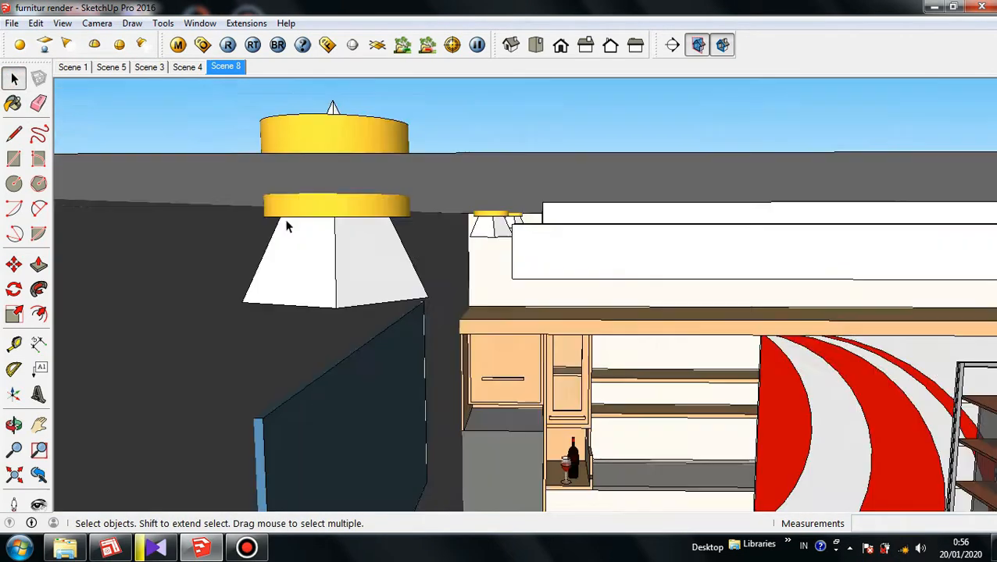
pyautogui.moveTo(285, 221); pyautogui.dragTo(363, 314, button='middle')
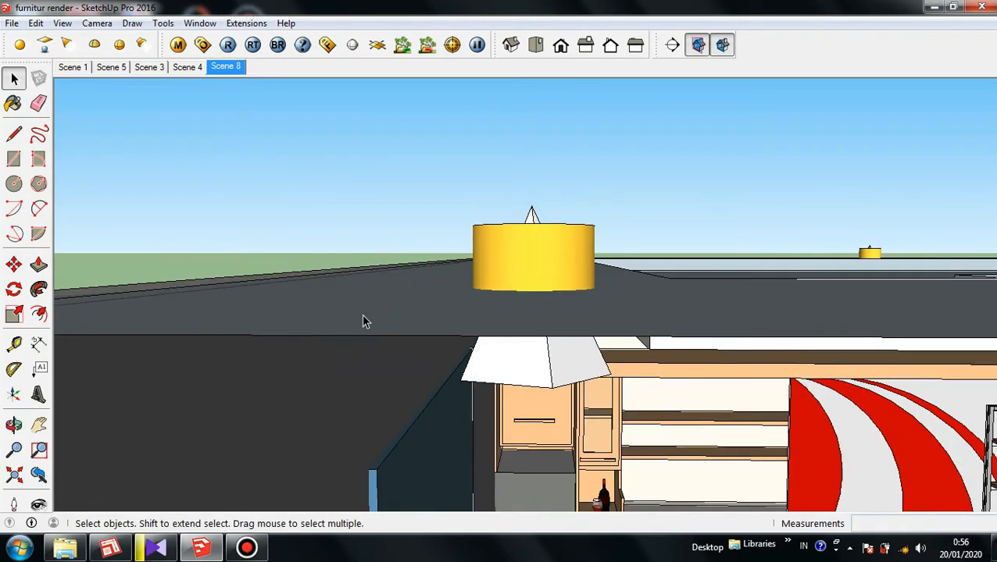
pyautogui.click(514, 376)
pyautogui.doubleClick(514, 376)
pyautogui.click(514, 376)
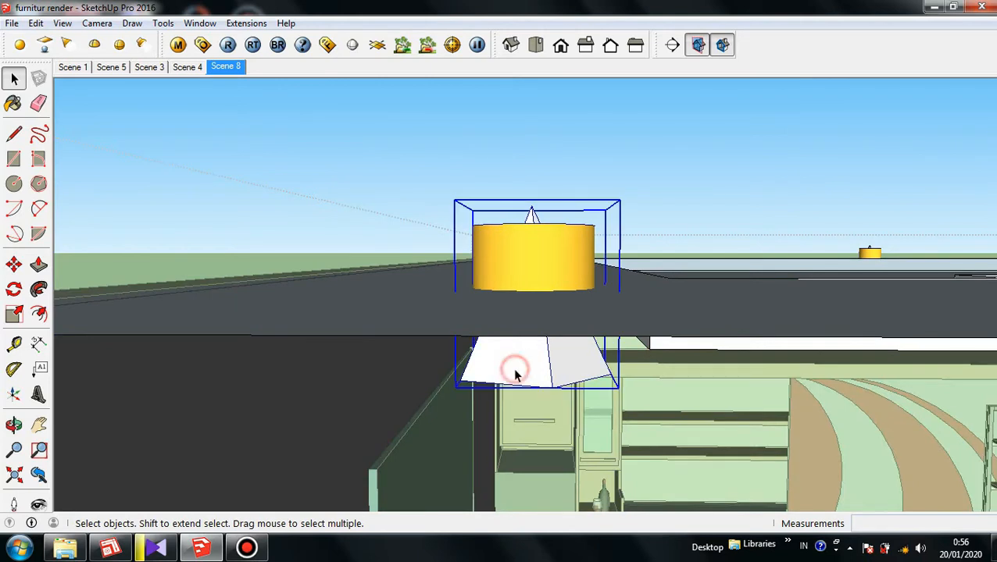
# Step: Place a V-Ray IES light on the ceiling edge near the corner lamp and select it
pyautogui.click(143, 48)
pyautogui.click(345, 311)
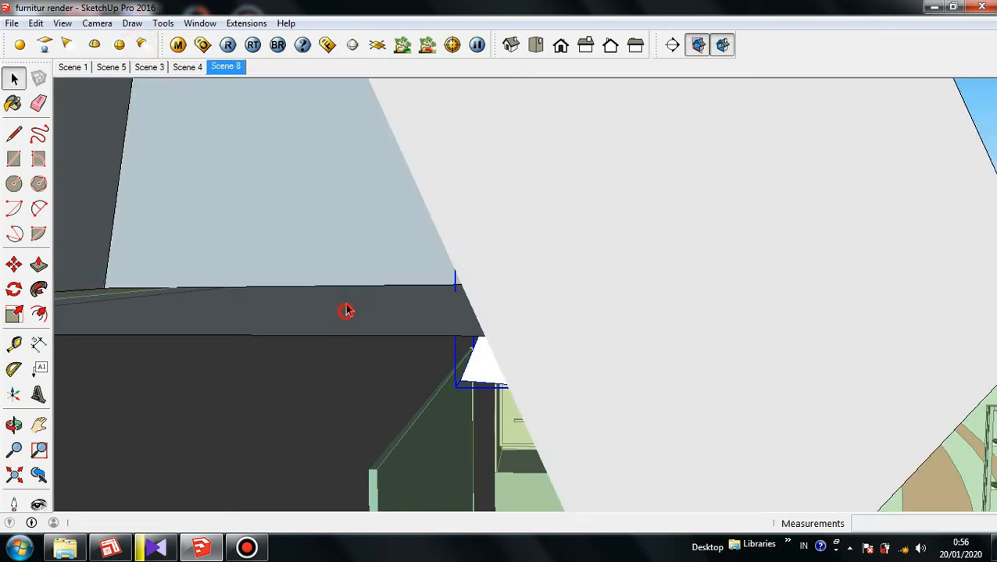
pyautogui.scroll(-2, 350, 316)
pyautogui.scroll(-5, 372, 320)
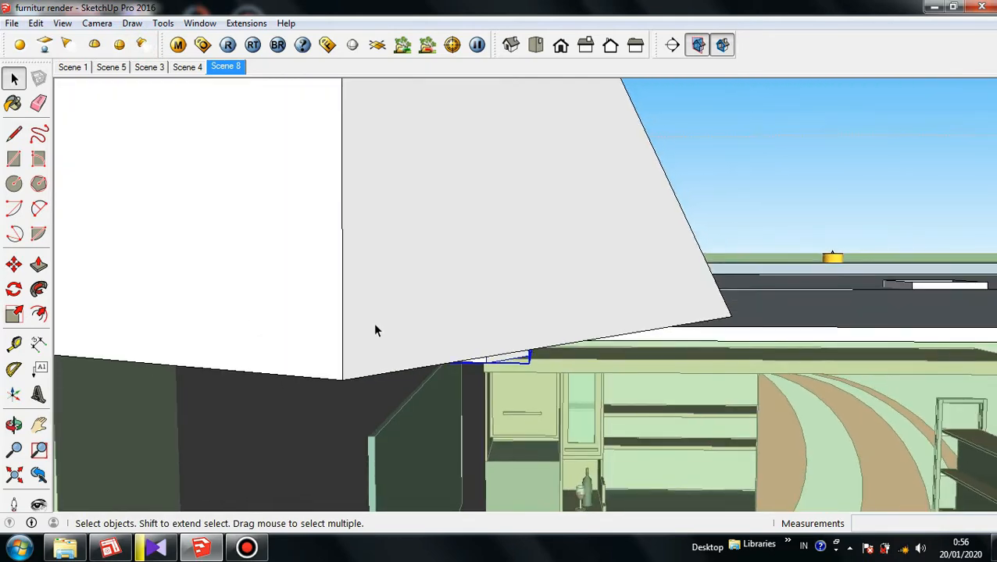
pyautogui.click(415, 346)
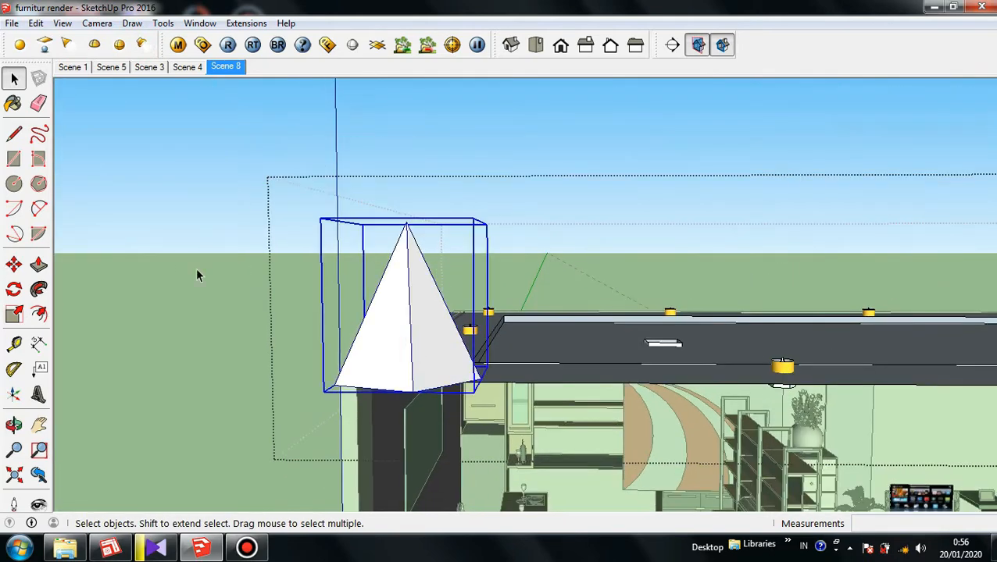
# Step: Try to scale down the newly placed IES light uniformly, and delete it
pyautogui.click(14, 315)
pyautogui.click(322, 219)
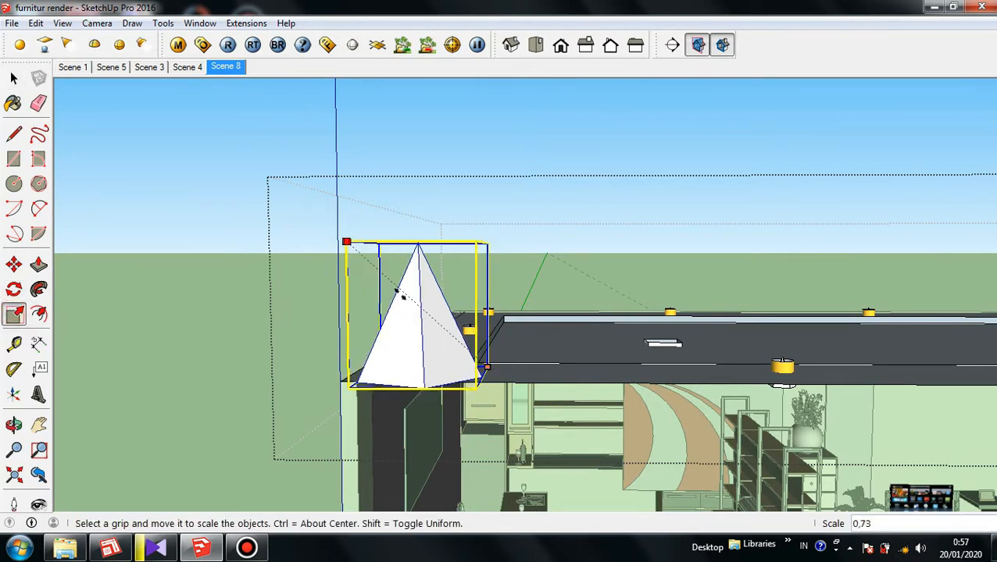
pyautogui.click(14, 78)
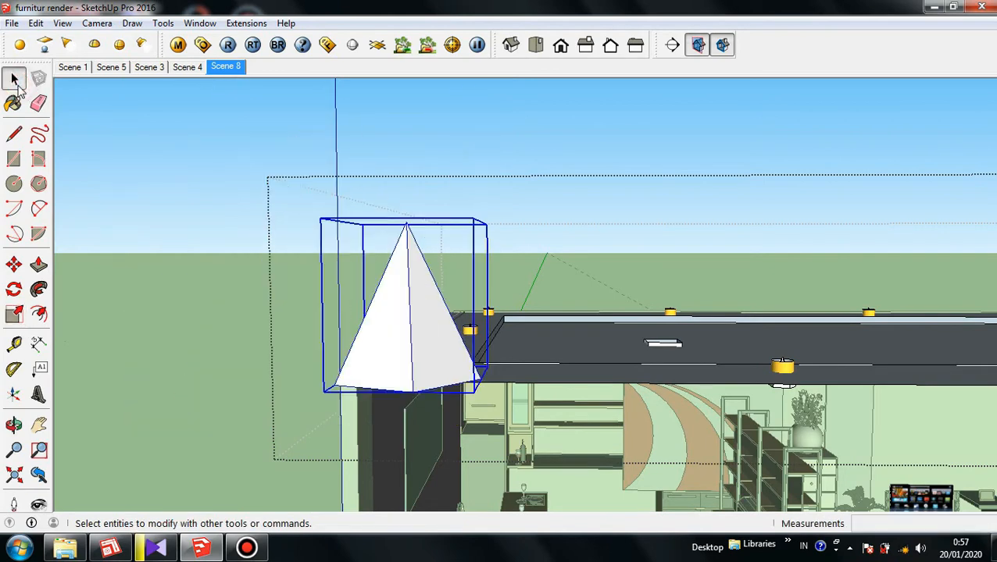
pyautogui.press('Delete')
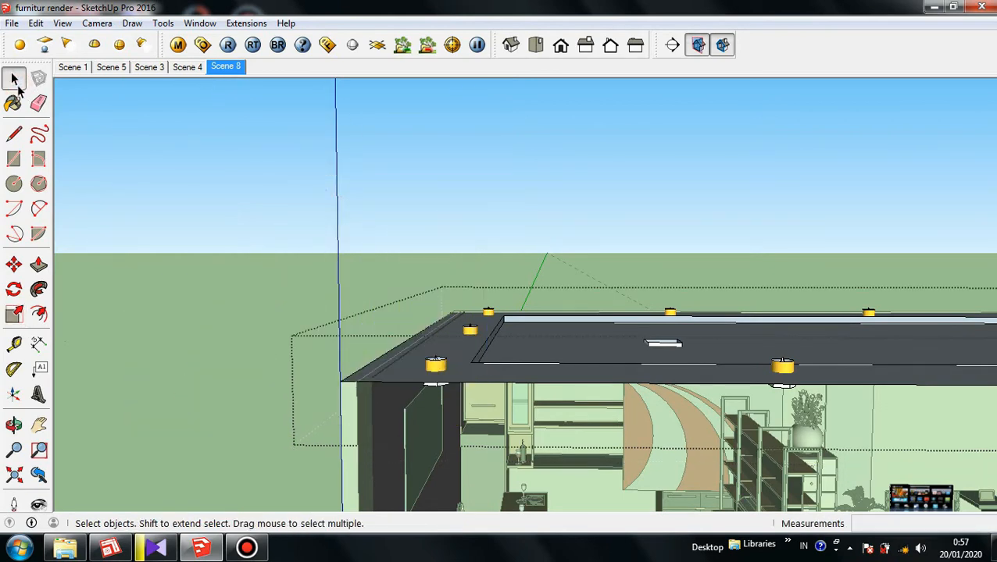
# Step: Open the near corner ceiling lamp for editing and select the light inside it
pyautogui.scroll(3, 469, 394)
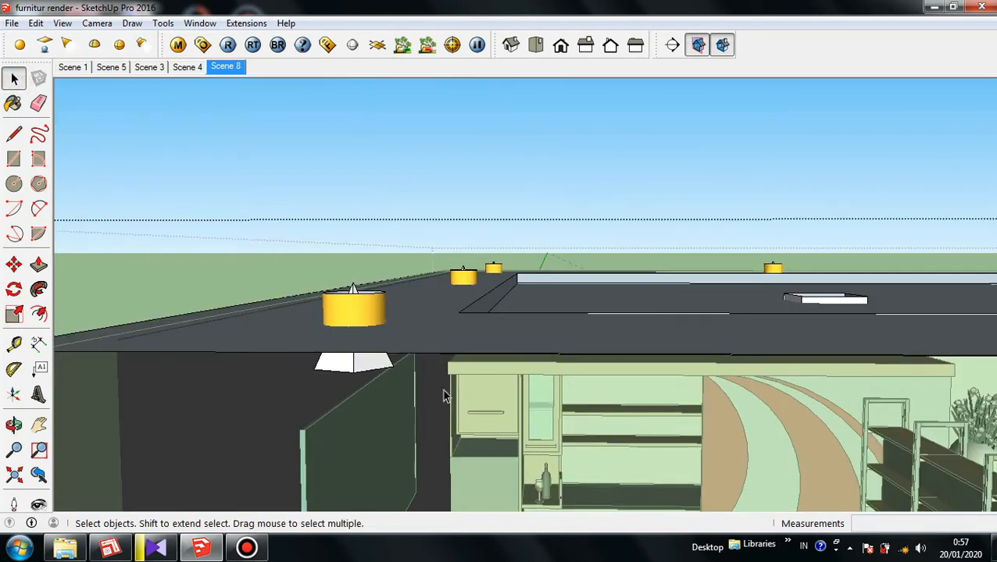
pyautogui.scroll(3, 368, 373)
pyautogui.click(336, 336)
pyautogui.scroll(-2, 329, 334)
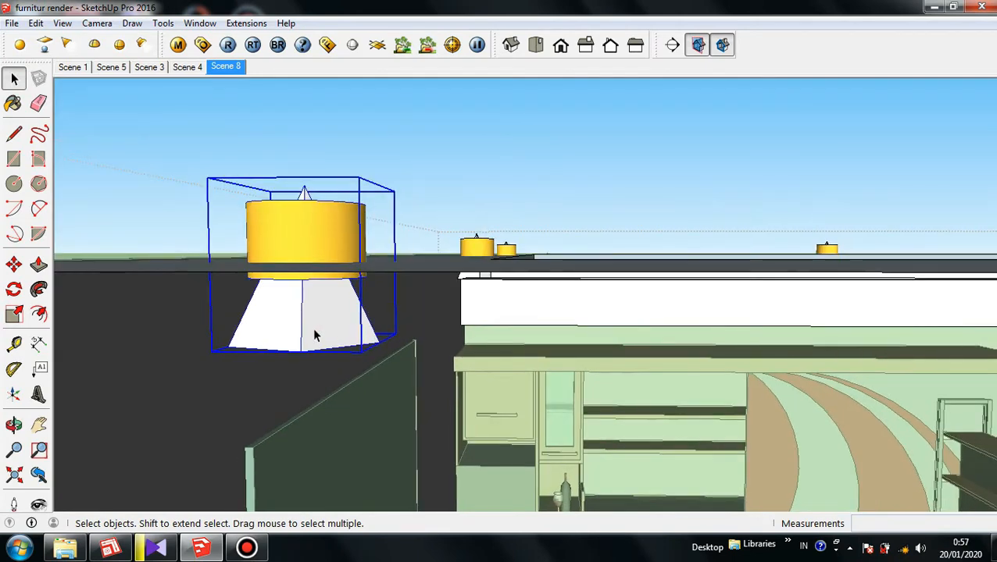
pyautogui.doubleClick(314, 323)
pyautogui.click(314, 324)
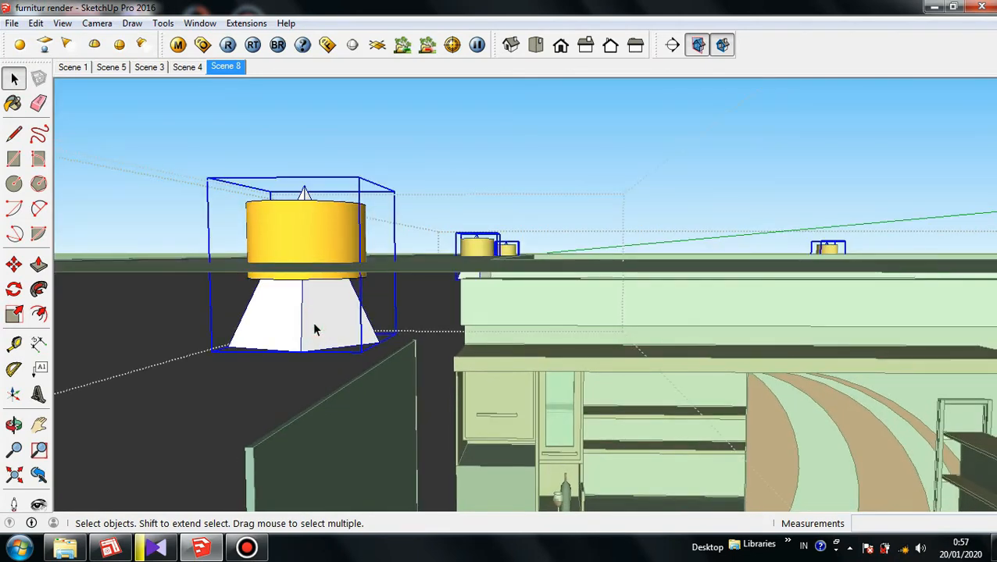
pyautogui.moveTo(318, 338); pyautogui.dragTo(332, 415, button='middle')
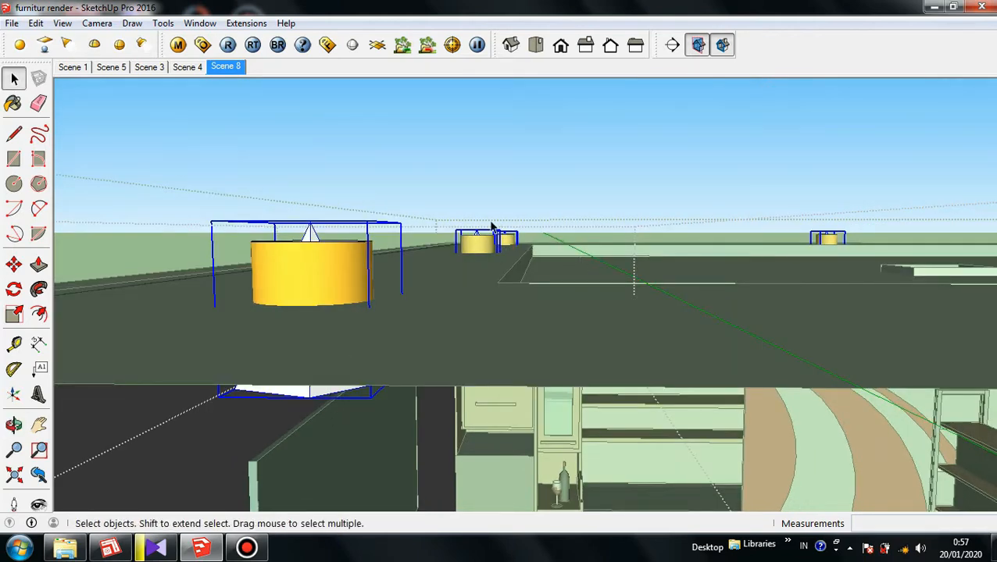
# Step: Open the V-Ray light settings of the near corner ceiling lamp's IES light and review its filter color
pyautogui.moveTo(458, 269); pyautogui.dragTo(480, 270, button='middle')
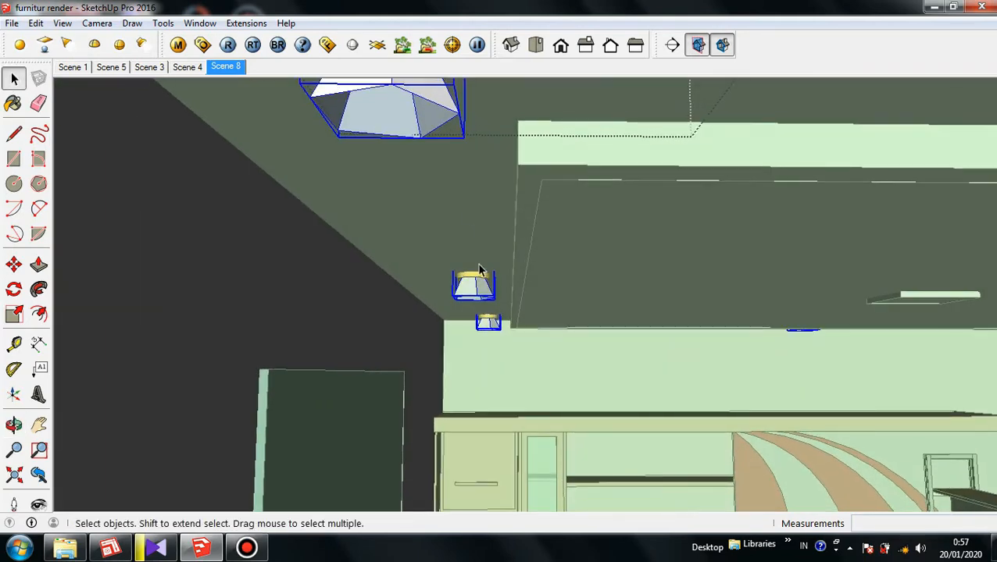
pyautogui.scroll(-3, 481, 338)
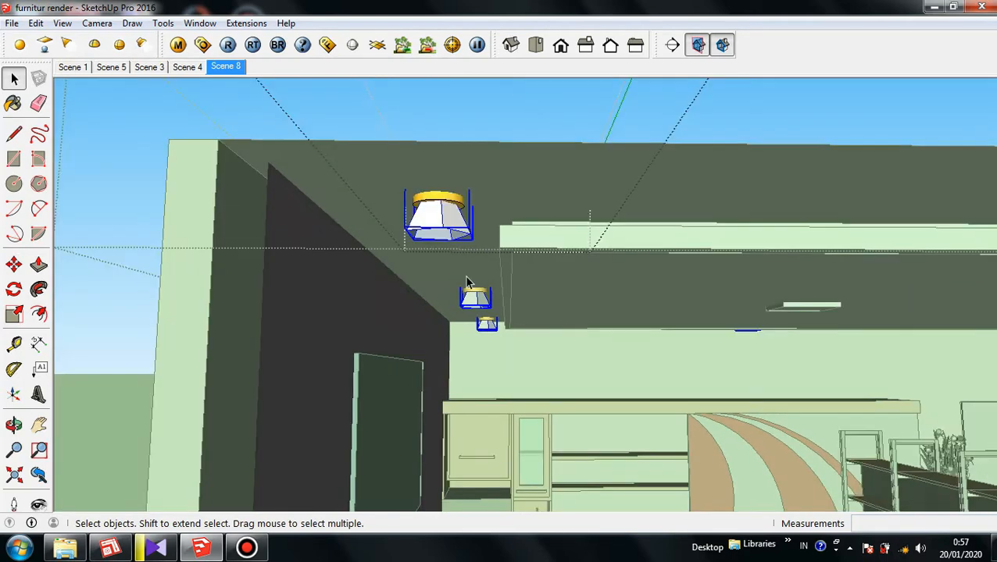
pyautogui.rightClick(440, 227)
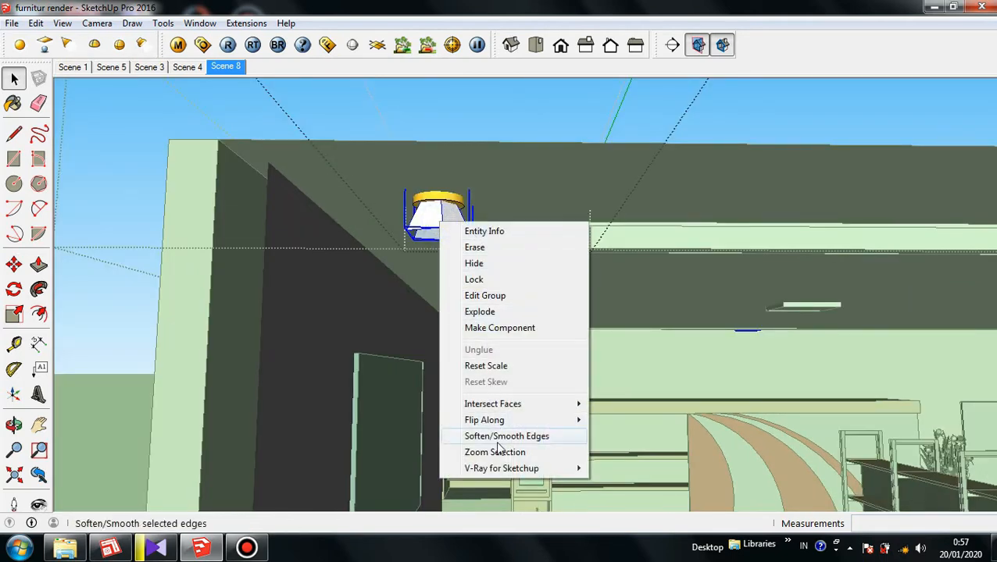
pyautogui.moveTo(504, 469)
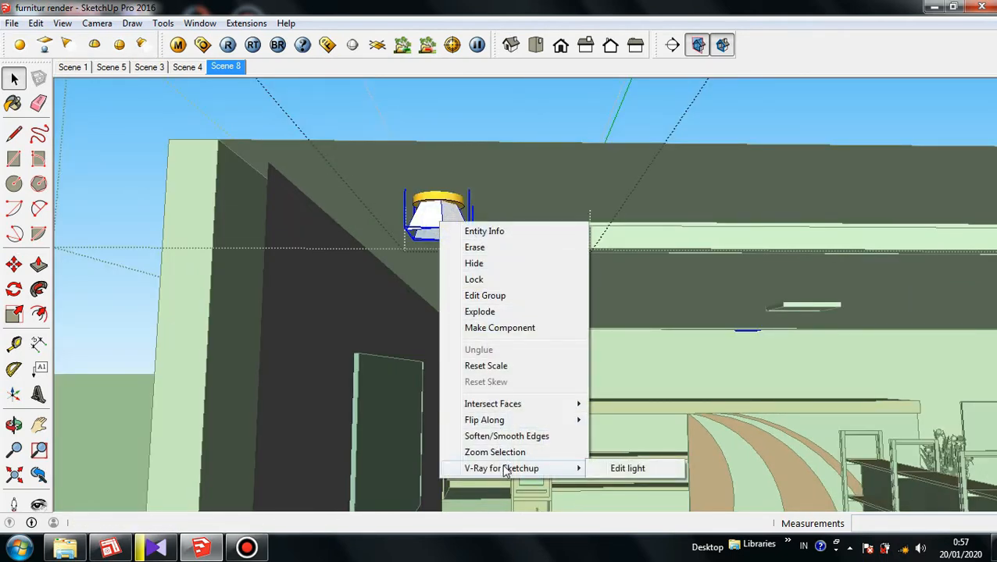
pyautogui.click(617, 469)
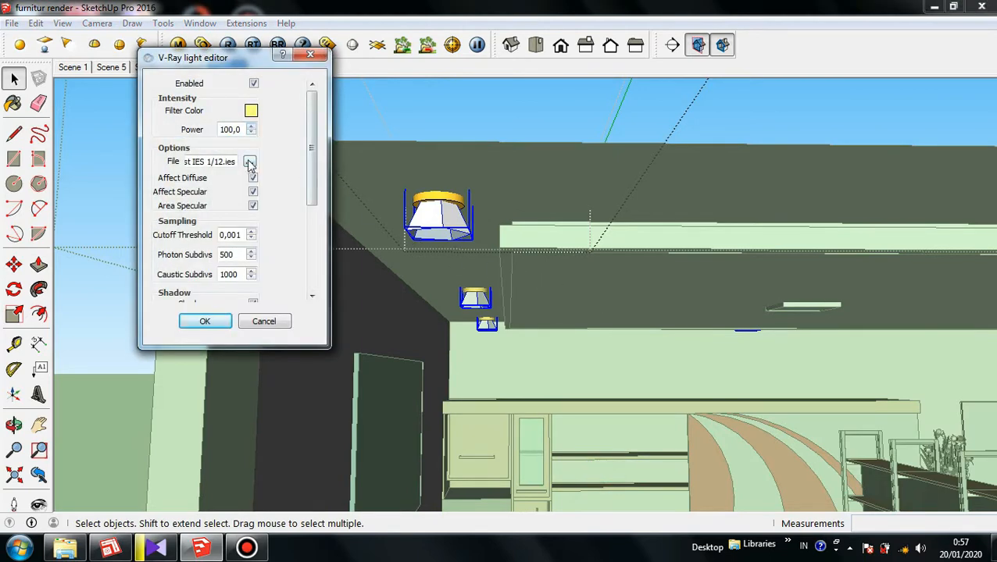
pyautogui.click(250, 110)
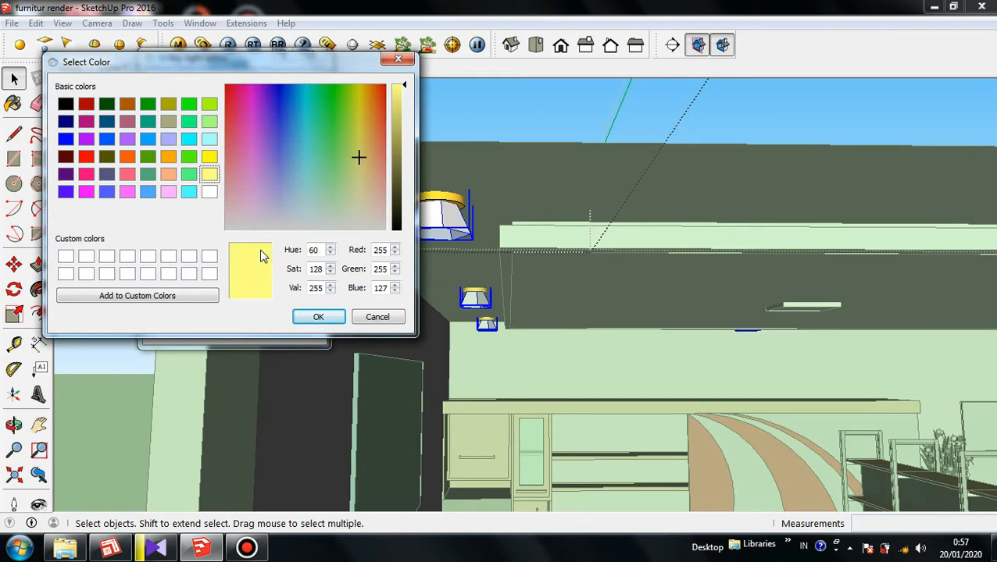
pyautogui.click(313, 317)
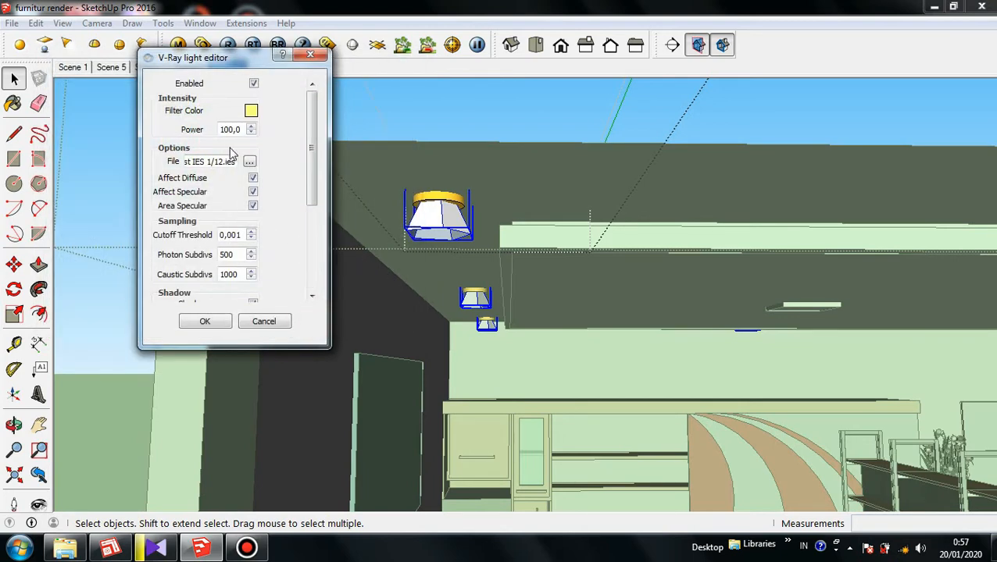
# Step: Browse the Best IES 1 folder for the light's IES file, and close the light settings without choosing another file
pyautogui.click(249, 162)
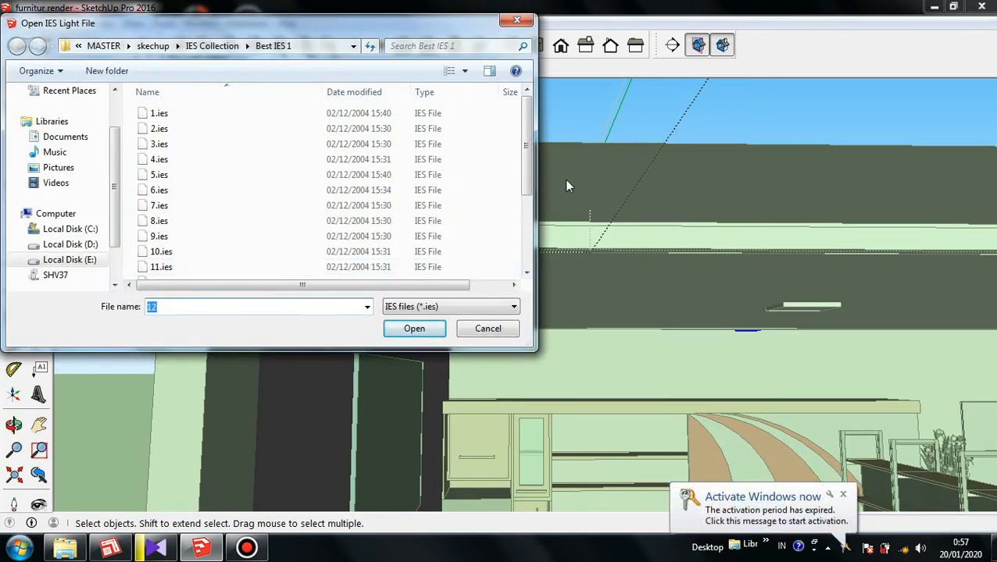
pyautogui.moveTo(530, 160); pyautogui.dragTo(530, 178)
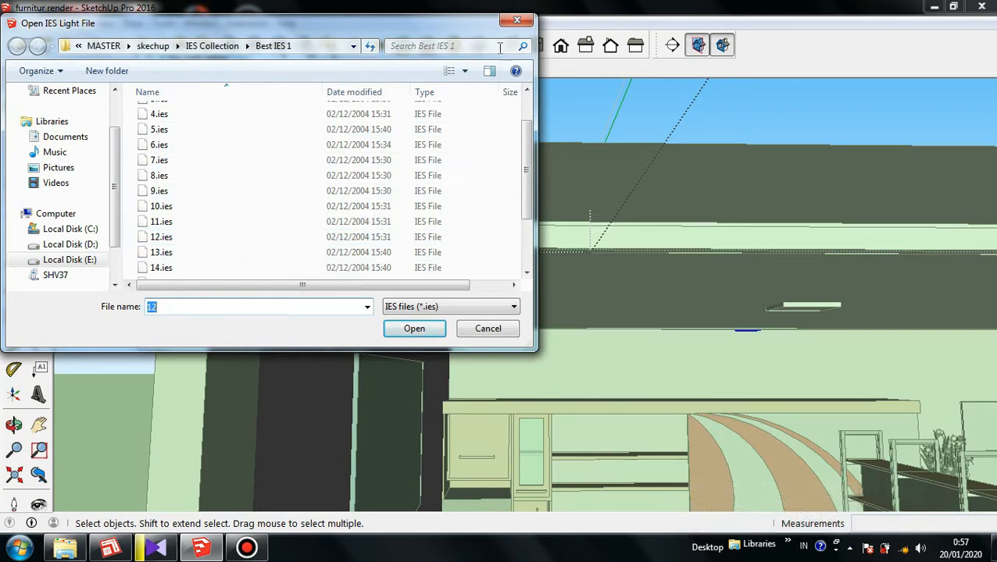
pyautogui.click(516, 20)
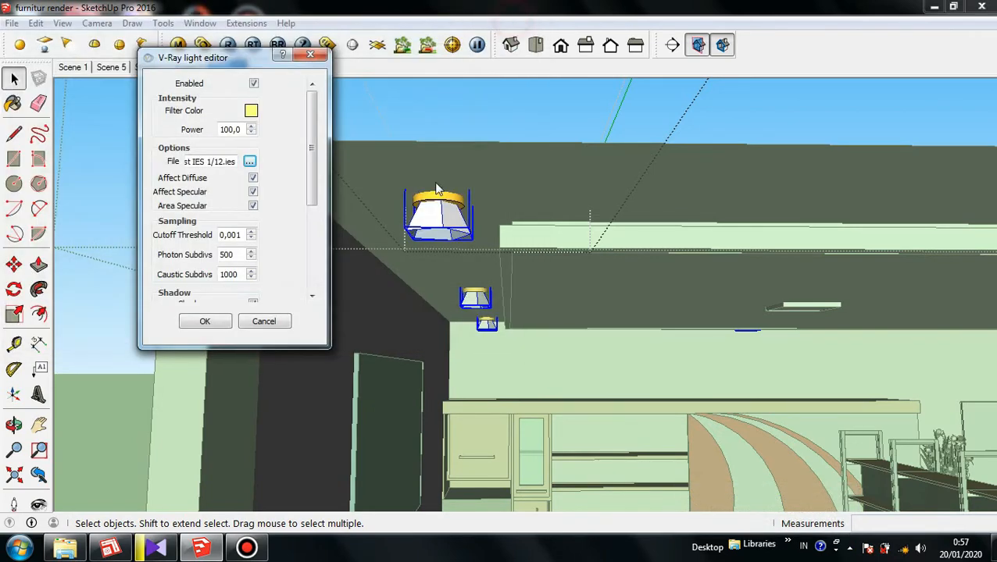
pyautogui.click(310, 55)
# Step: Examine the kitchen and dining area from below, including the ceiling lamps along the back wall
pyautogui.moveTo(453, 258); pyautogui.dragTo(249, 153, button='middle')
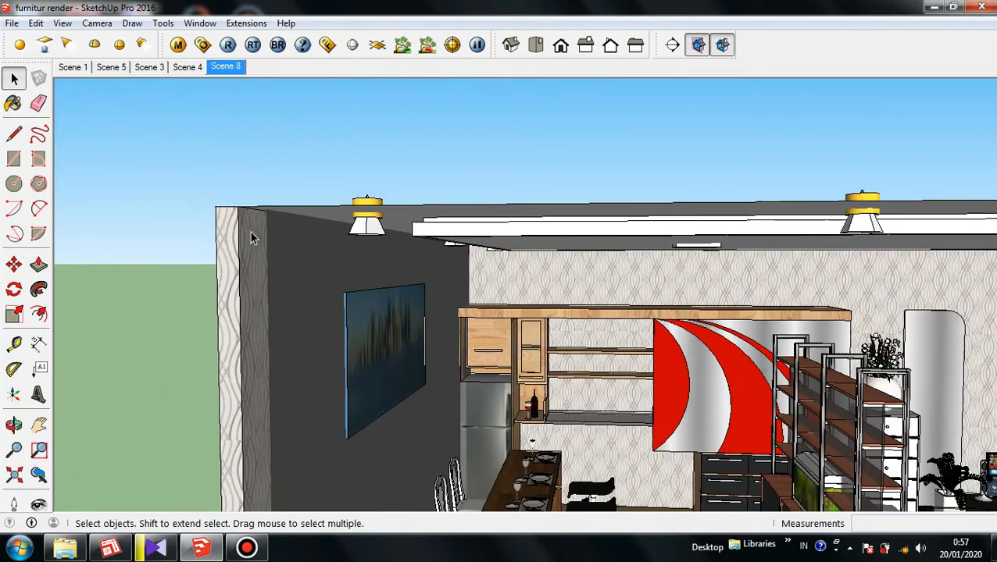
pyautogui.scroll(-6, 251, 232)
pyautogui.moveTo(571, 318); pyautogui.dragTo(479, 225, button='middle')
pyautogui.scroll(3, 521, 344)
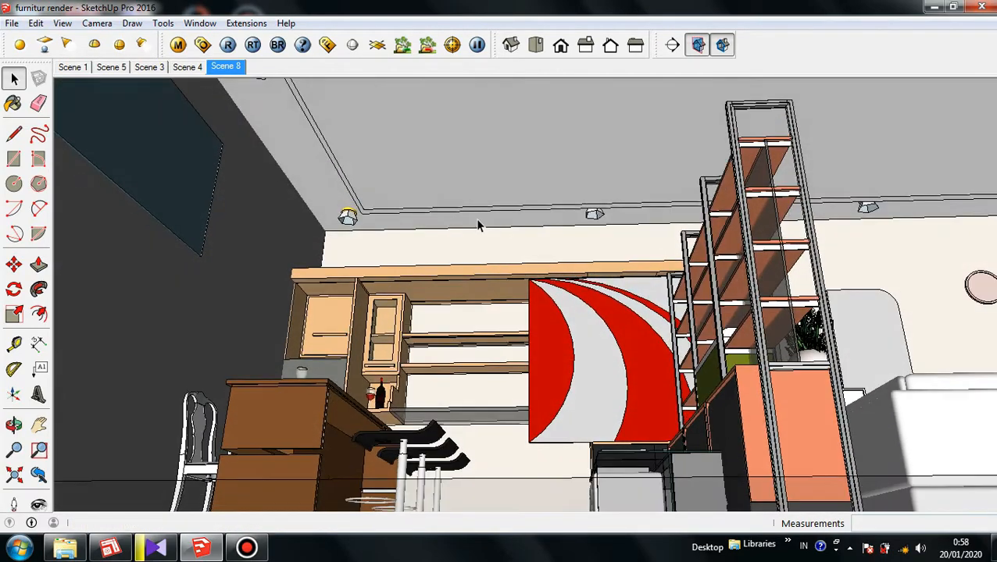
pyautogui.scroll(6, 274, 408)
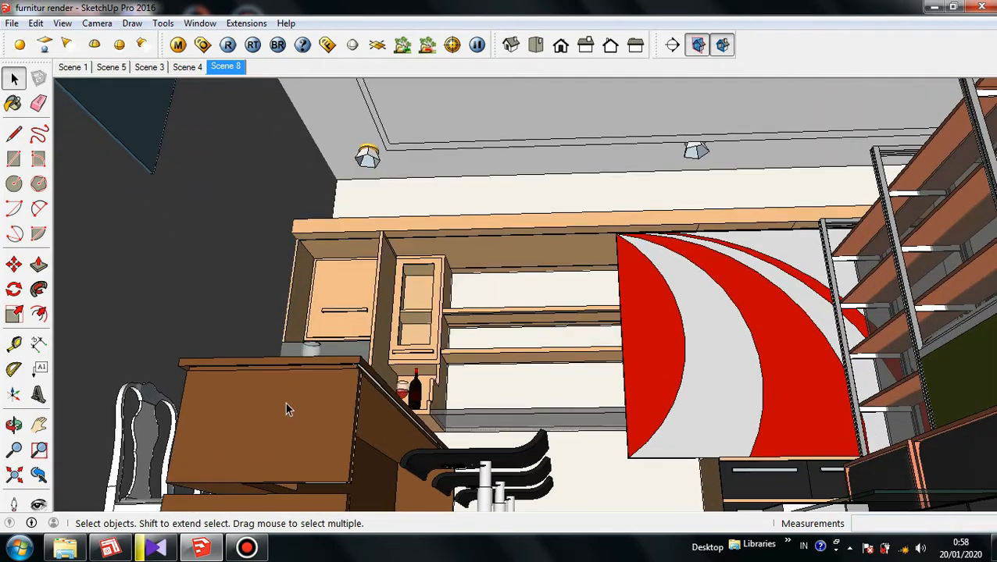
pyautogui.scroll(2, 276, 352)
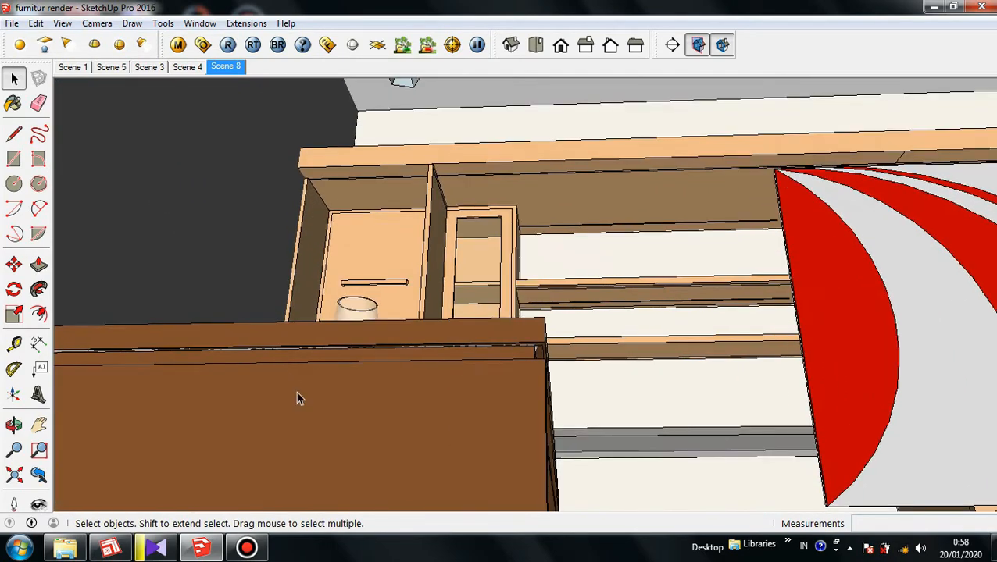
pyautogui.scroll(-3, 328, 438)
pyautogui.scroll(-5, 363, 461)
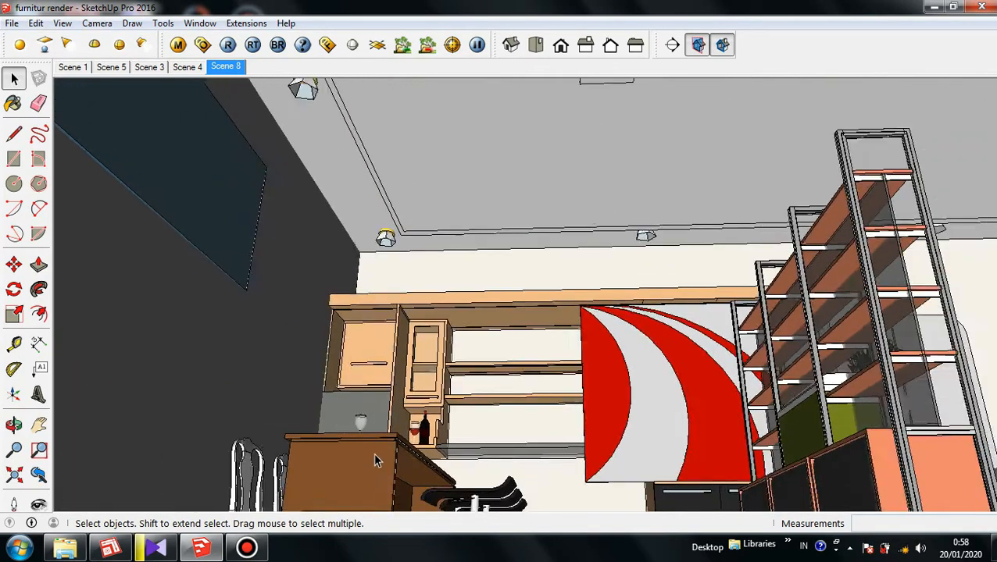
pyautogui.scroll(2, 364, 465)
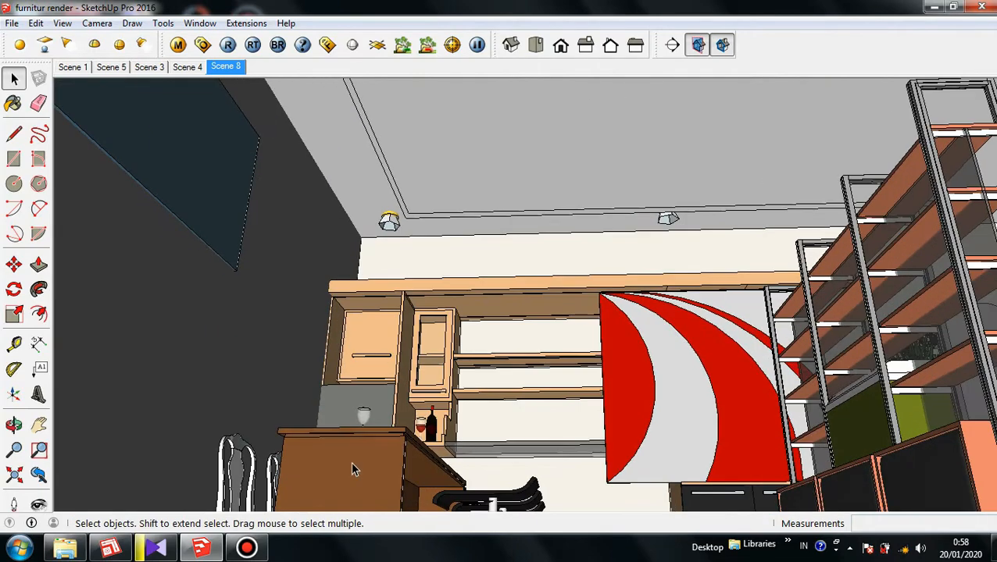
pyautogui.scroll(-5, 352, 465)
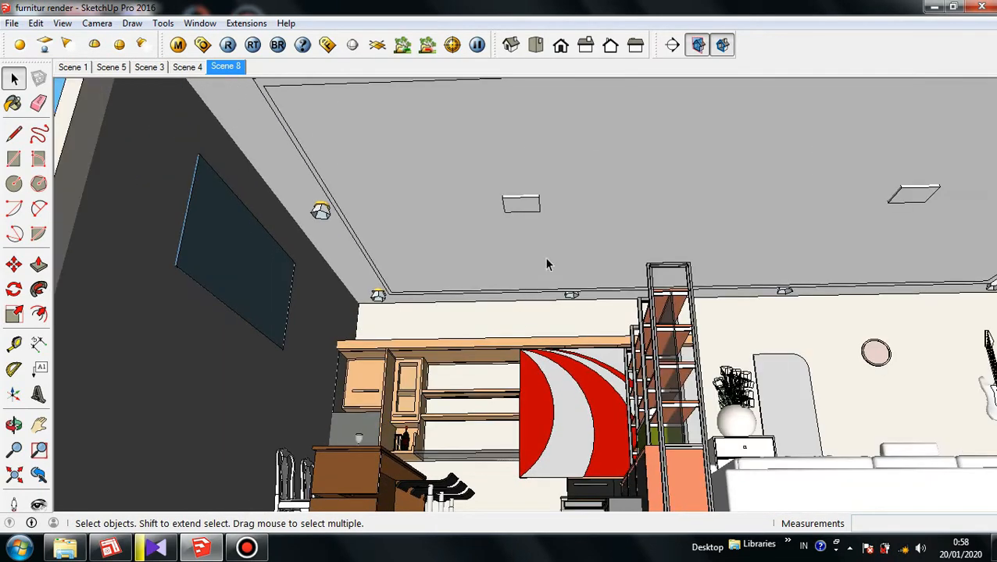
# Step: Open the ceiling group around the square panel nearest the wall picture and select the rectangle light inside it
pyautogui.scroll(5, 527, 165)
pyautogui.click(502, 183)
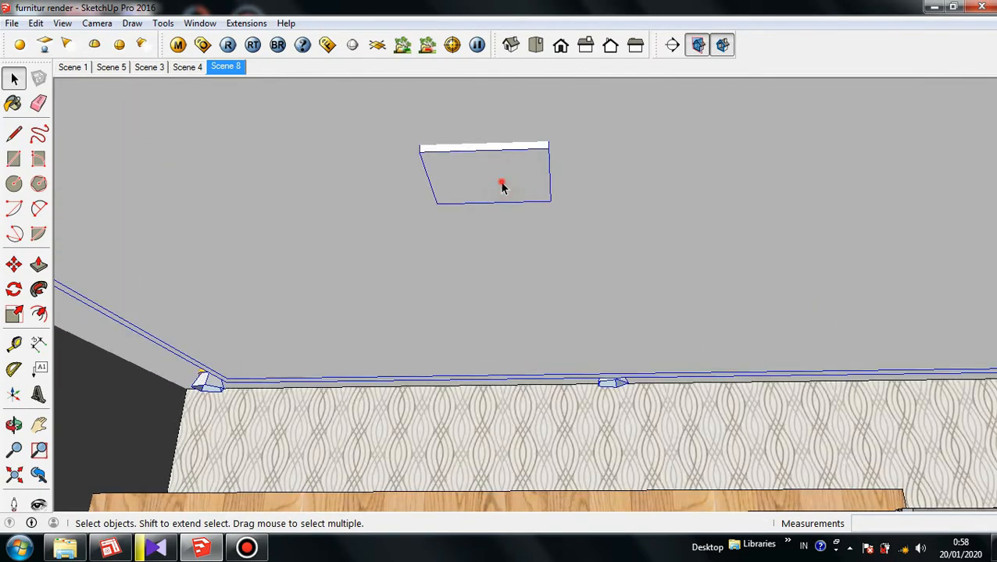
pyautogui.scroll(2, 502, 171)
pyautogui.doubleClick(501, 173)
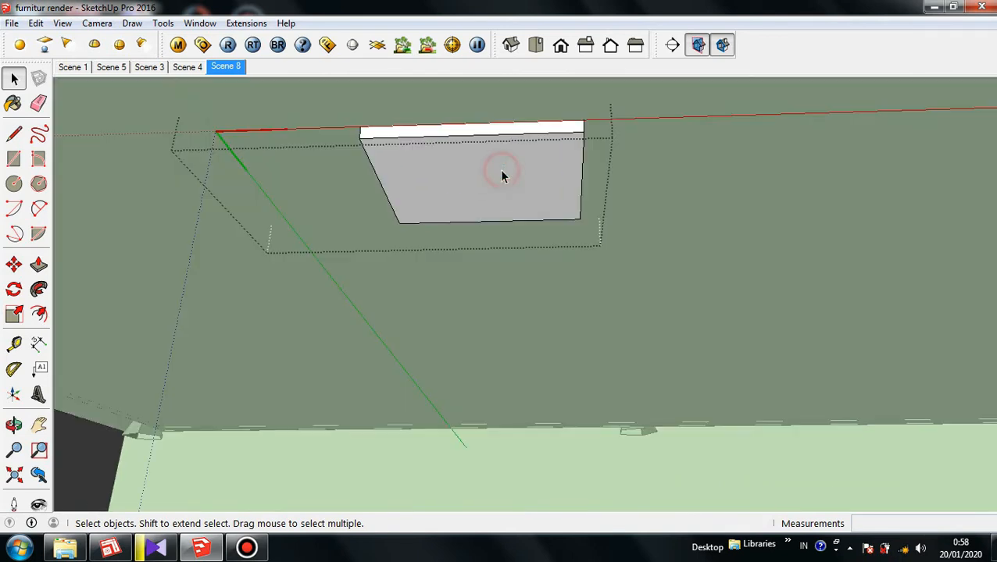
pyautogui.click(501, 175)
pyautogui.scroll(3, 502, 172)
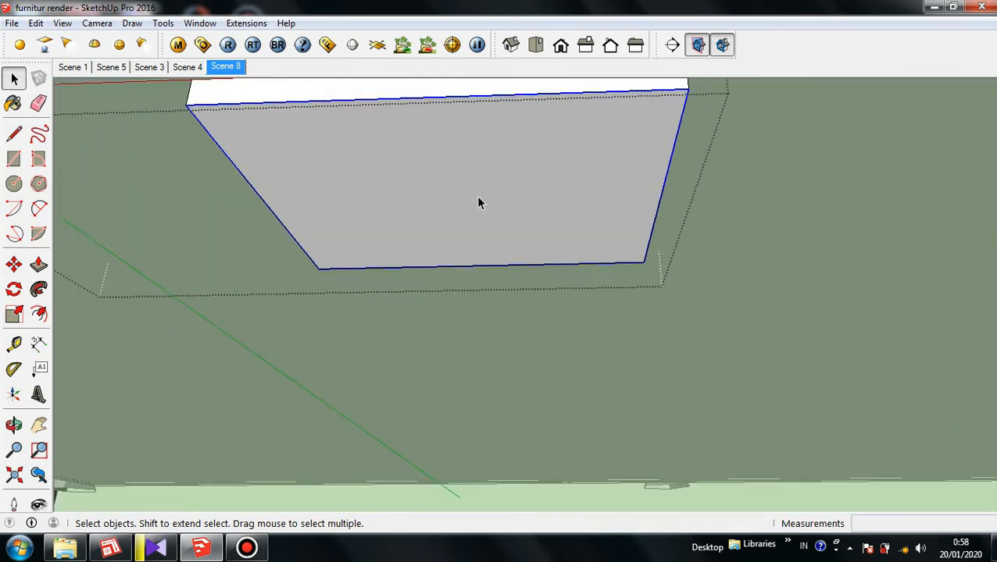
pyautogui.scroll(-1, 477, 203)
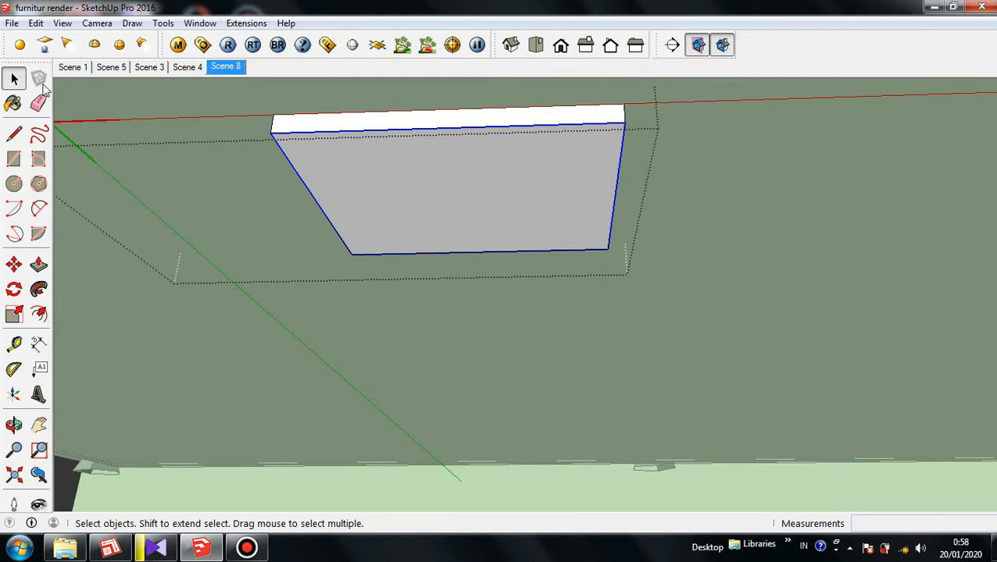
# Step: Draw a small V-Ray rectangle light on the ceiling beside the square panel, and undo it
pyautogui.click(41, 48)
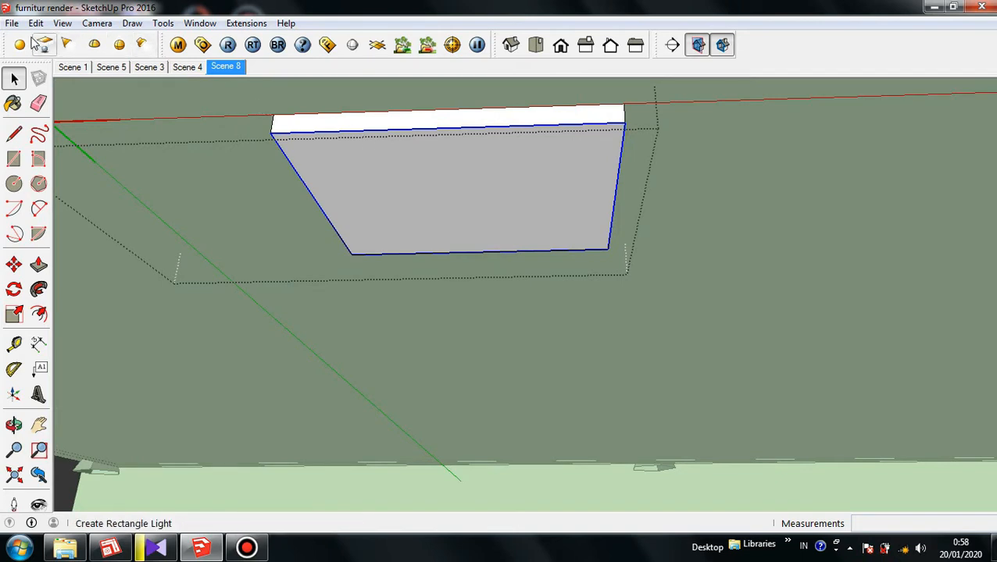
pyautogui.click(45, 45)
pyautogui.click(163, 181)
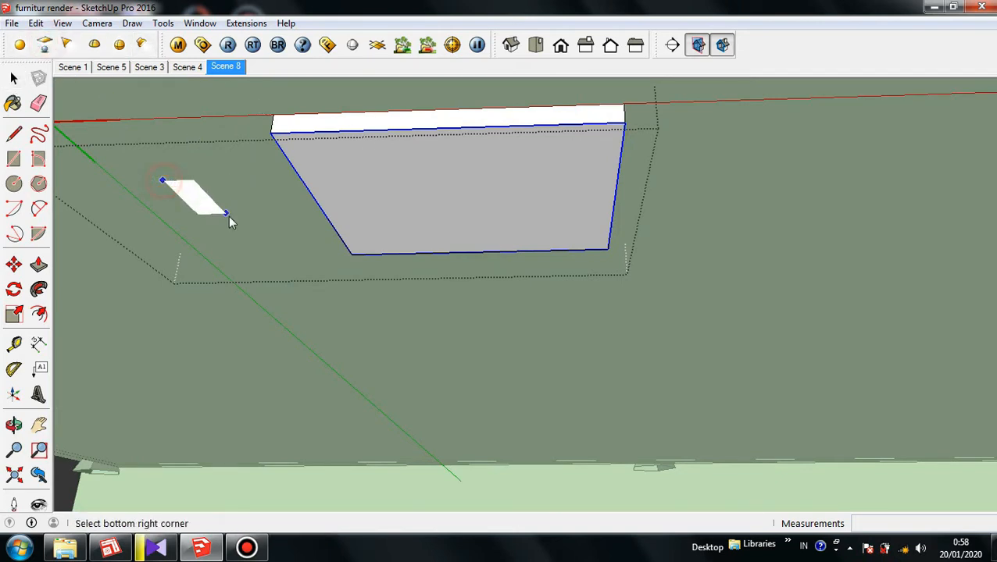
pyautogui.click(304, 229)
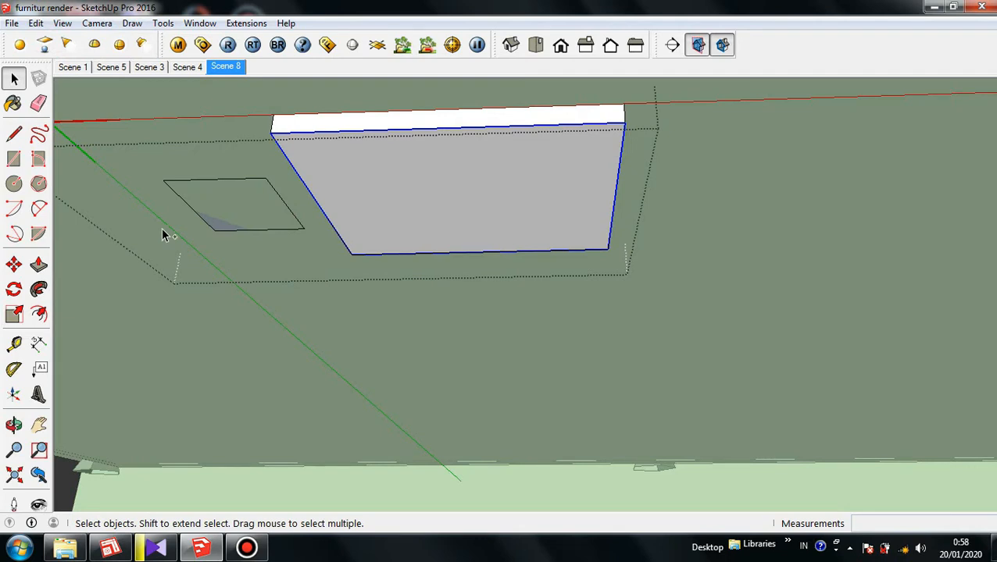
pyautogui.hotkey('ctrl', 'z')
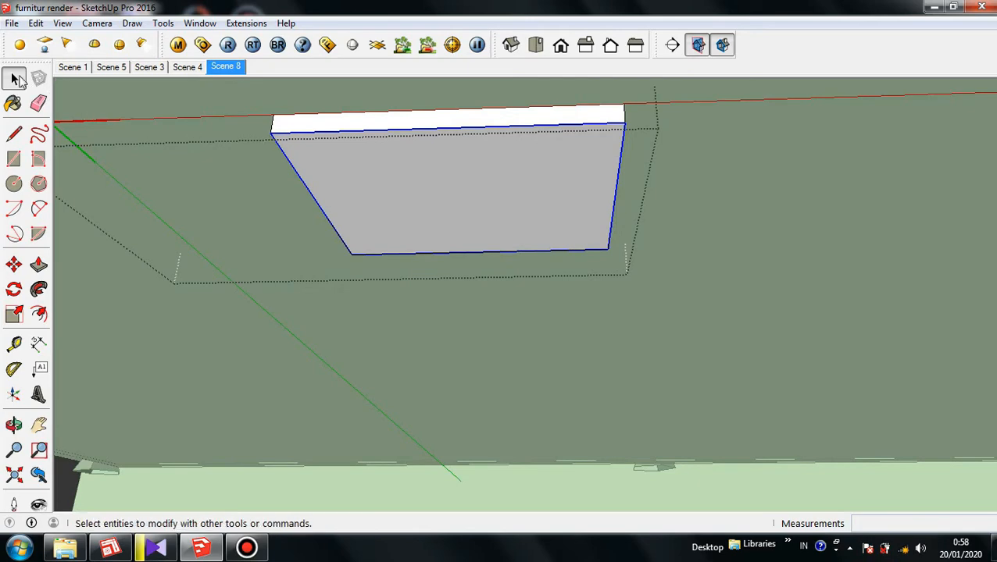
# Step: Review the square ceiling panel's rectangle light settings and color in the V-Ray light editor, and close it without changes
pyautogui.scroll(-5, 528, 229)
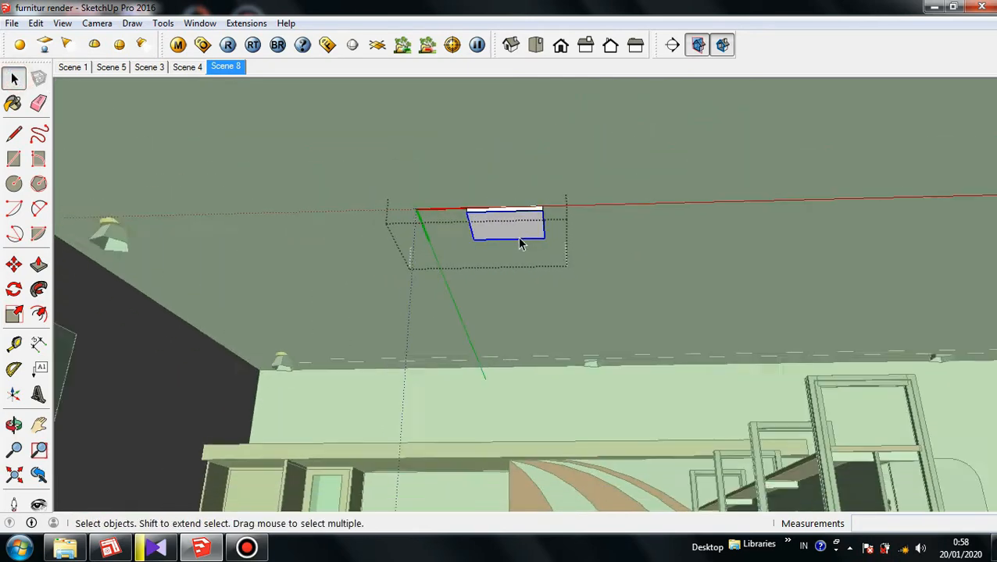
pyautogui.scroll(5, 500, 223)
pyautogui.rightClick(500, 218)
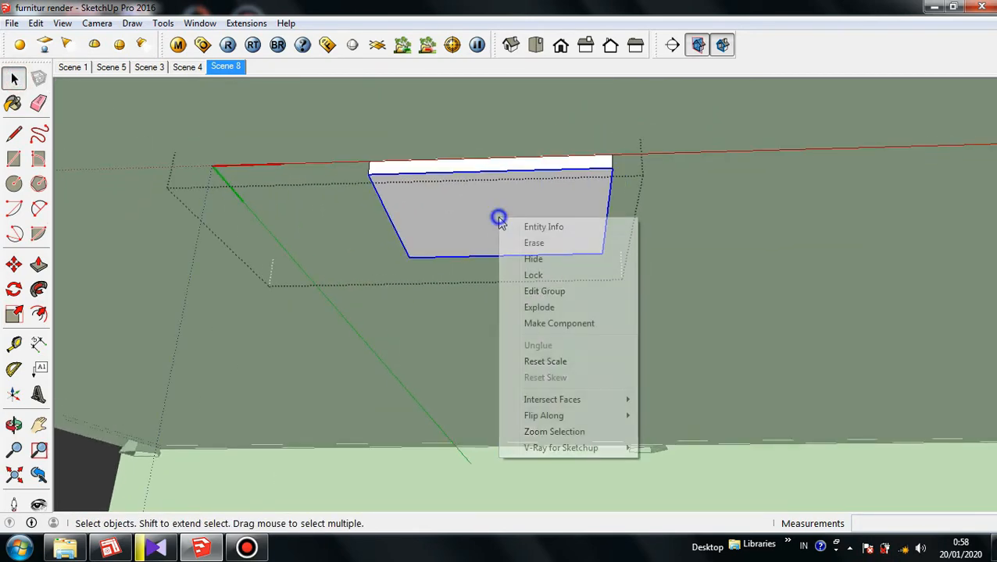
pyautogui.moveTo(561, 448)
pyautogui.click(667, 447)
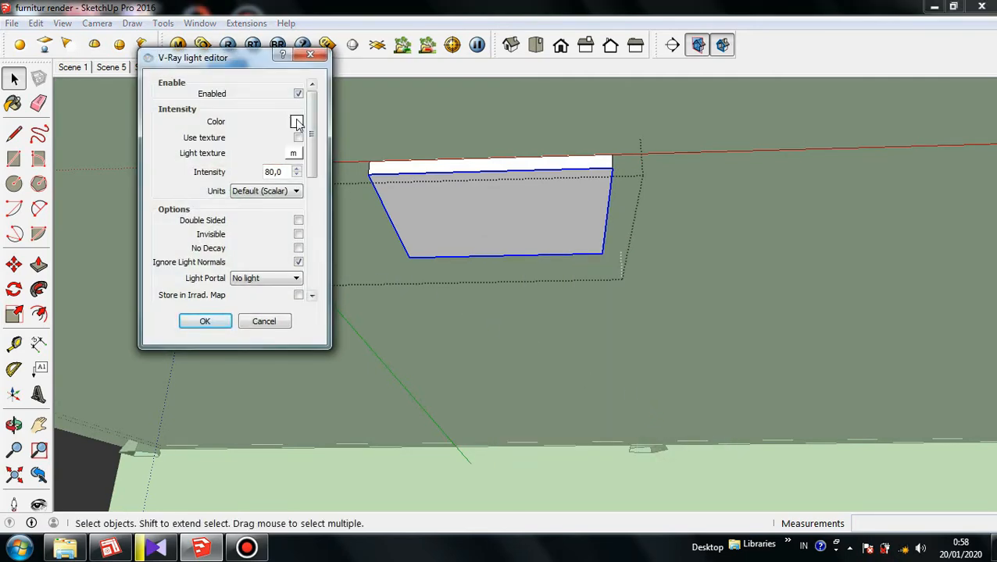
pyautogui.click(297, 121)
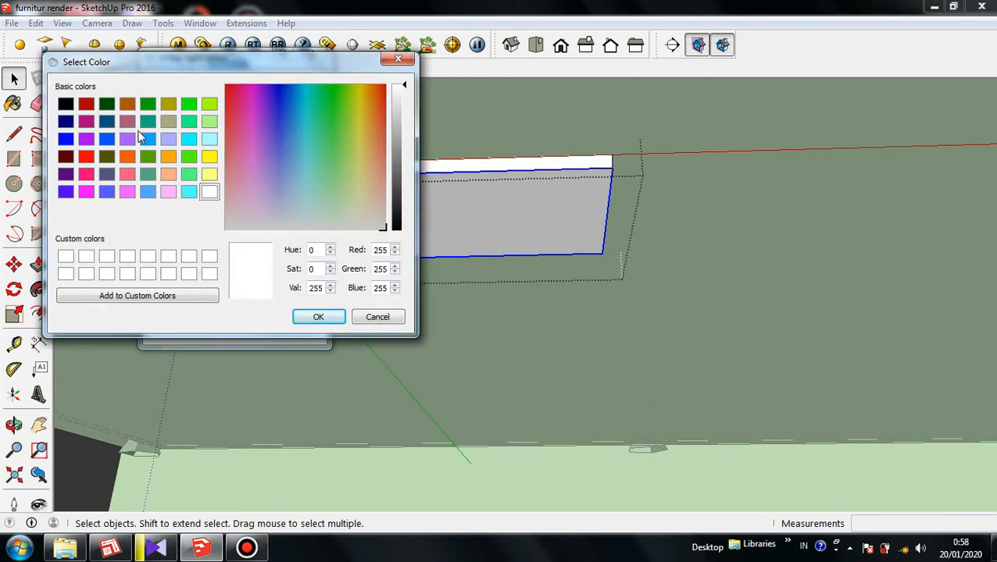
pyautogui.click(317, 321)
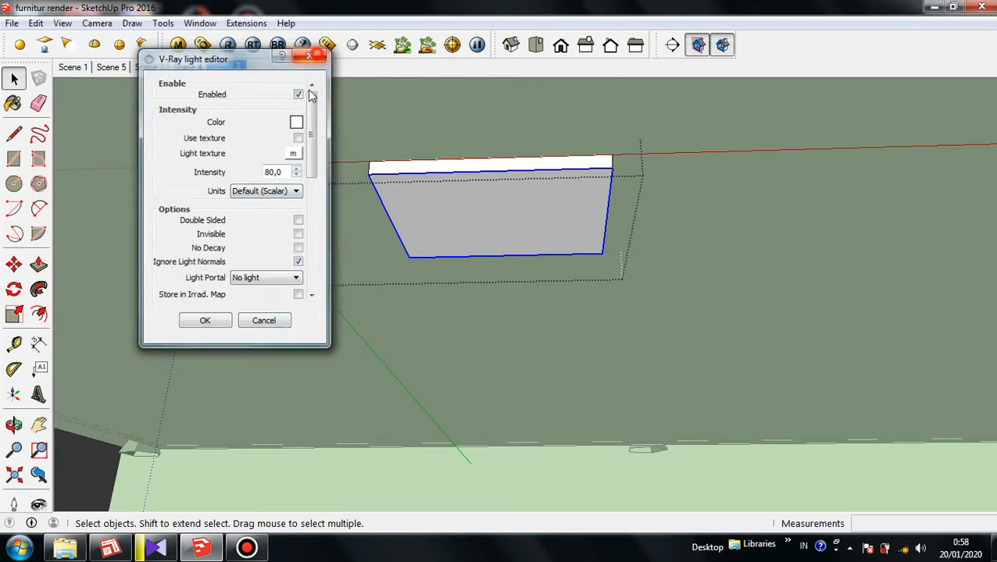
pyautogui.click(310, 54)
# Step: Leave the ceiling group and examine the dining table with its place settings and bar stools up close
pyautogui.scroll(-5, 400, 207)
pyautogui.scroll(-5, 414, 207)
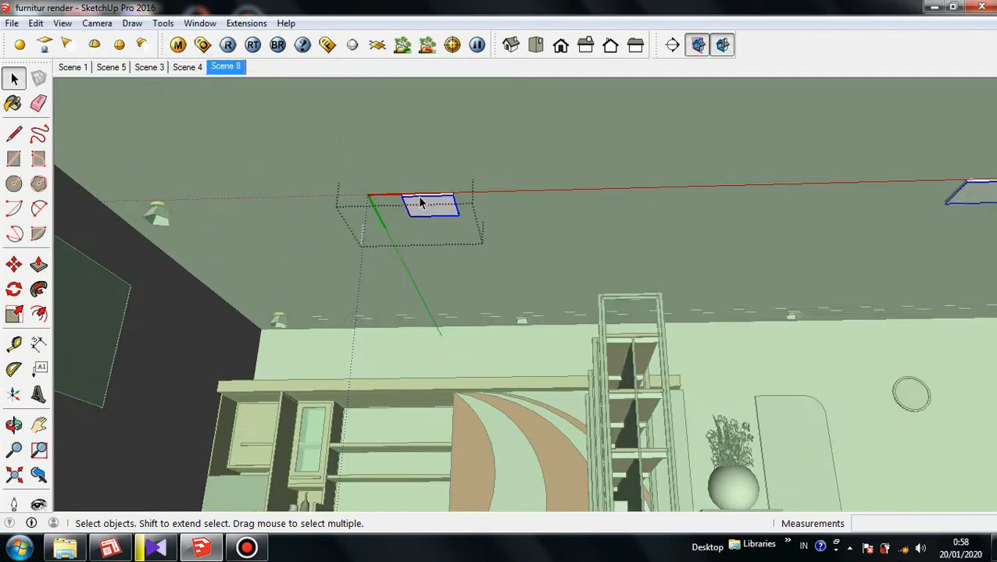
pyautogui.moveTo(503, 187); pyautogui.dragTo(522, 314, button='middle')
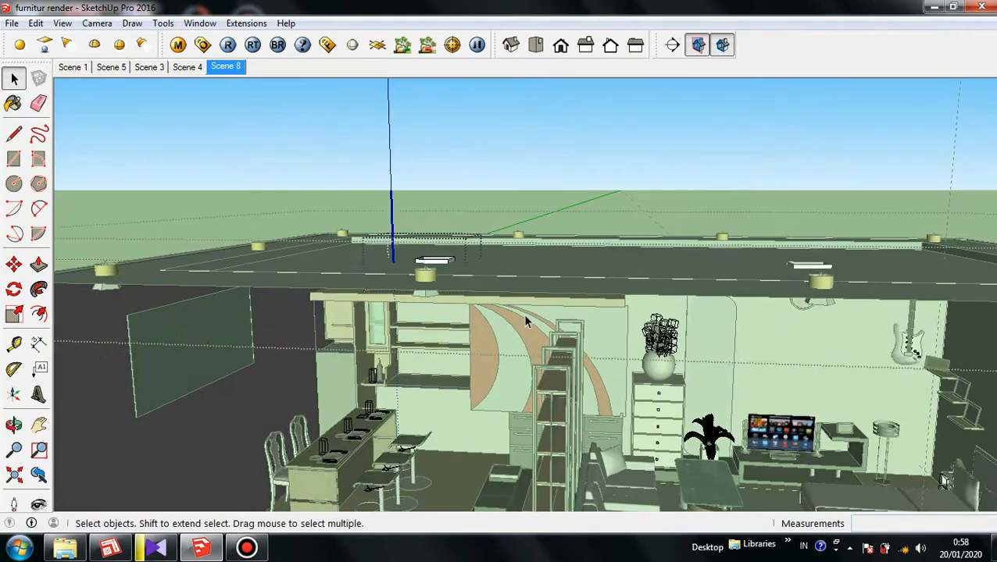
pyautogui.scroll(-4, 445, 218)
pyautogui.scroll(8, 312, 390)
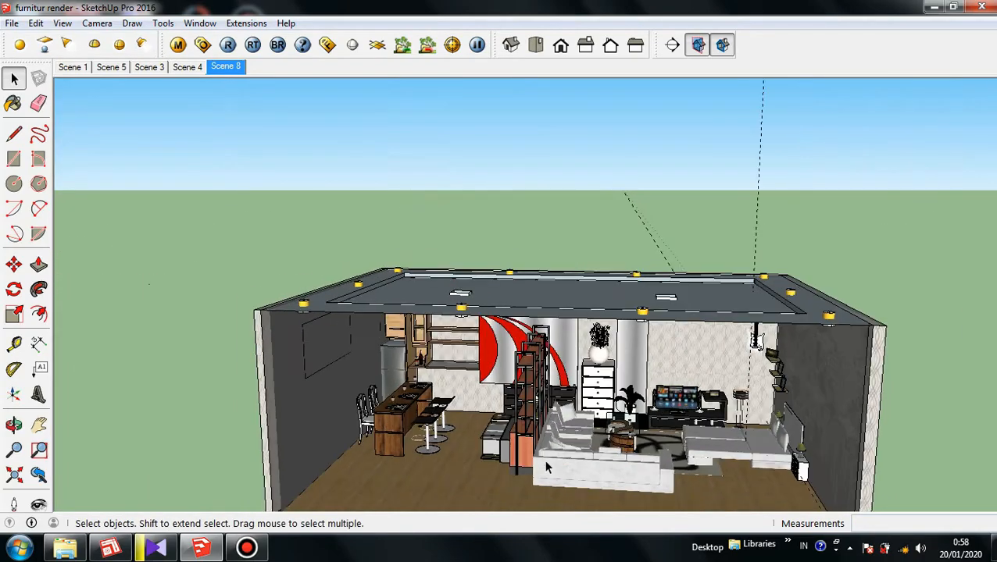
pyautogui.scroll(8, 335, 376)
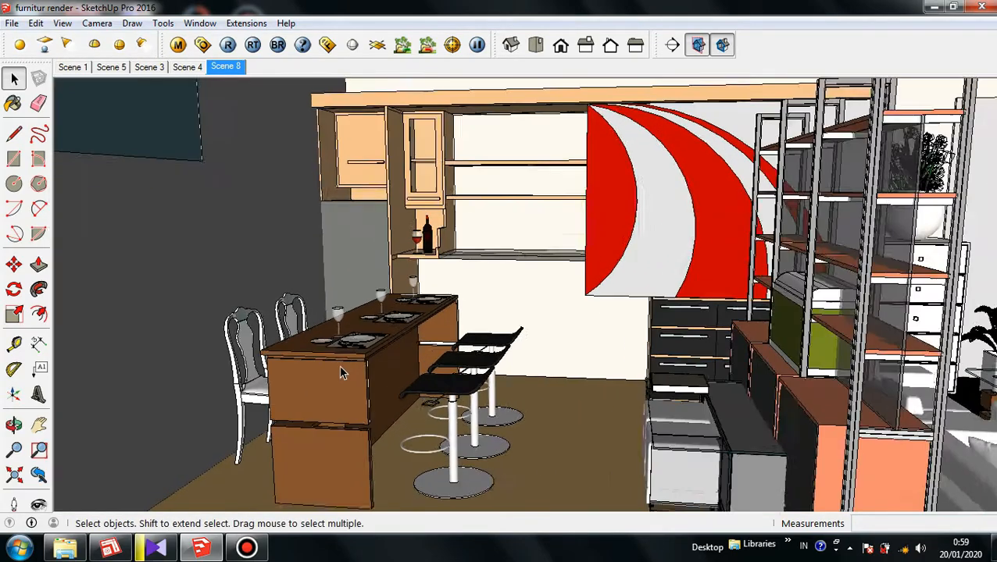
pyautogui.scroll(3, 343, 351)
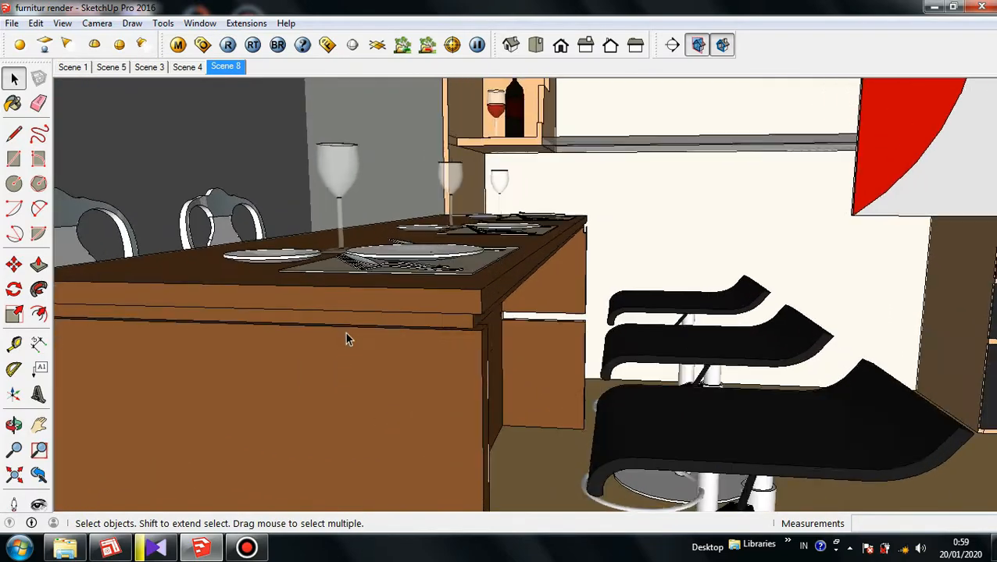
# Step: Open the nested groups around the thin light strip under the dining table's top edge to reach the light
pyautogui.moveTo(349, 358); pyautogui.dragTo(347, 317, button='middle')
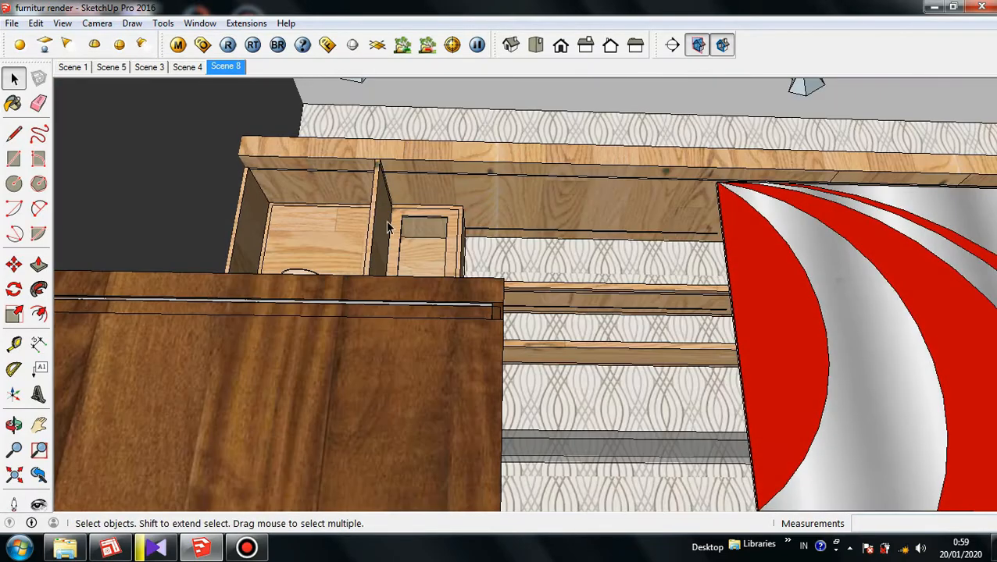
pyautogui.scroll(6, 352, 313)
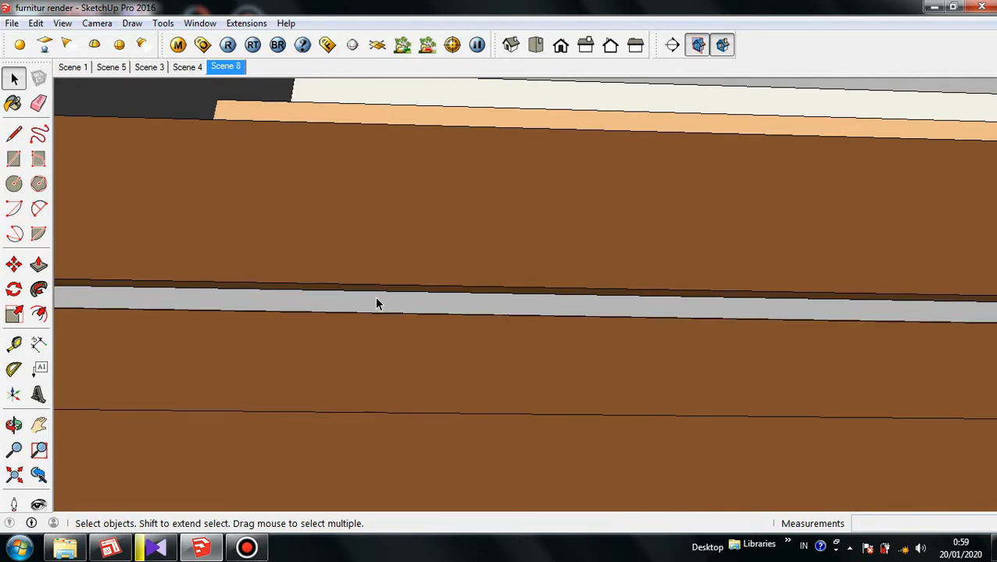
pyautogui.click(376, 303)
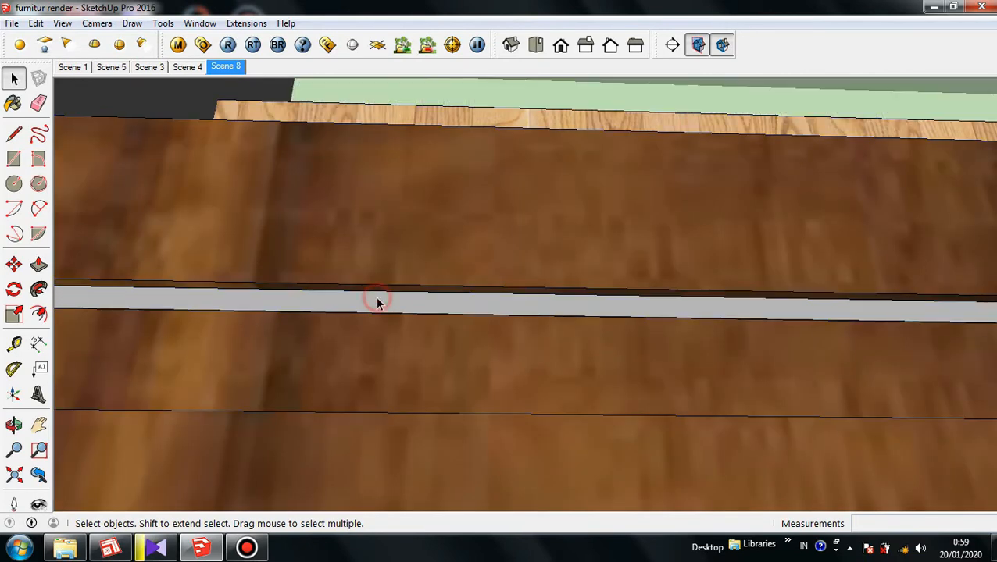
pyautogui.click(376, 300)
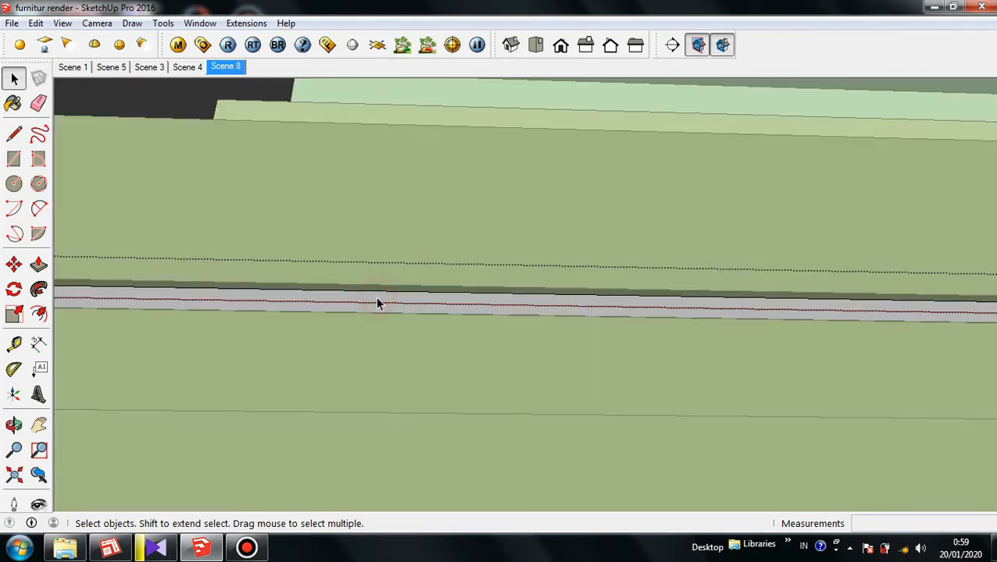
# Step: Review the table strip light's color and intensity in the V-Ray light editor, and close it without changes
pyautogui.rightClick(377, 303)
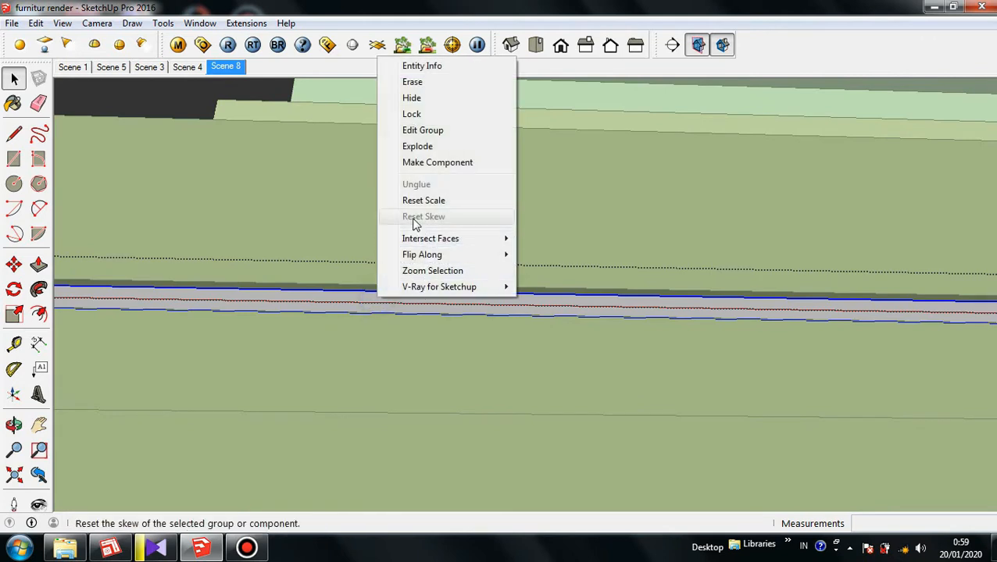
pyautogui.click(454, 287)
pyautogui.click(572, 288)
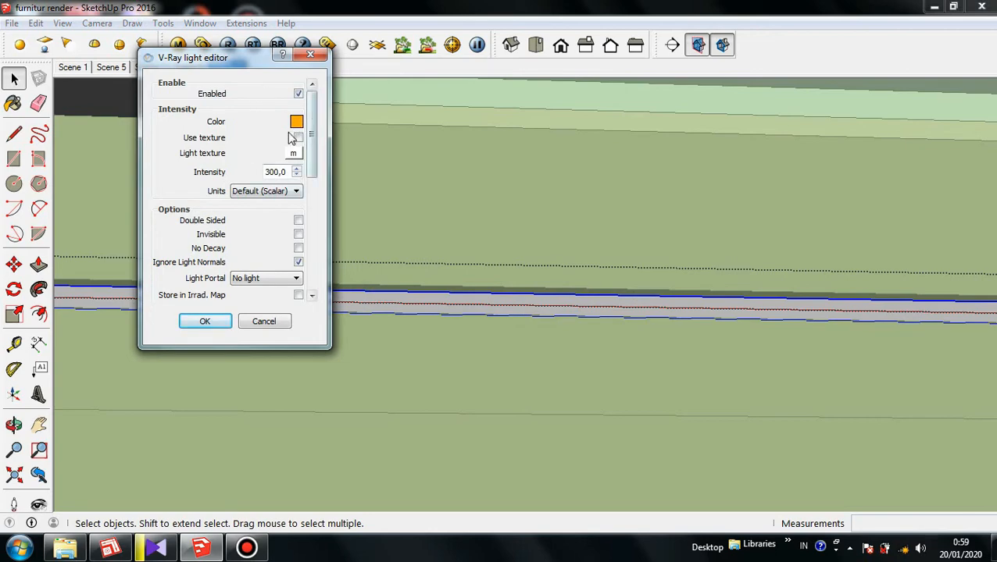
pyautogui.click(310, 55)
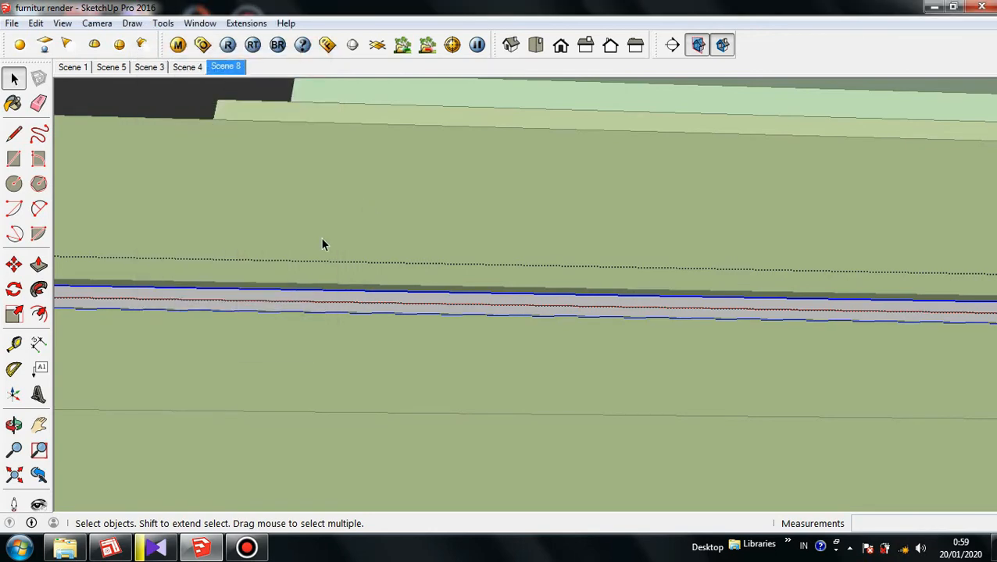
# Step: Leave the nested groups around the dining table's strip light to return to the whole model
pyautogui.scroll(-9, 322, 302)
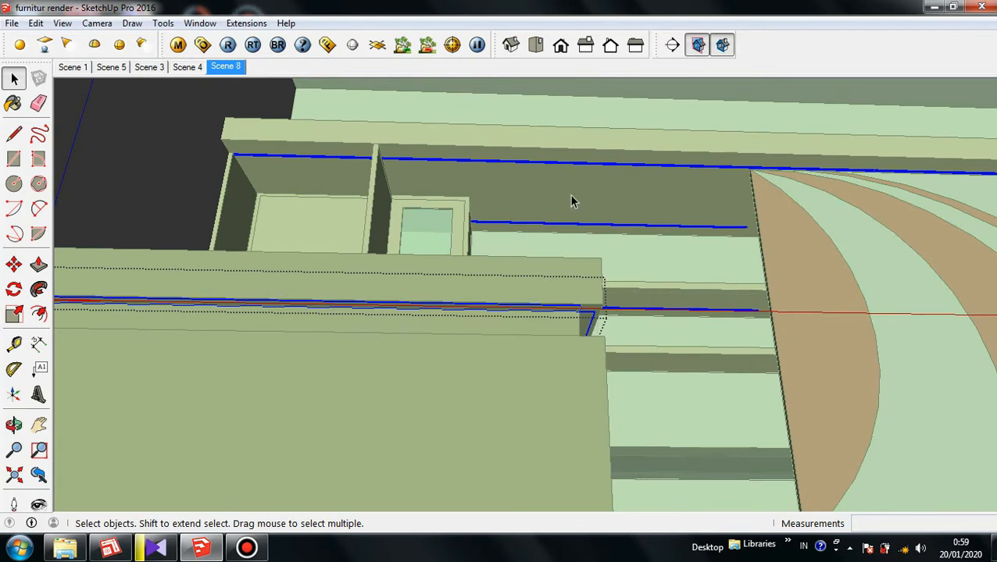
pyautogui.rightClick(571, 201)
pyautogui.click(621, 204)
pyautogui.scroll(-2, 429, 312)
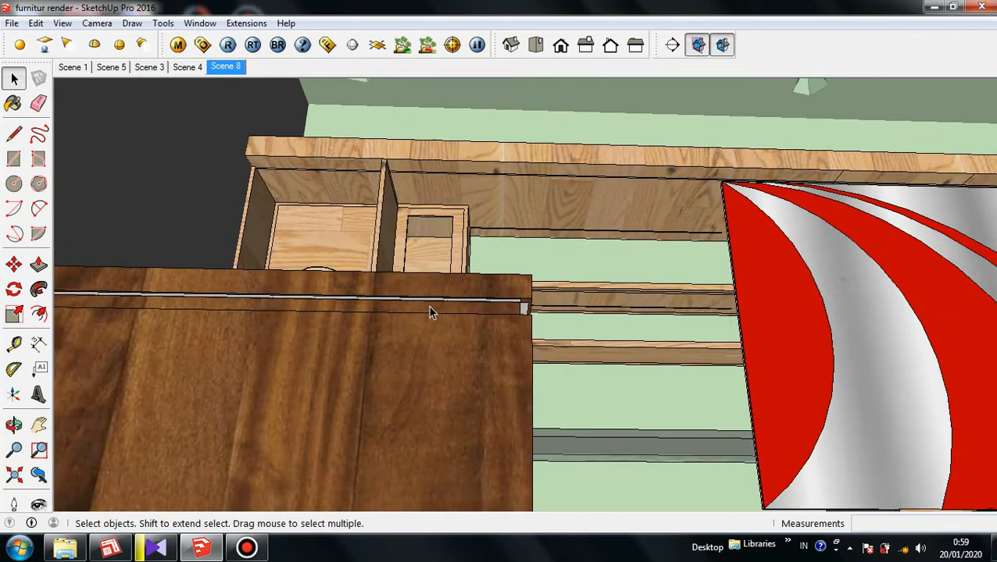
pyautogui.scroll(-2, 407, 391)
pyautogui.scroll(-2, 422, 382)
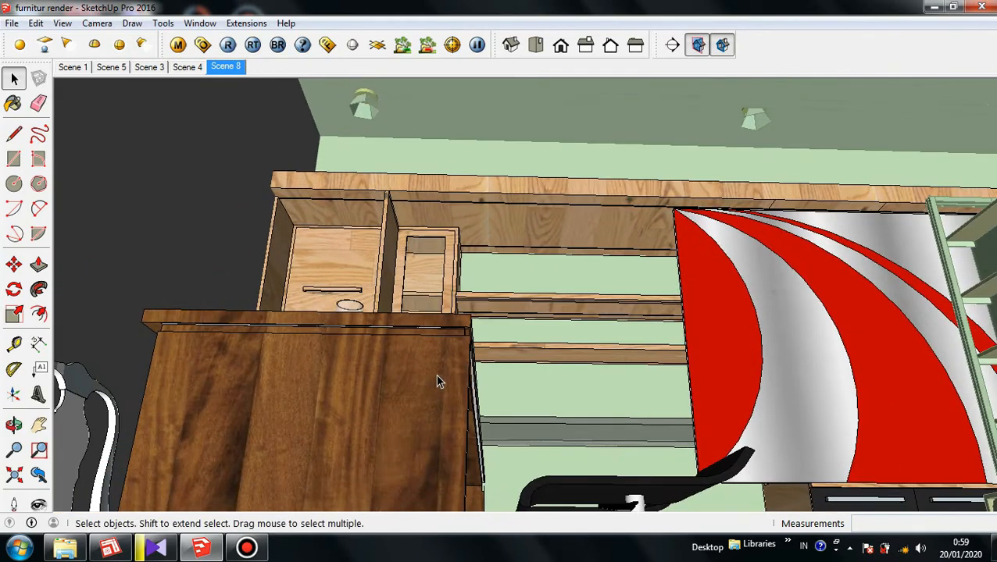
pyautogui.rightClick(223, 219)
pyautogui.click(279, 227)
# Step: Examine the whole interior from the open front, from the kitchen cabinets and dining table to the ceiling lights and bedroom corner
pyautogui.scroll(-2, 289, 344)
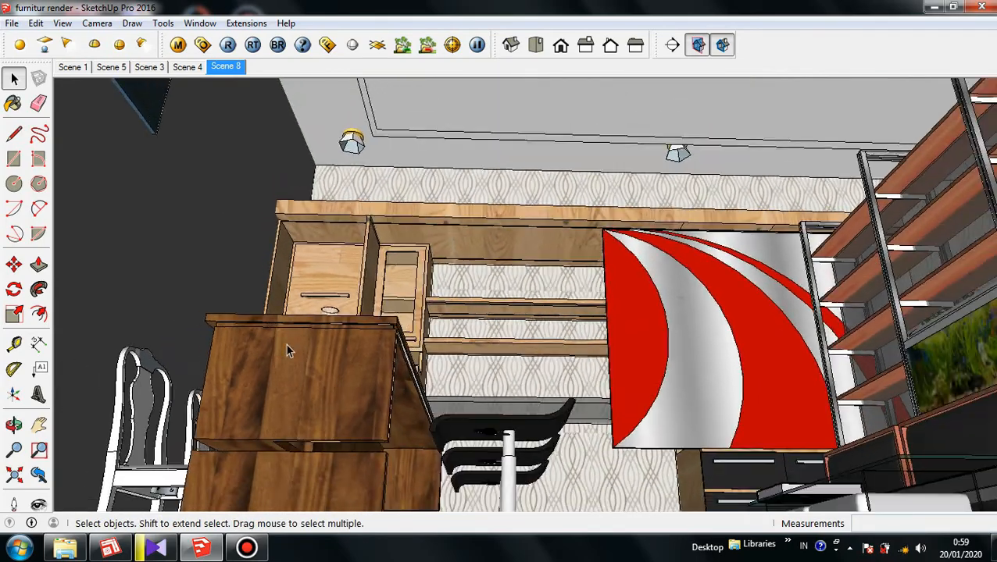
pyautogui.moveTo(333, 390); pyautogui.dragTo(364, 337, button='middle')
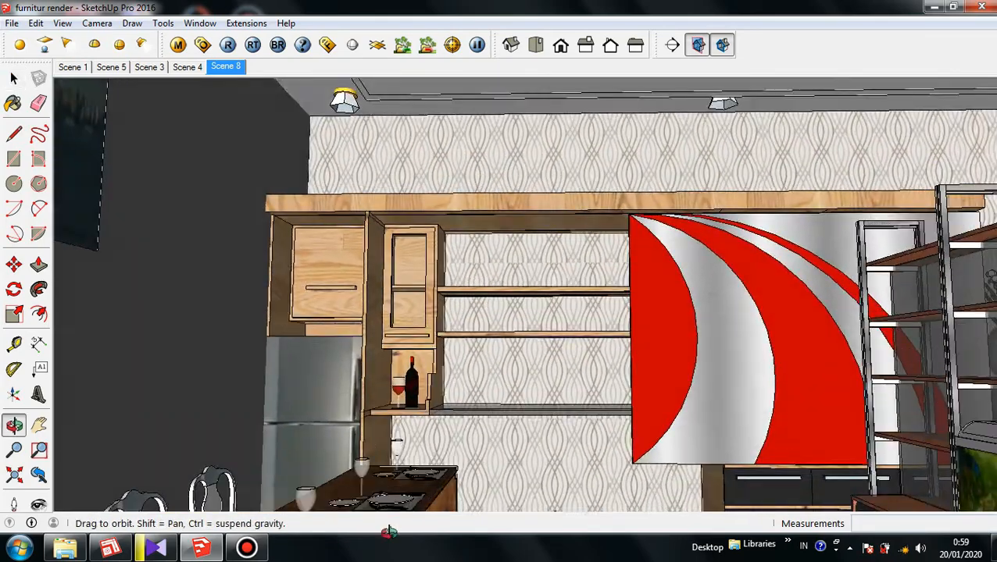
pyautogui.scroll(3, 361, 338)
pyautogui.scroll(-5, 361, 346)
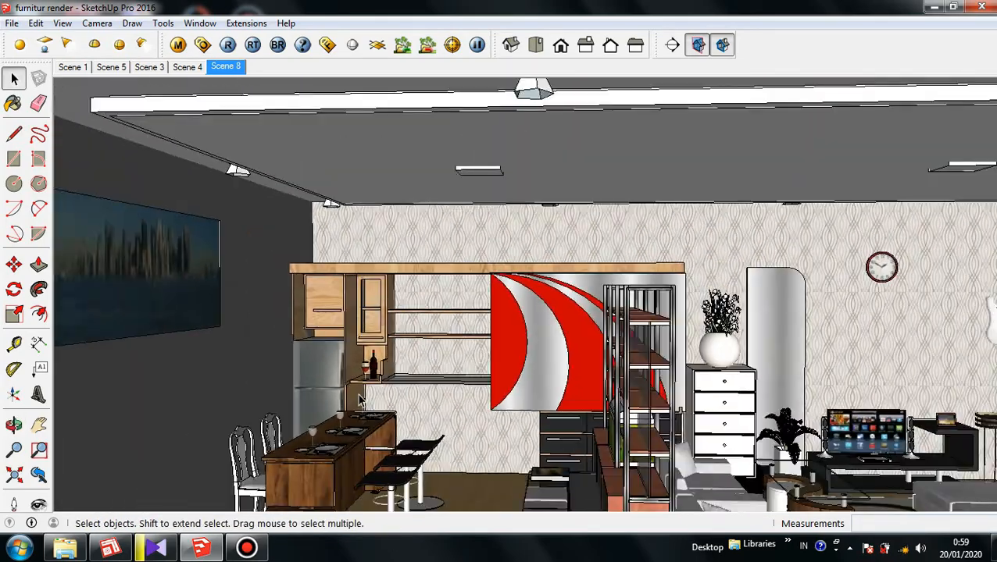
pyautogui.scroll(-3, 361, 400)
pyautogui.scroll(1, 639, 444)
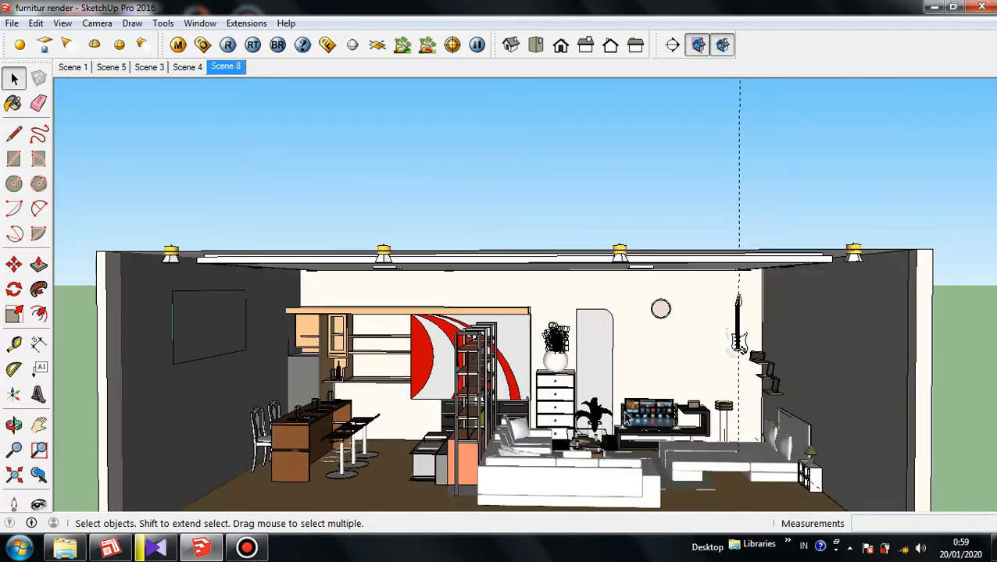
pyautogui.scroll(-3, 539, 446)
pyautogui.scroll(6, 501, 445)
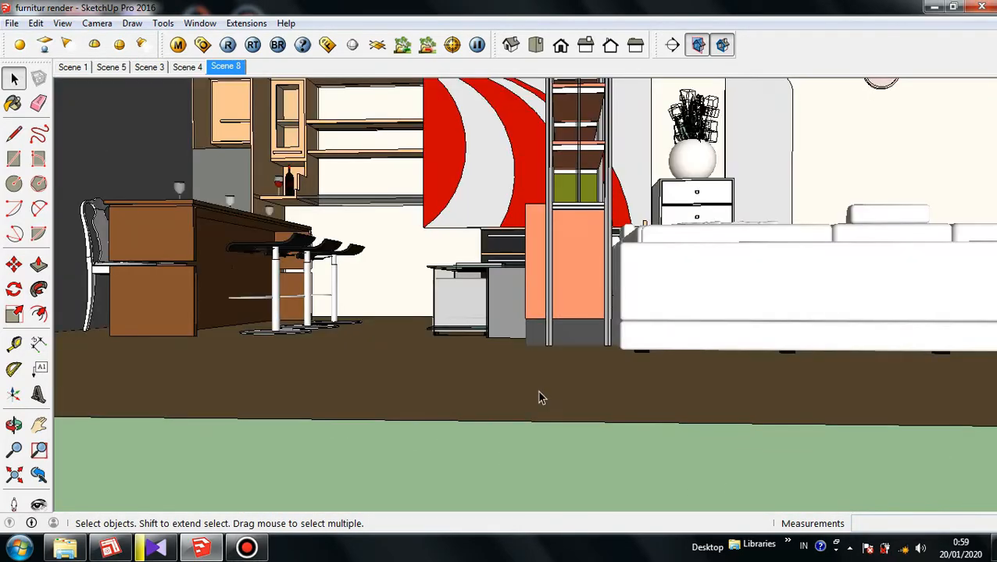
pyautogui.scroll(-1, 503, 398)
pyautogui.scroll(-3, 402, 390)
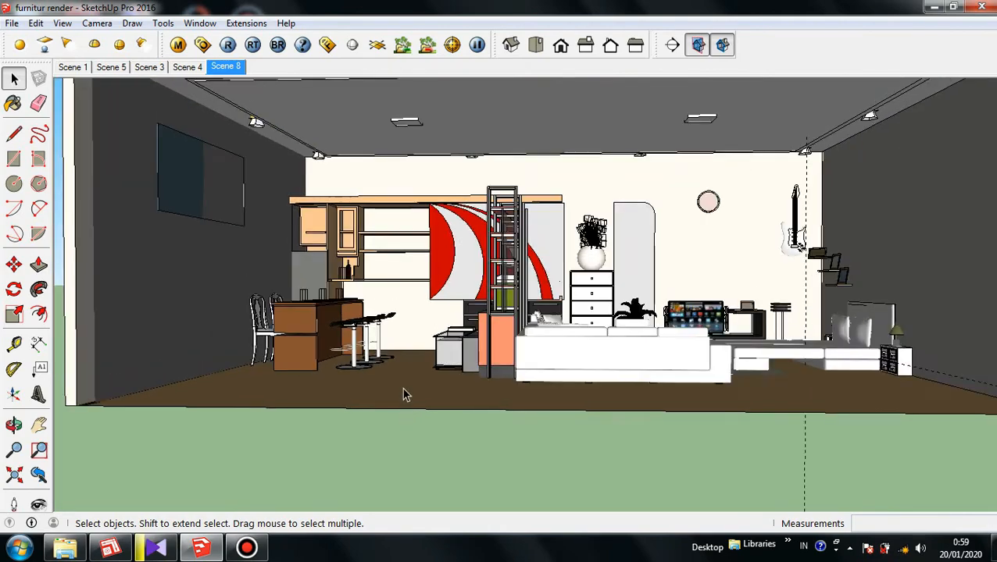
pyautogui.scroll(-3, 399, 387)
pyautogui.scroll(2, 758, 222)
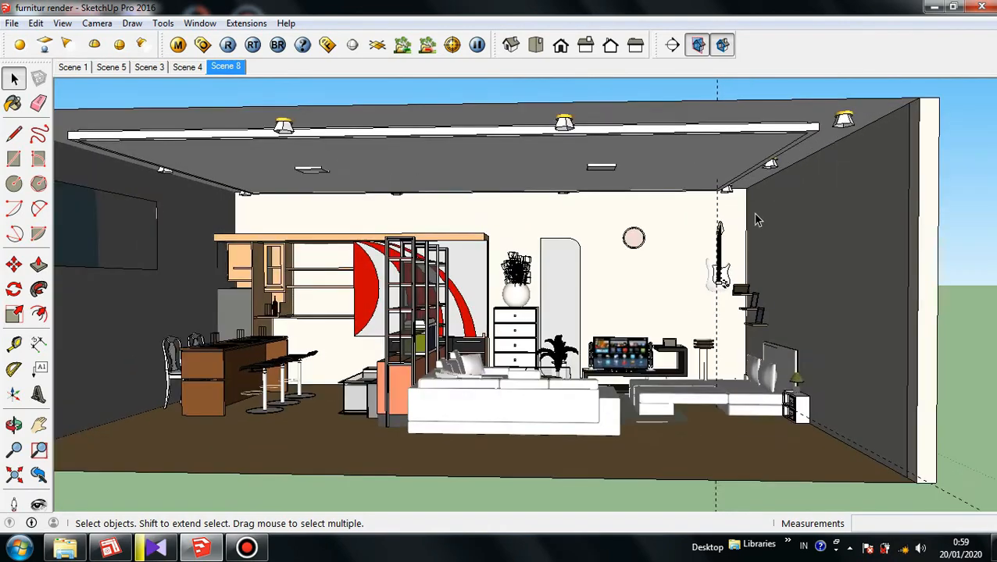
pyautogui.moveTo(717, 273); pyautogui.dragTo(803, 289, button='middle')
pyautogui.scroll(-4, 803, 293)
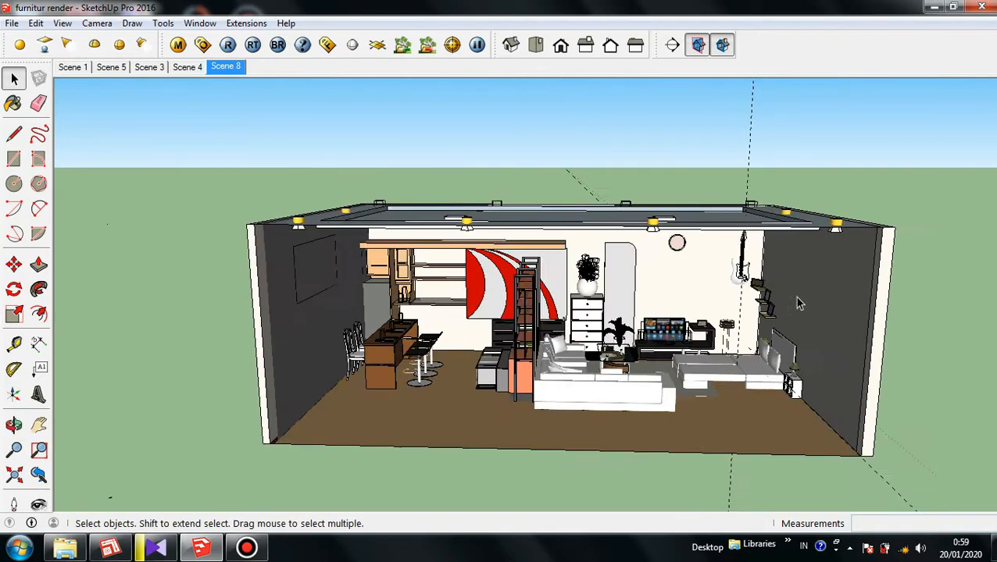
pyautogui.scroll(4, 742, 383)
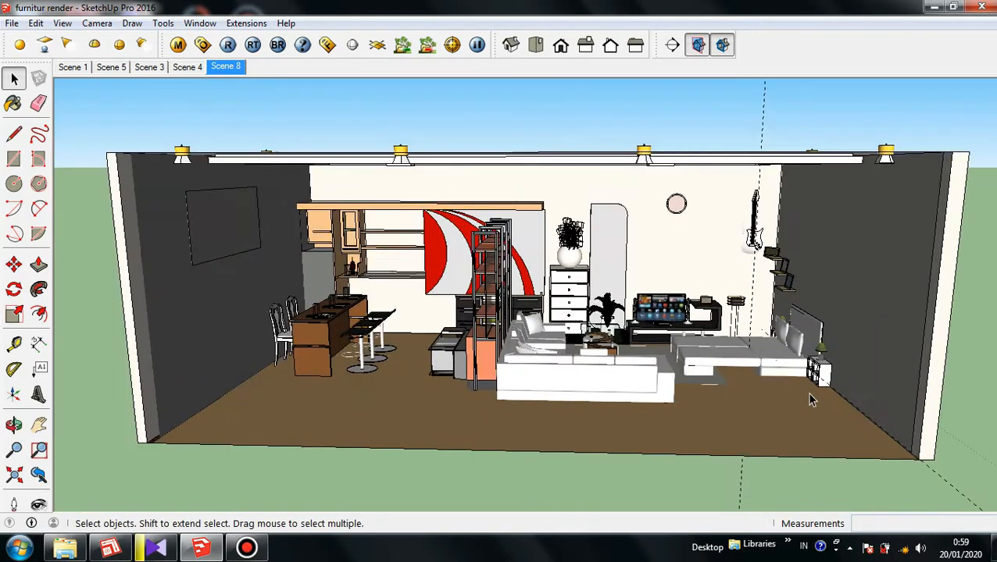
# Step: Open the bedside lamp's group to reach the rectangle light under its shade, backing out of the light's own geometry
pyautogui.scroll(6, 797, 316)
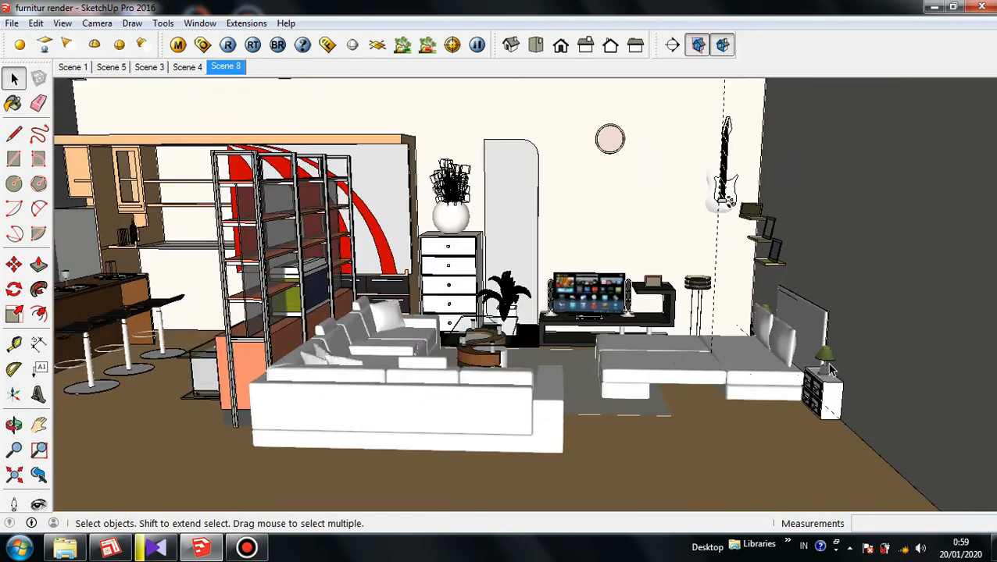
pyautogui.scroll(10, 830, 367)
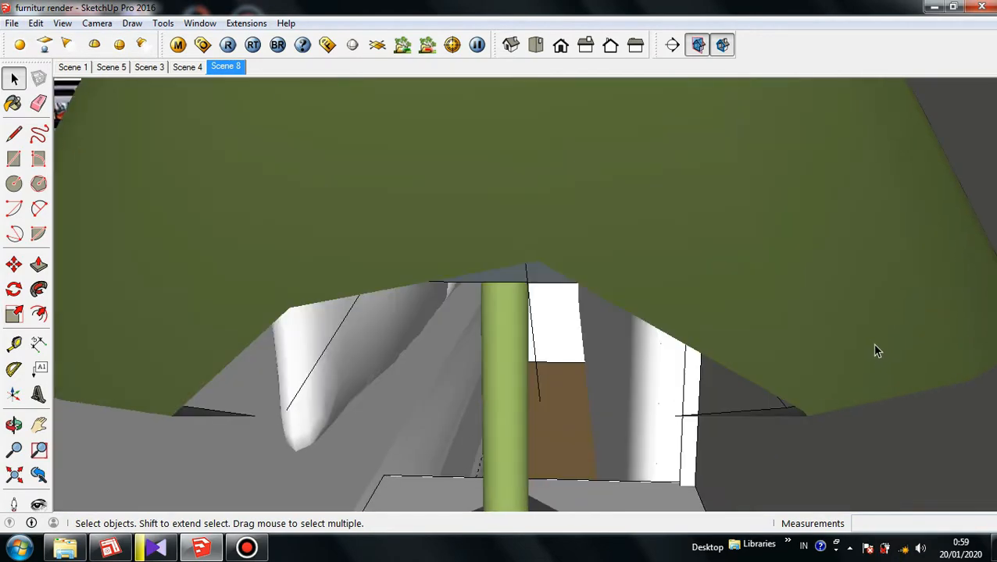
pyautogui.scroll(-5, 783, 410)
pyautogui.moveTo(783, 408); pyautogui.dragTo(596, 407, button='middle')
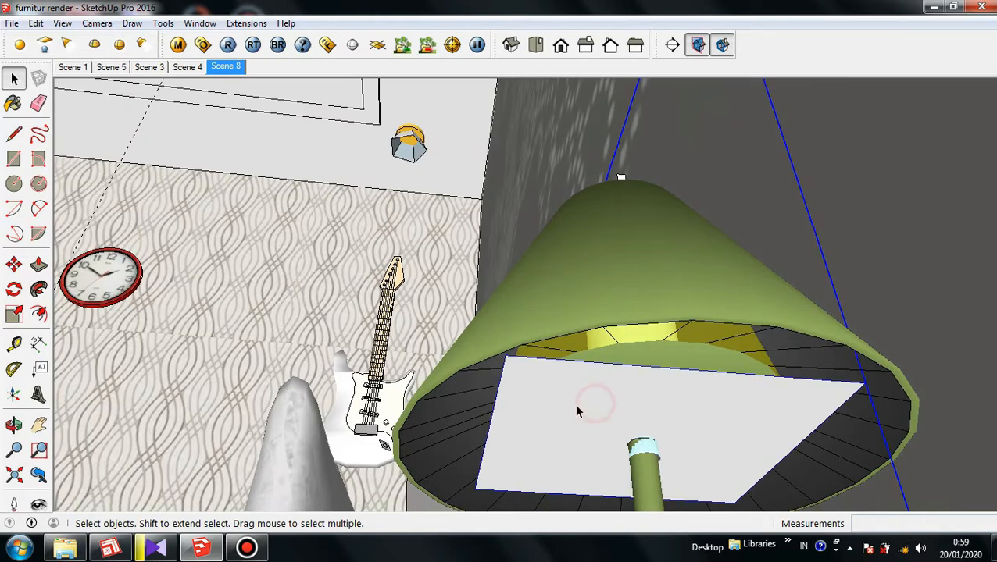
pyautogui.doubleClick(571, 407)
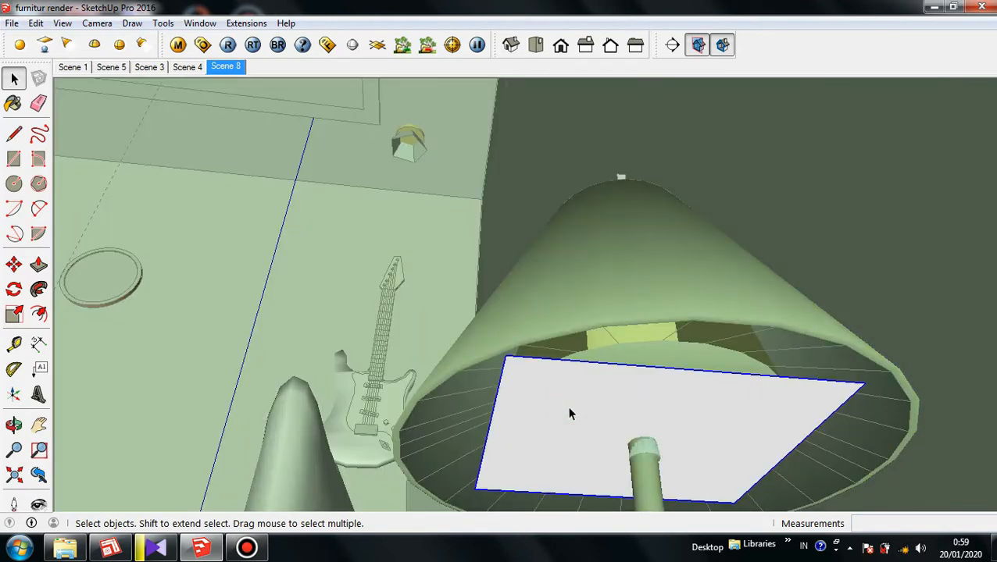
pyautogui.click(563, 411)
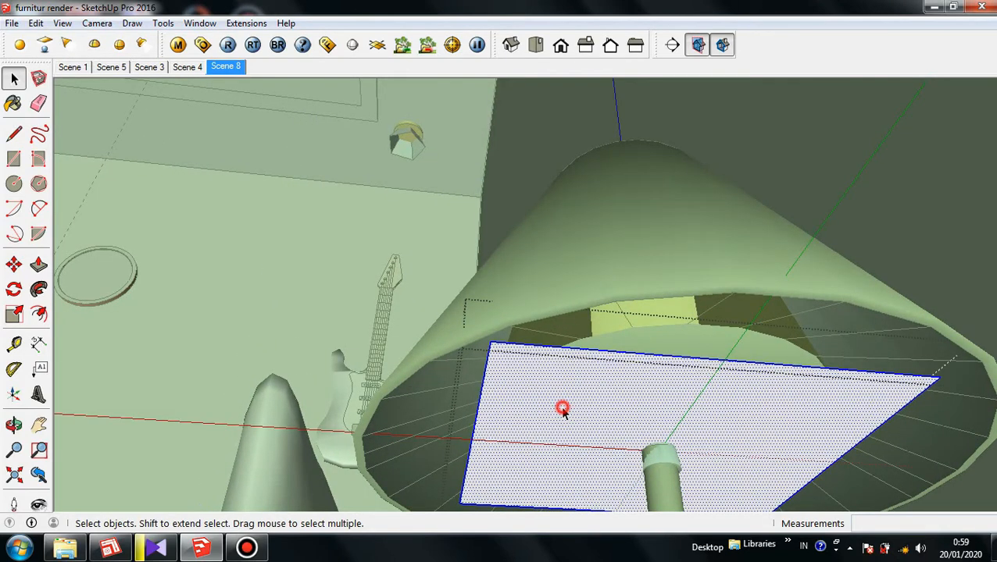
pyautogui.rightClick(446, 342)
pyautogui.click(469, 346)
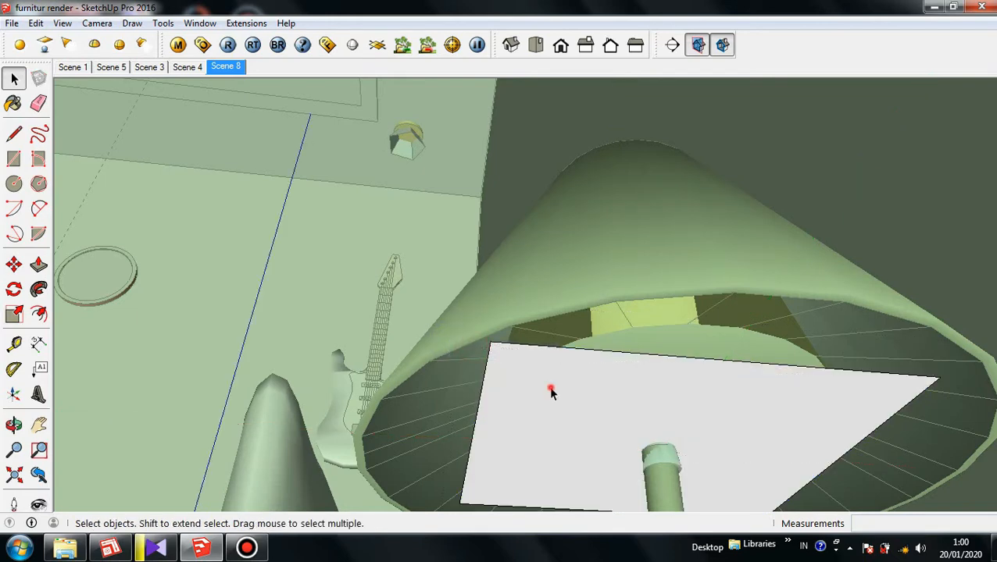
# Step: Review the bedside lamp's rectangle light settings in the V-Ray light editor
pyautogui.rightClick(548, 389)
pyautogui.moveTo(620, 377)
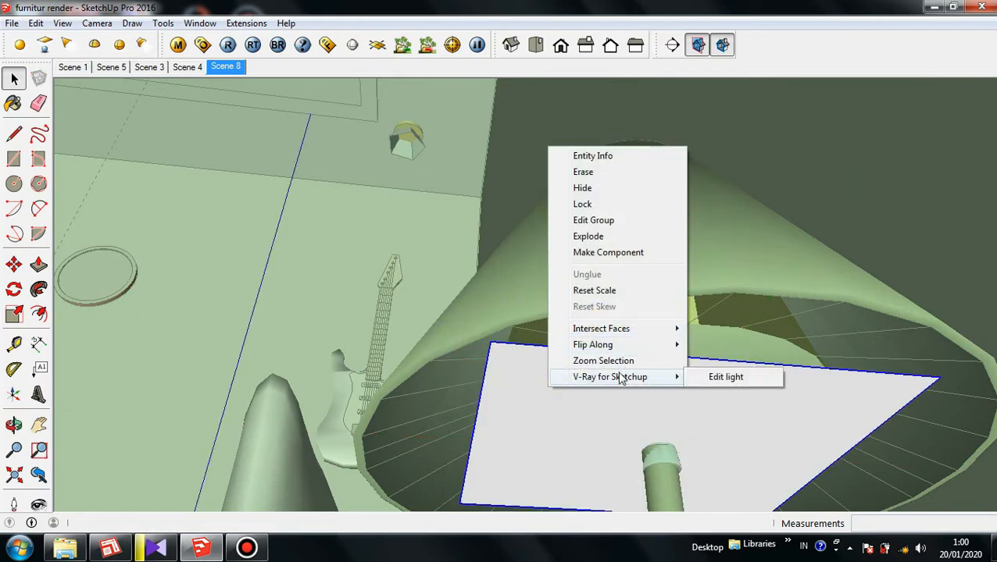
pyautogui.click(738, 380)
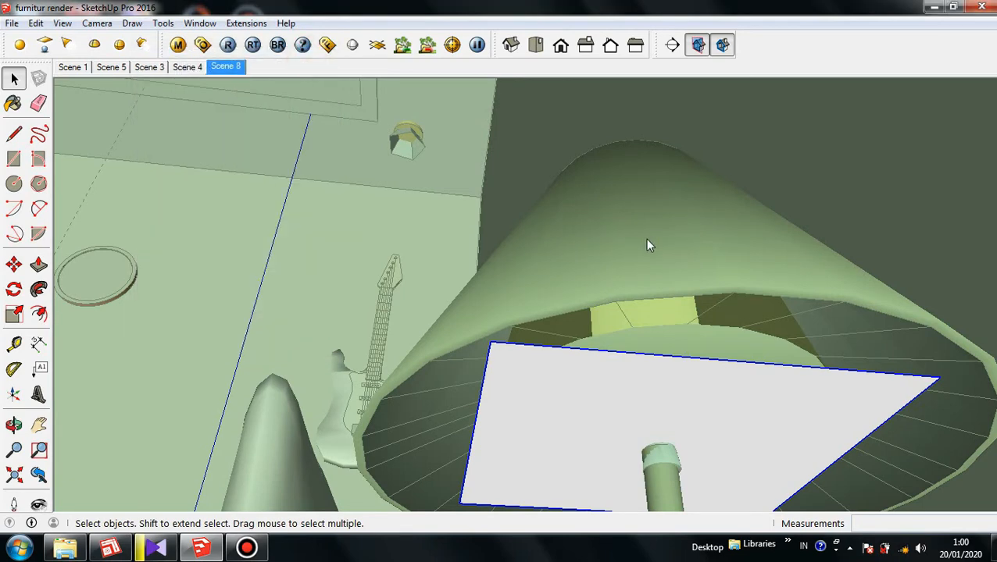
# Step: Leave the bedside lamp's group and return to the bed and TV area
pyautogui.moveTo(646, 239); pyautogui.dragTo(828, 400, button='middle')
pyautogui.scroll(-5, 848, 397)
pyautogui.scroll(-6, 813, 404)
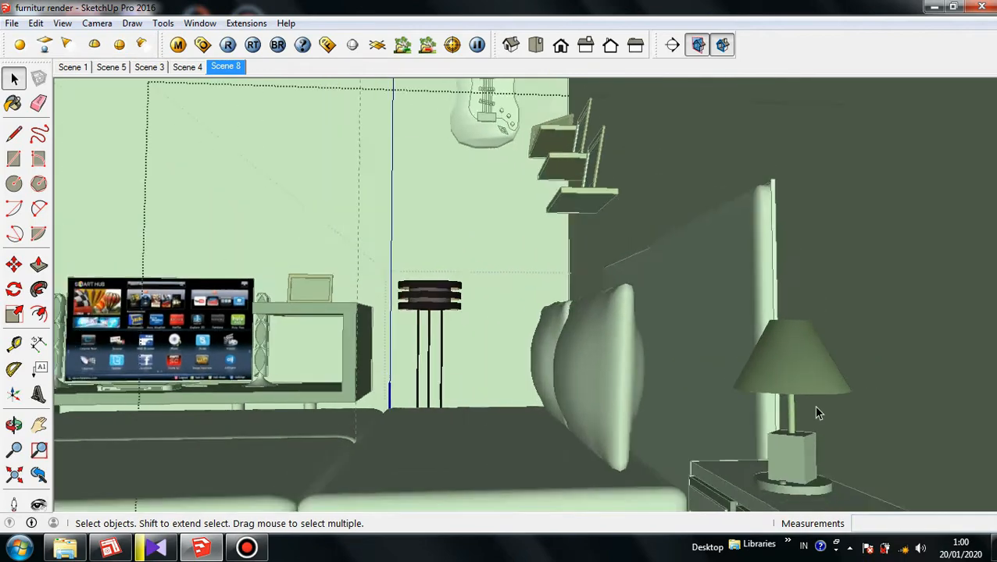
pyautogui.rightClick(484, 244)
pyautogui.click(539, 251)
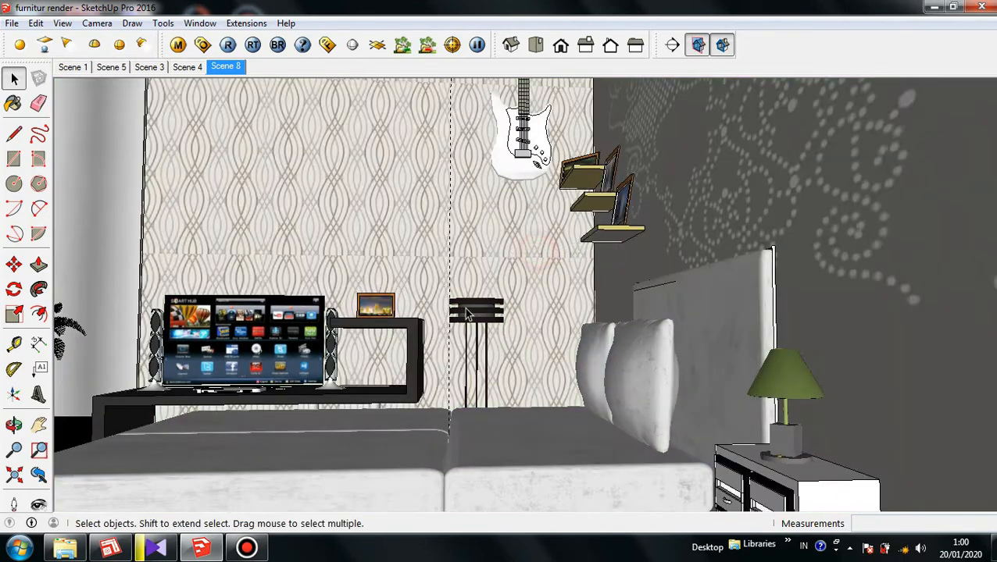
# Step: Look into the round shade of the floor lamp beside the TV stand and select the rectangle light inside its group
pyautogui.scroll(6, 468, 312)
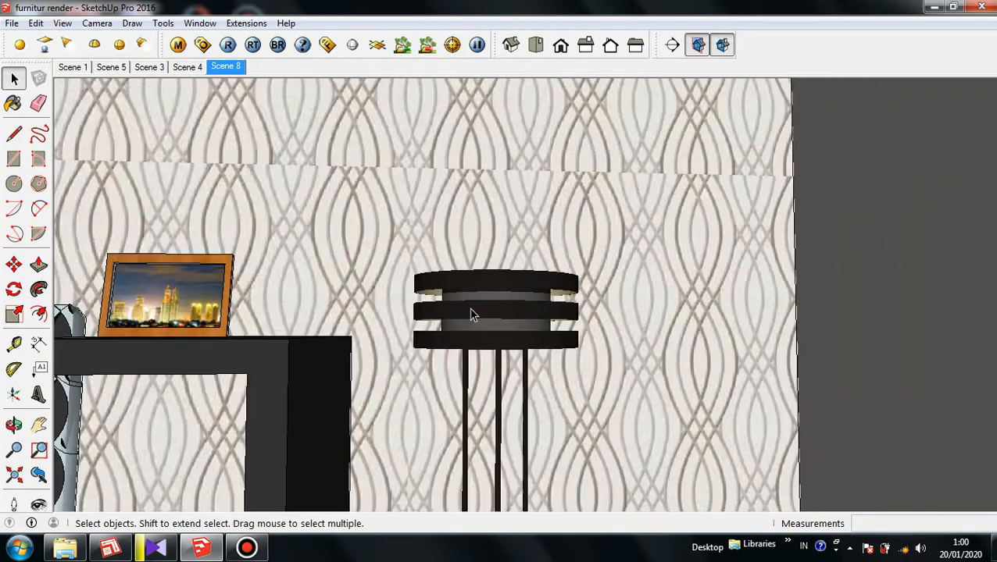
pyautogui.moveTo(470, 314)
pyautogui.mouseDown(button='middle')
pyautogui.moveTo(464, 421)
pyautogui.moveTo(484, 325)
pyautogui.mouseUp(button='middle')
pyautogui.scroll(5, 478, 300)
pyautogui.moveTo(480, 272); pyautogui.dragTo(583, 396, button='middle')
pyautogui.scroll(-3, 596, 446)
pyautogui.scroll(4, 519, 253)
pyautogui.scroll(-2, 536, 341)
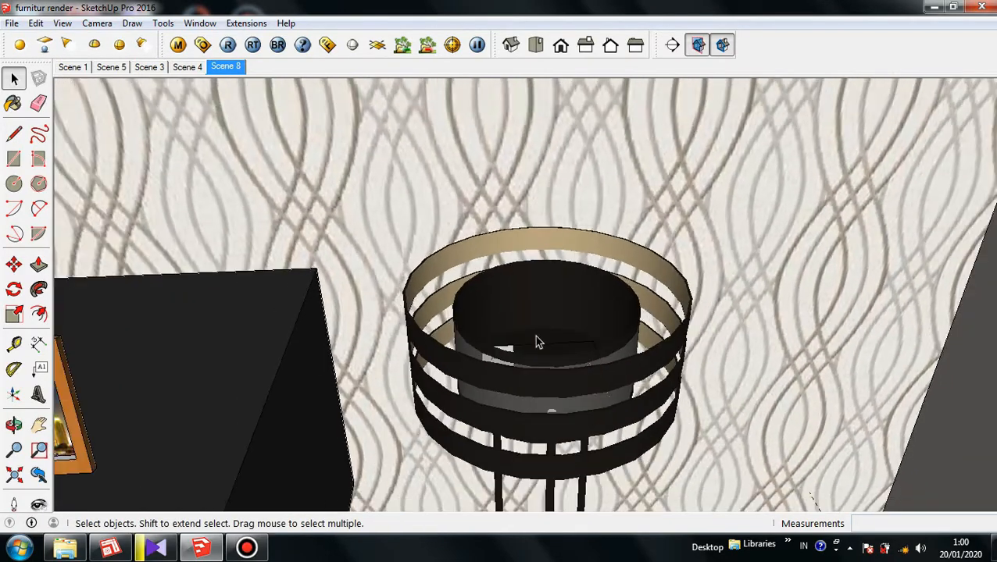
pyautogui.moveTo(536, 340); pyautogui.dragTo(545, 411, button='middle')
pyautogui.scroll(6, 527, 356)
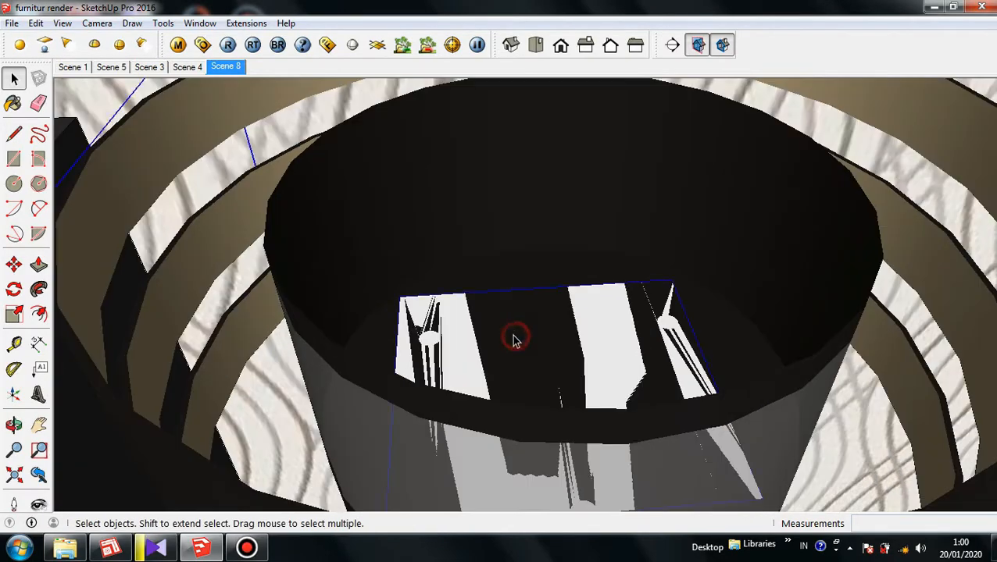
pyautogui.scroll(-3, 468, 337)
pyautogui.scroll(2, 469, 344)
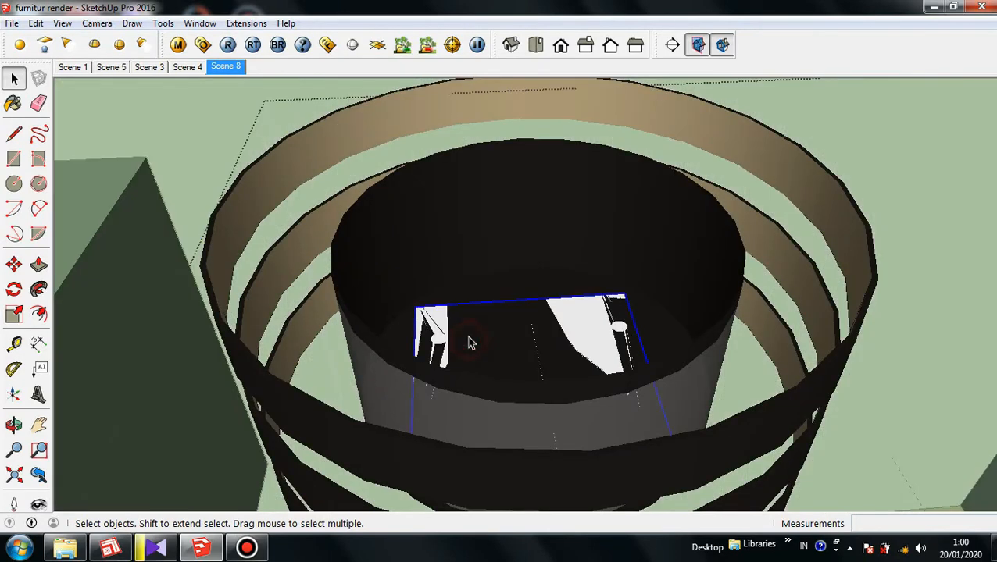
# Step: Review the floor lamp light's color and intensity in the V-Ray light editor, and close it without changes
pyautogui.rightClick(468, 342)
pyautogui.moveTo(547, 326)
pyautogui.click(683, 328)
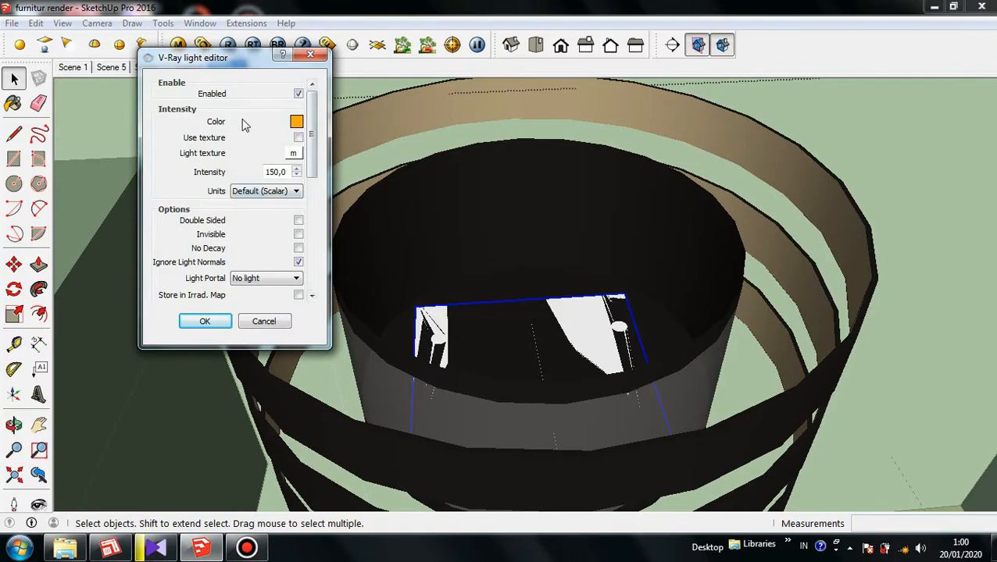
pyautogui.click(321, 59)
pyautogui.scroll(-3, 648, 192)
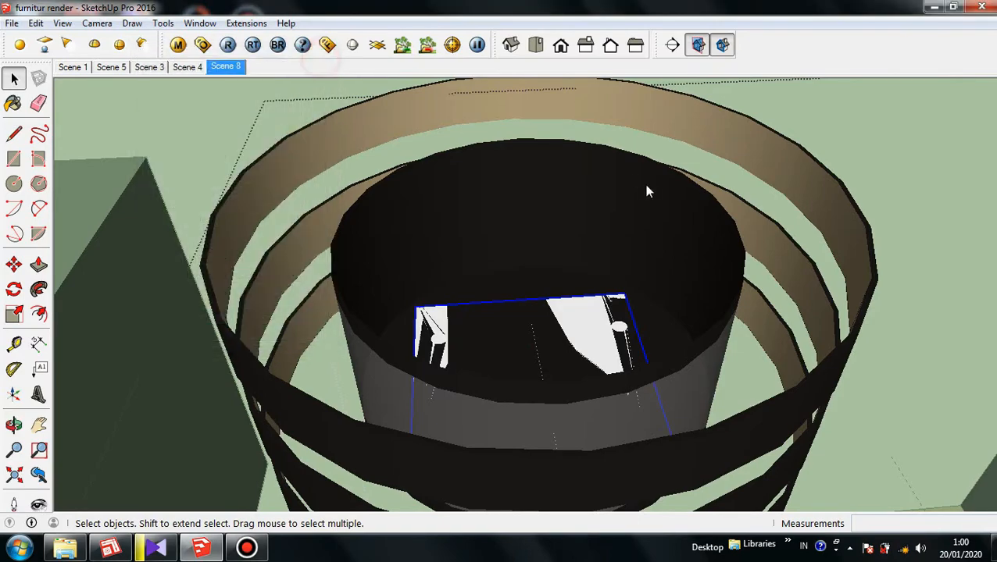
# Step: Leave the floor lamp's group and return to a view of the whole room from outside
pyautogui.rightClick(839, 143)
pyautogui.click(888, 153)
pyautogui.scroll(-10, 634, 254)
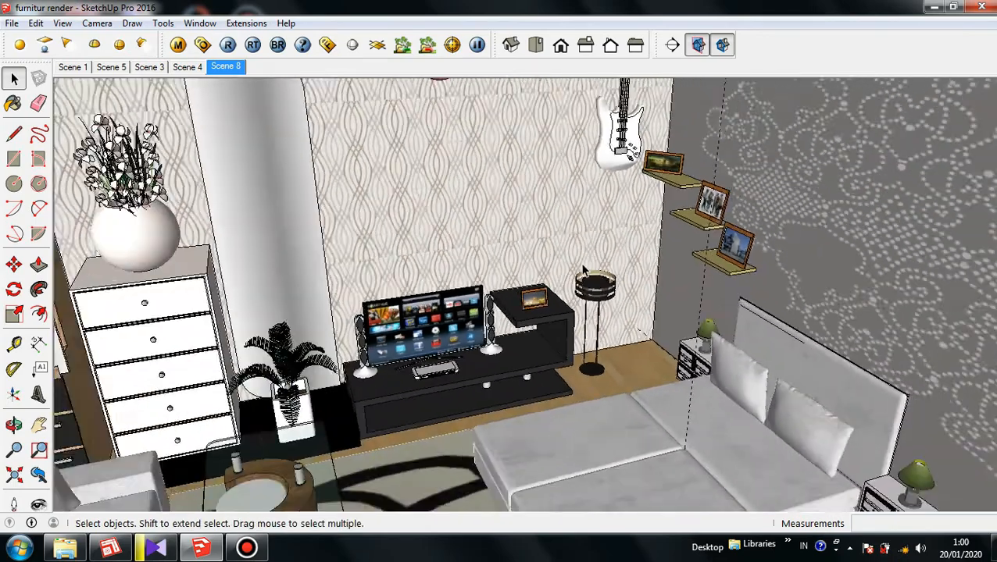
pyautogui.moveTo(583, 271); pyautogui.dragTo(567, 241, button='middle')
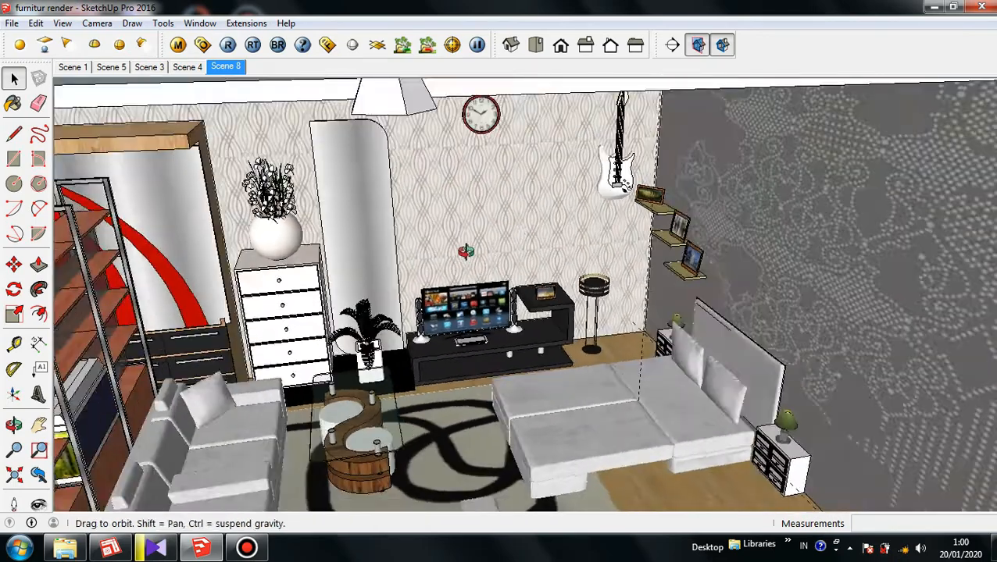
pyautogui.scroll(-6, 567, 240)
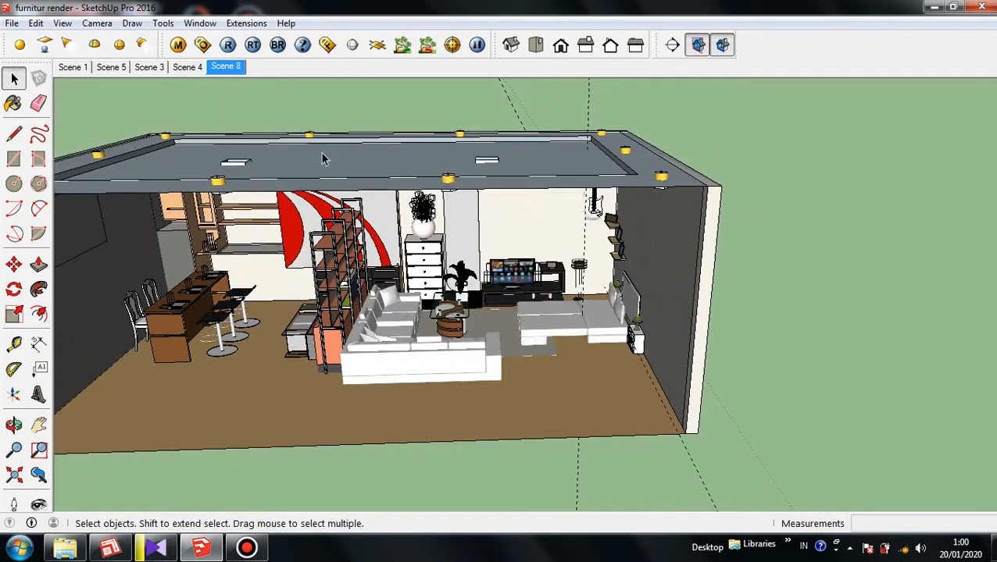
# Step: Review the commands for adding and updating scenes, both those of Scene 8 and the Animation commands, without changing any scene
pyautogui.click(235, 69)
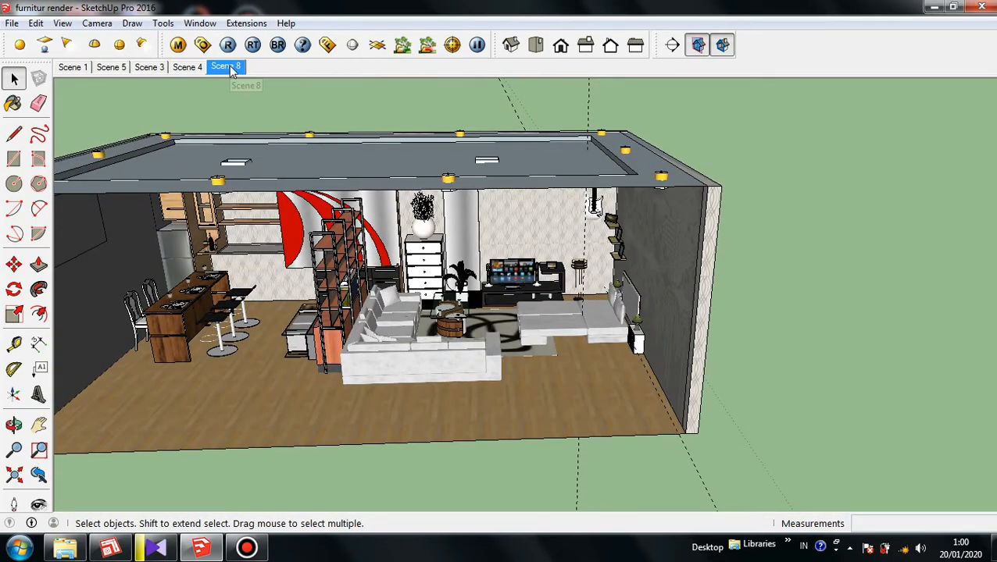
pyautogui.rightClick(230, 71)
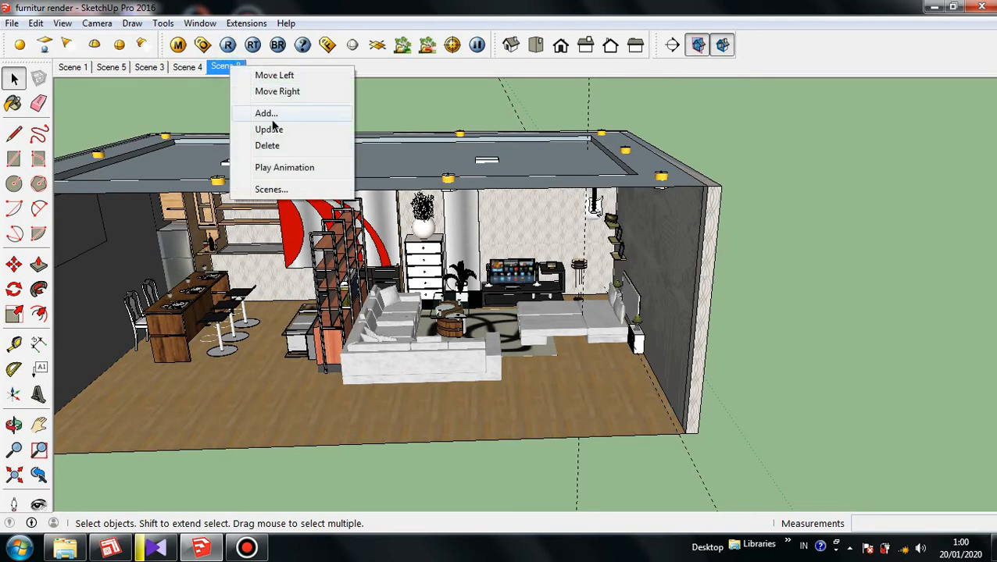
pyautogui.click(196, 105)
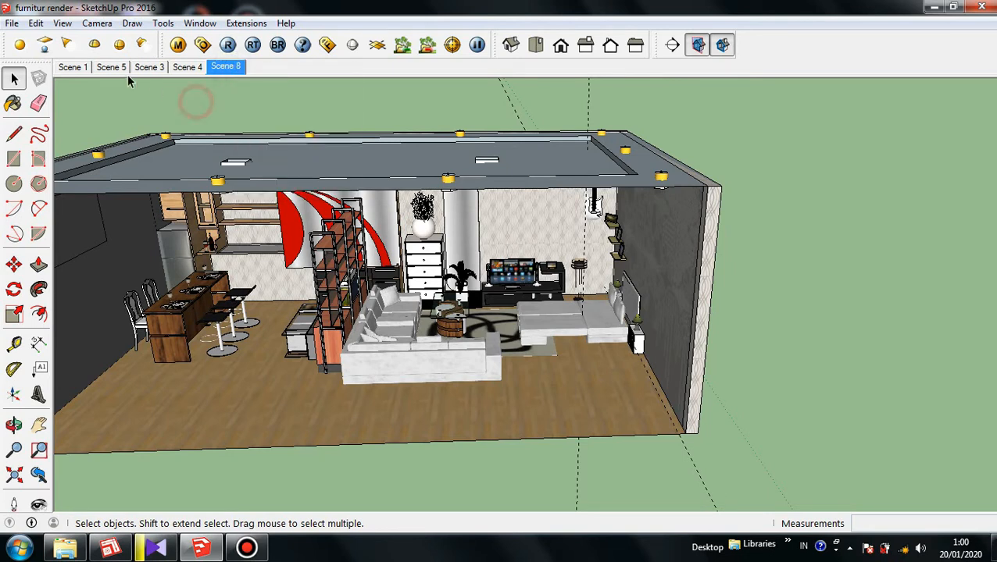
pyautogui.click(62, 25)
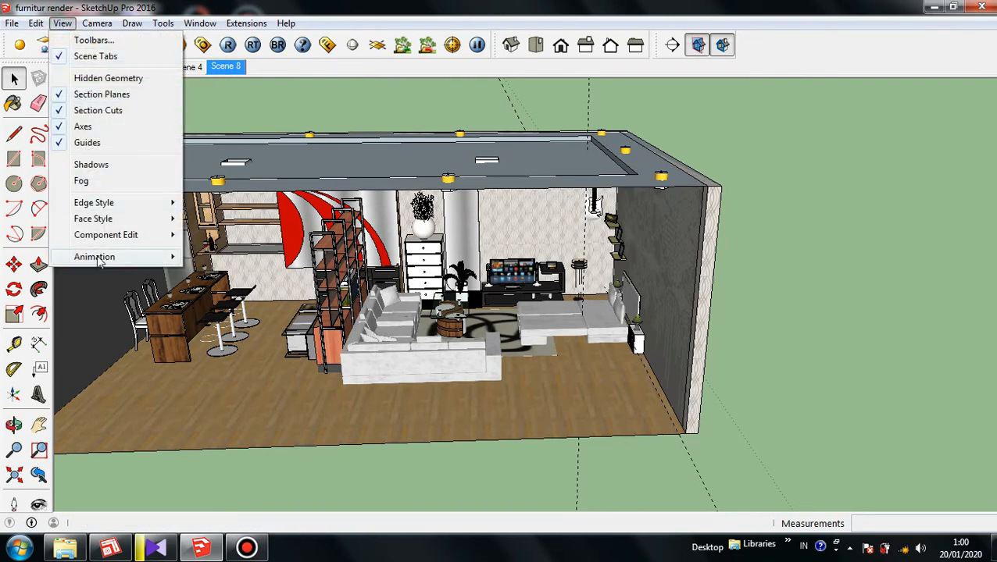
pyautogui.click(99, 259)
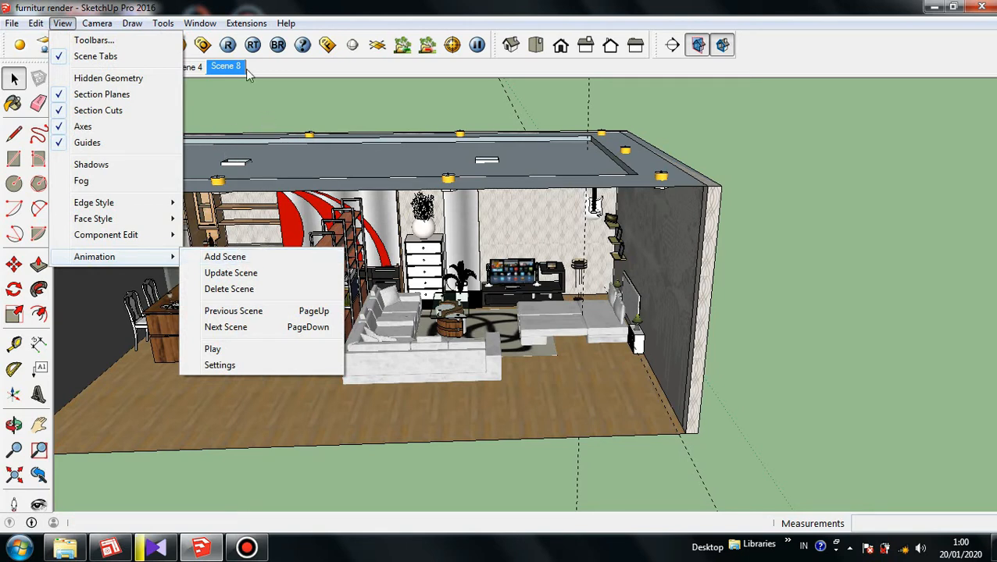
pyautogui.click(246, 100)
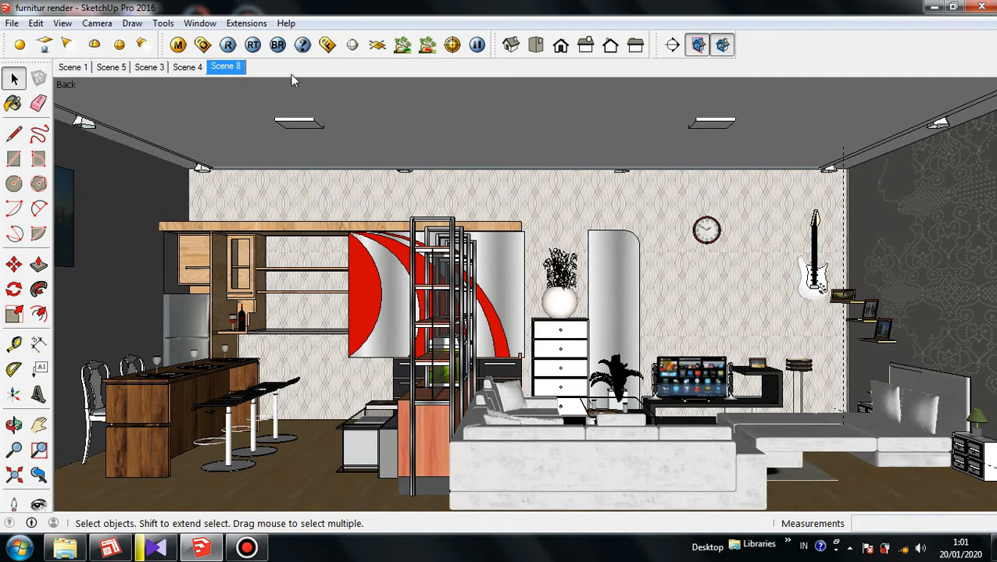
# Step: Render the Scene 8 interior view with V-Ray and save all channels as a PNG named "render" in the pk dwi folder
pyautogui.click(228, 45)
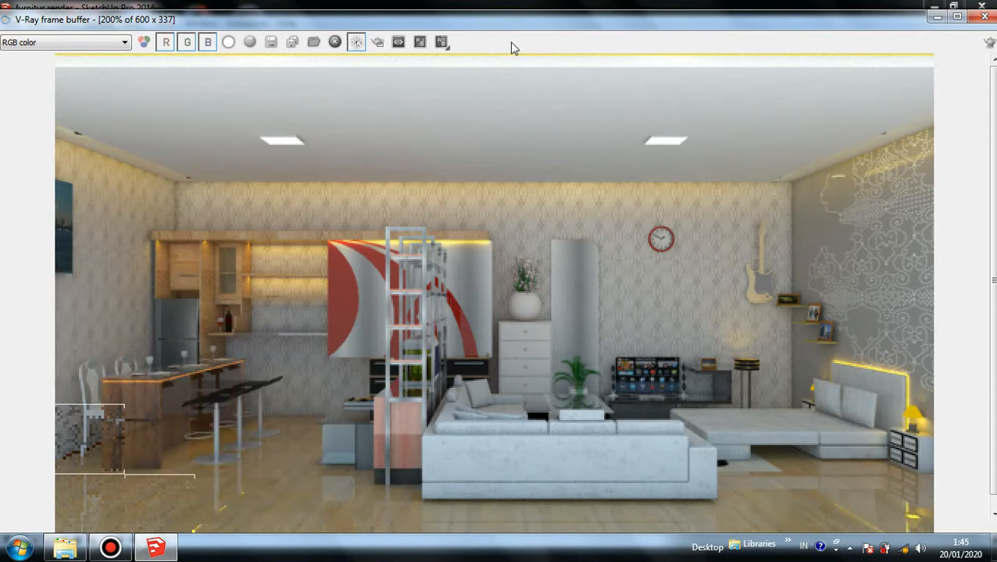
pyautogui.click(291, 43)
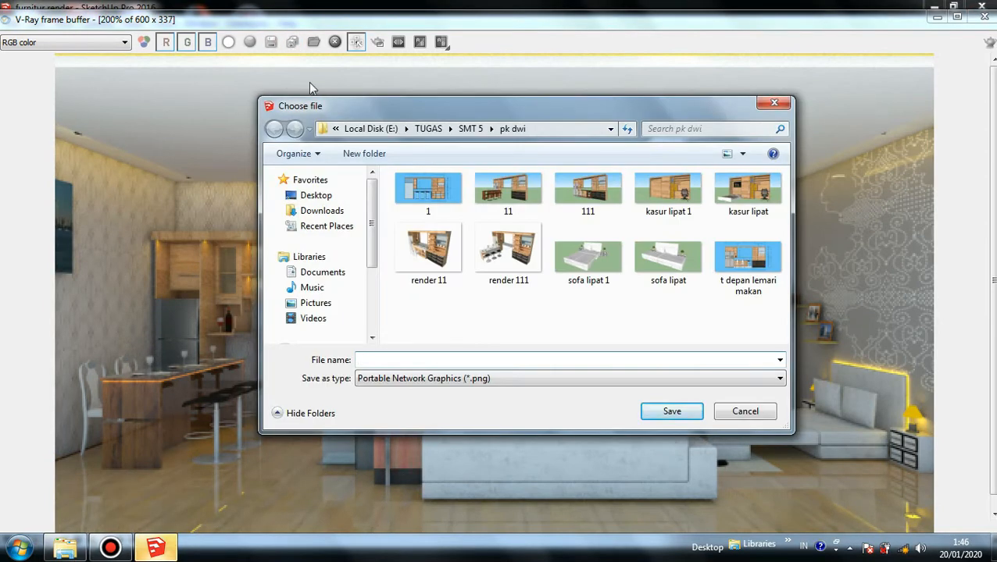
pyautogui.click(491, 356)
pyautogui.write('render')
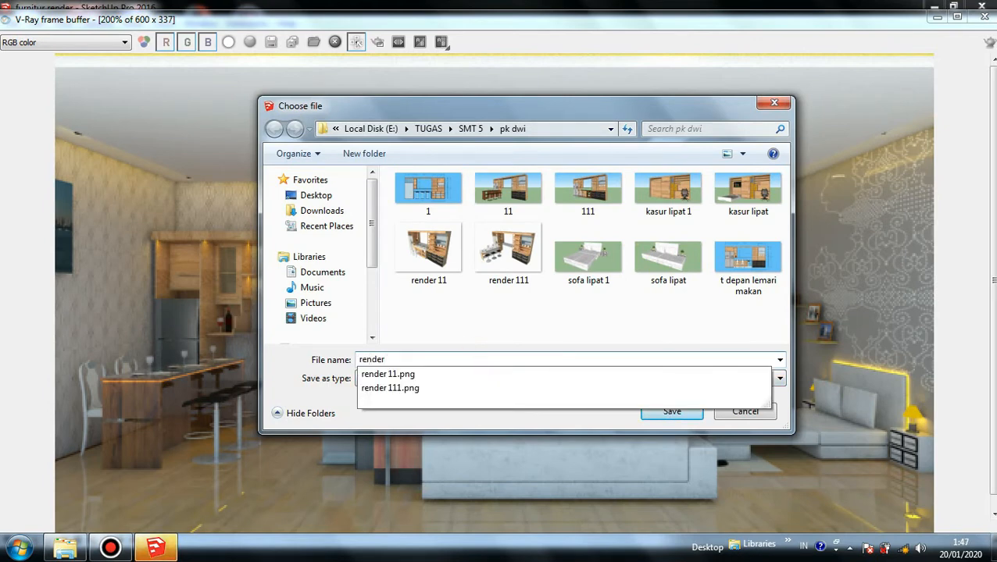
pyautogui.press('Return')
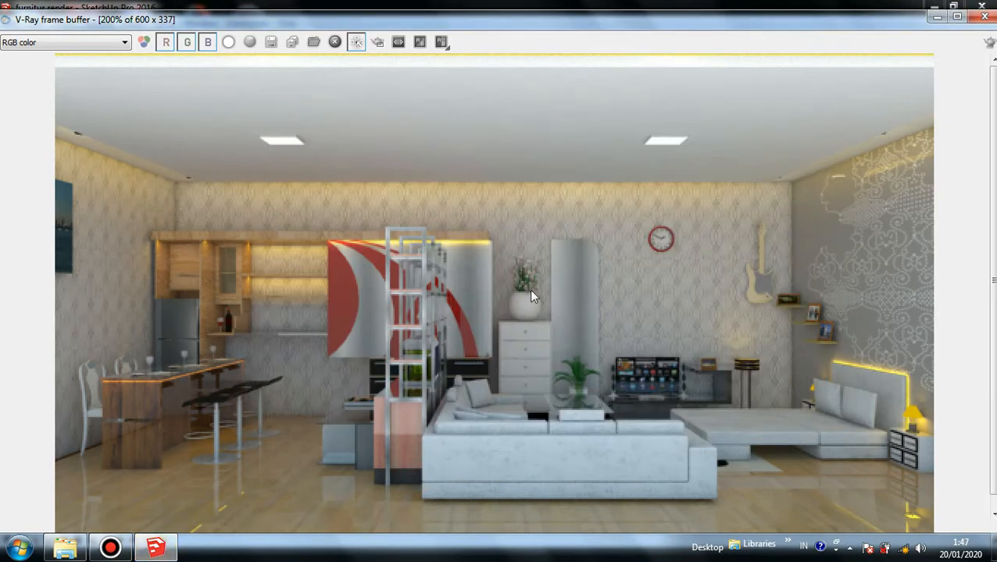
# Step: Save all channels of the render again in Tagged image file format under the name "render"
pyautogui.click(292, 41)
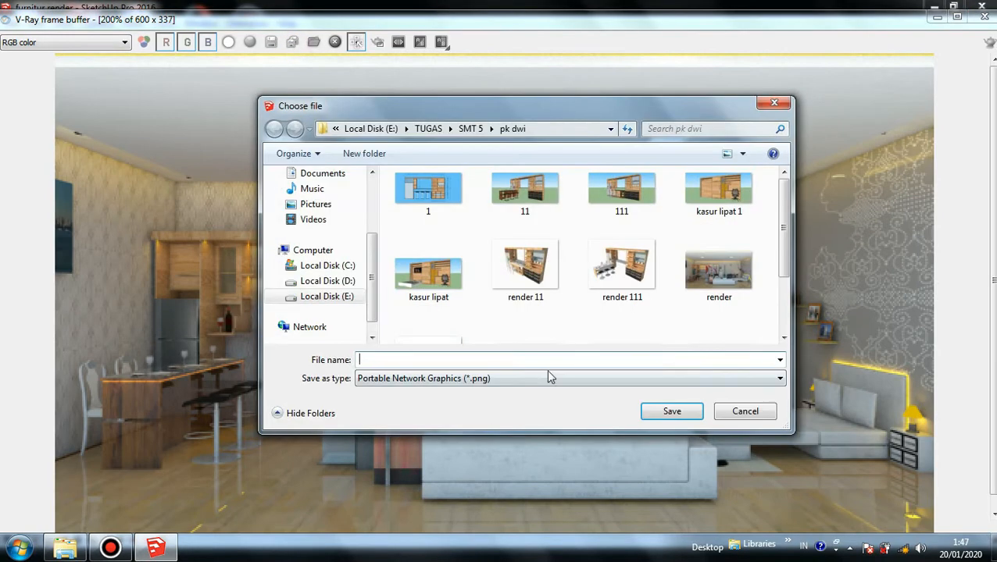
pyautogui.click(549, 380)
pyautogui.click(507, 481)
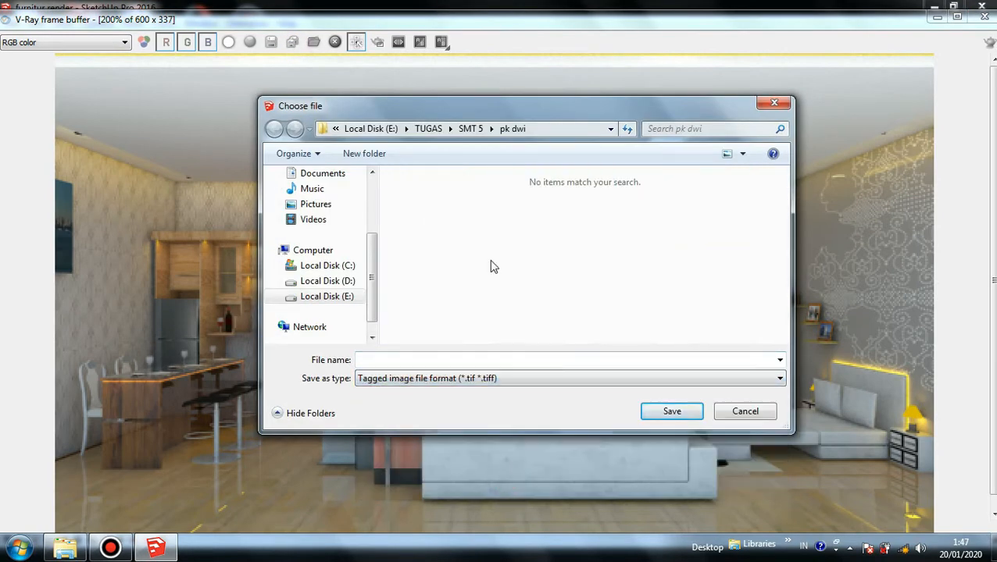
pyautogui.click(380, 360)
pyautogui.write('render')
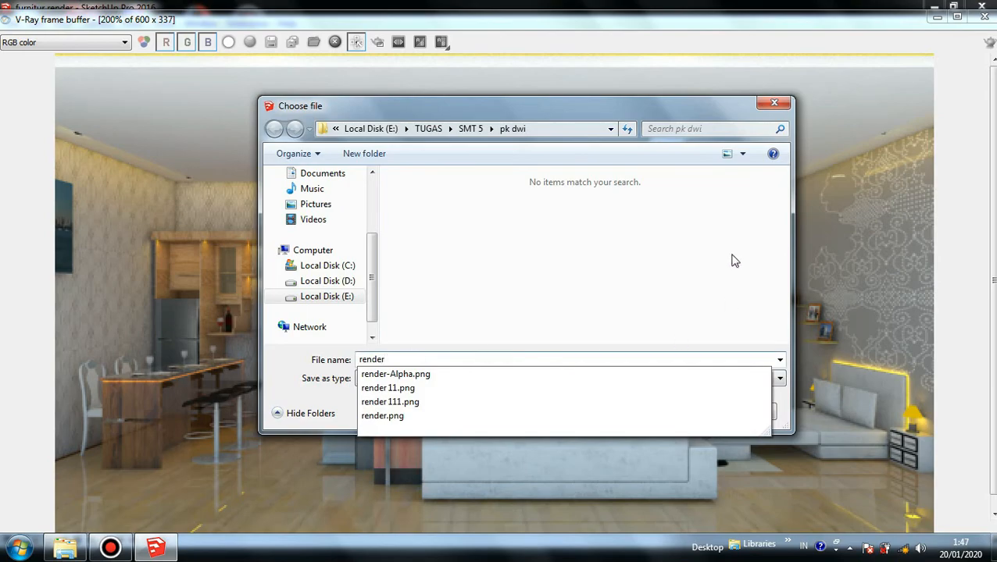
pyautogui.press('Return')
# Step: Switch to Windows Explorer and open the pk dwi folder inside TUGAS, SMT 5 on Local Disk (E:)
pyautogui.click(64, 548)
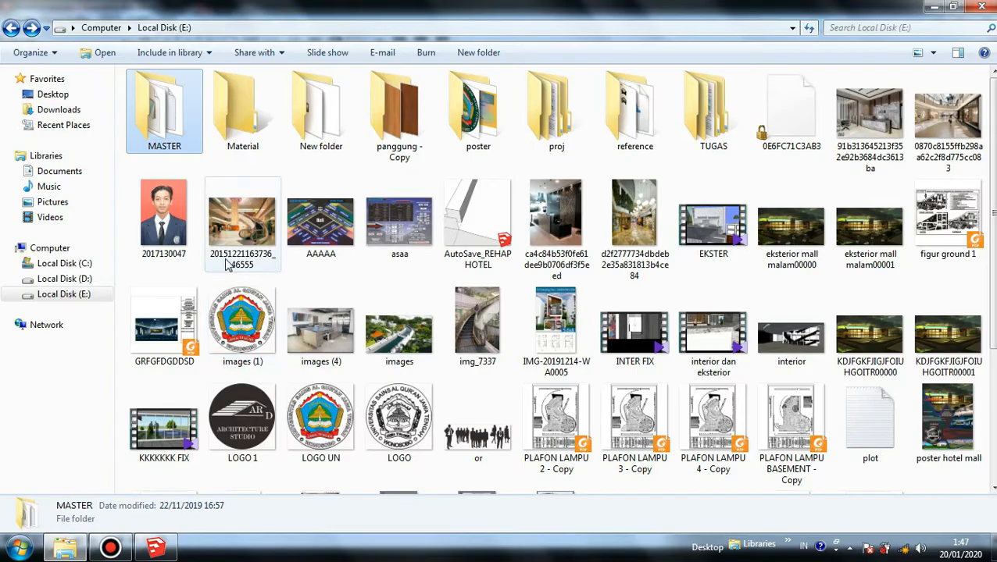
pyautogui.doubleClick(707, 111)
pyautogui.doubleClick(161, 96)
pyautogui.doubleClick(474, 102)
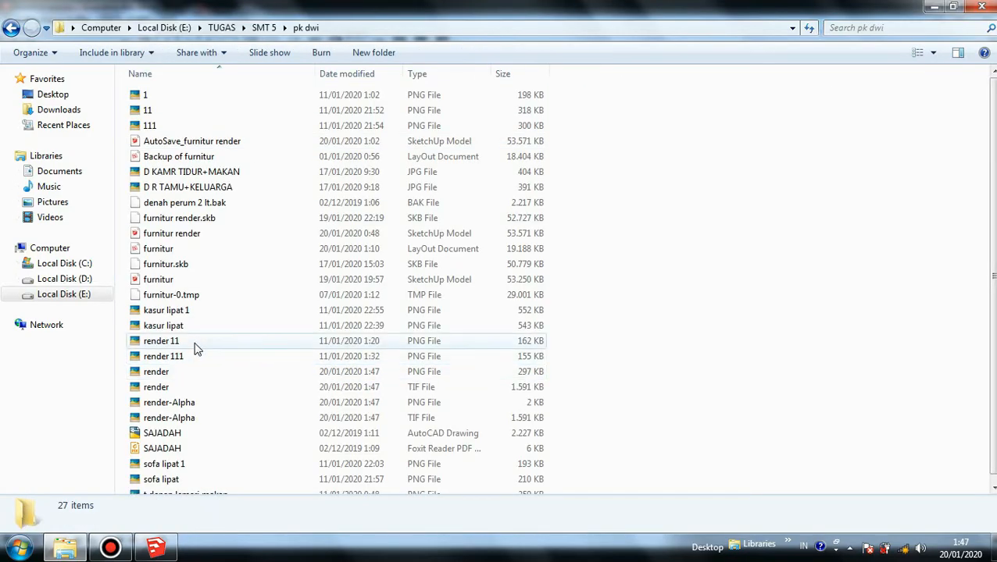
# Step: View the older render 11 image briefly, and open the newly saved render PNG to check the result
pyautogui.scroll(-1, 200, 383)
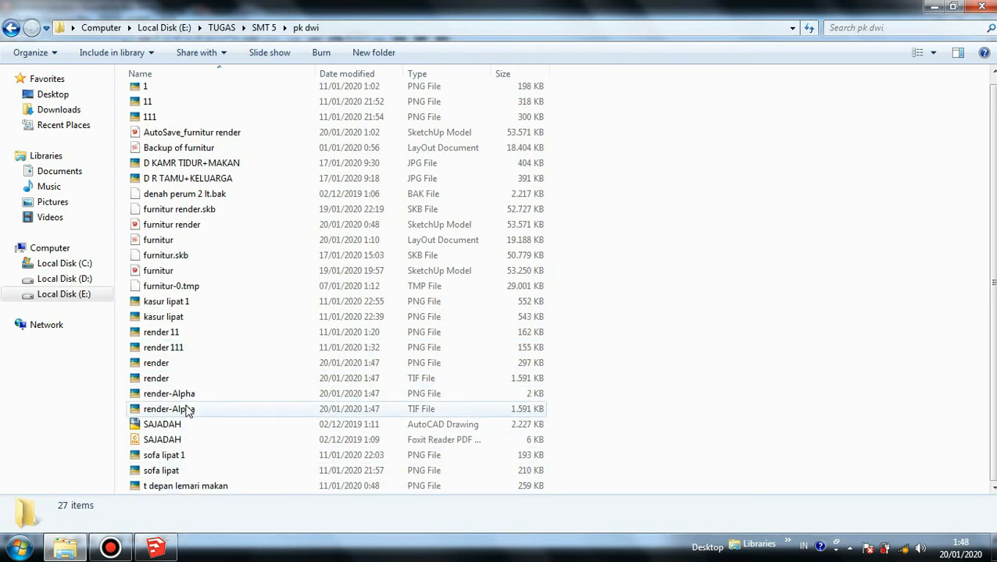
pyautogui.doubleClick(164, 334)
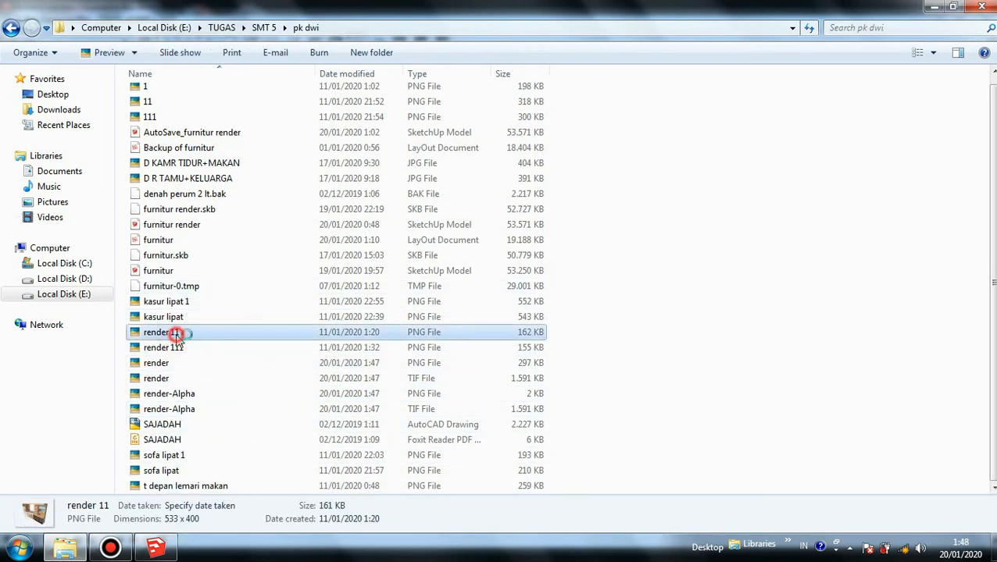
pyautogui.click(698, 256)
pyautogui.doubleClick(195, 364)
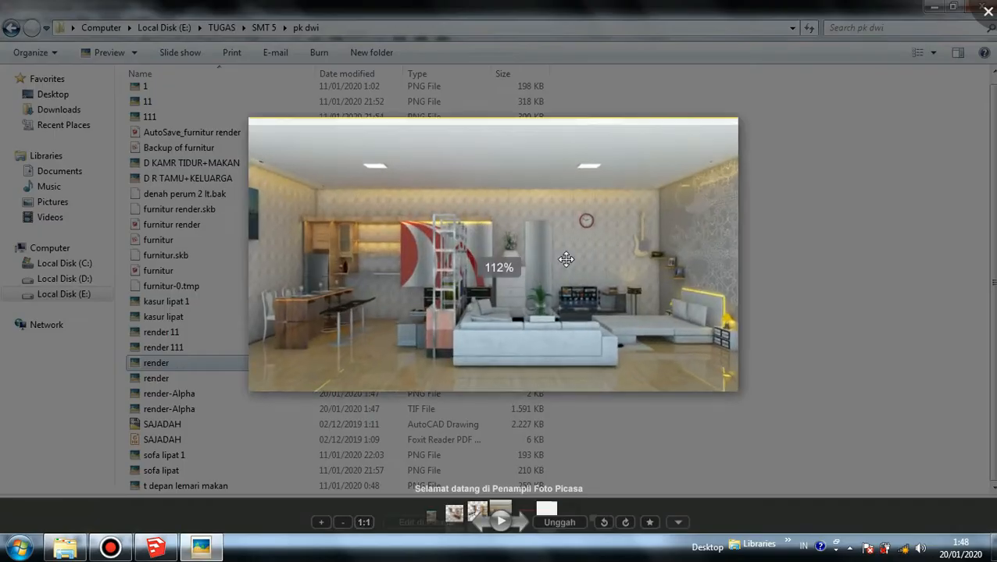